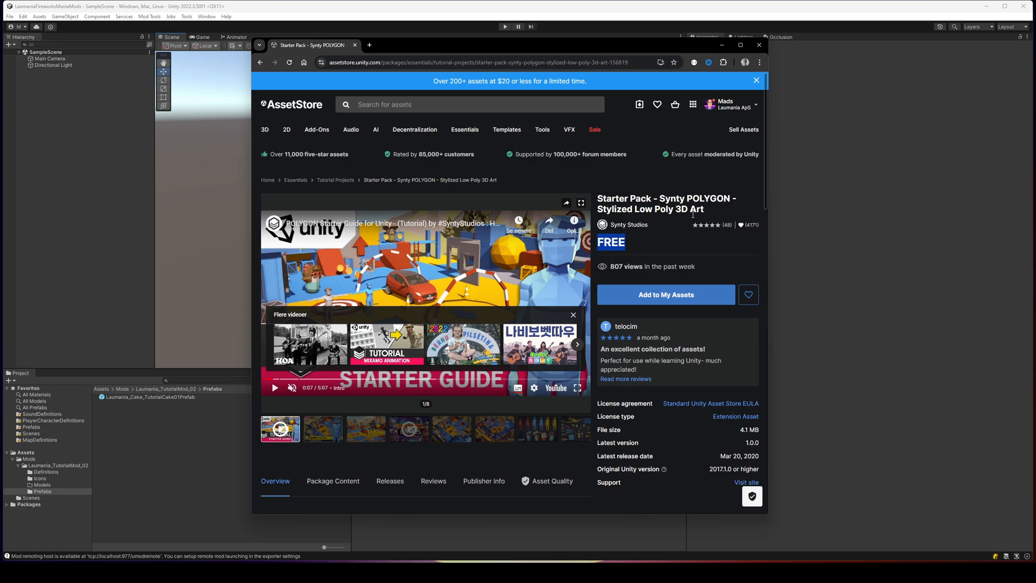
# Switch to the browser's Asset Store page and add the free Starter Pack - Synty POLYGON to My Assets
pyautogui.click(856, 263)
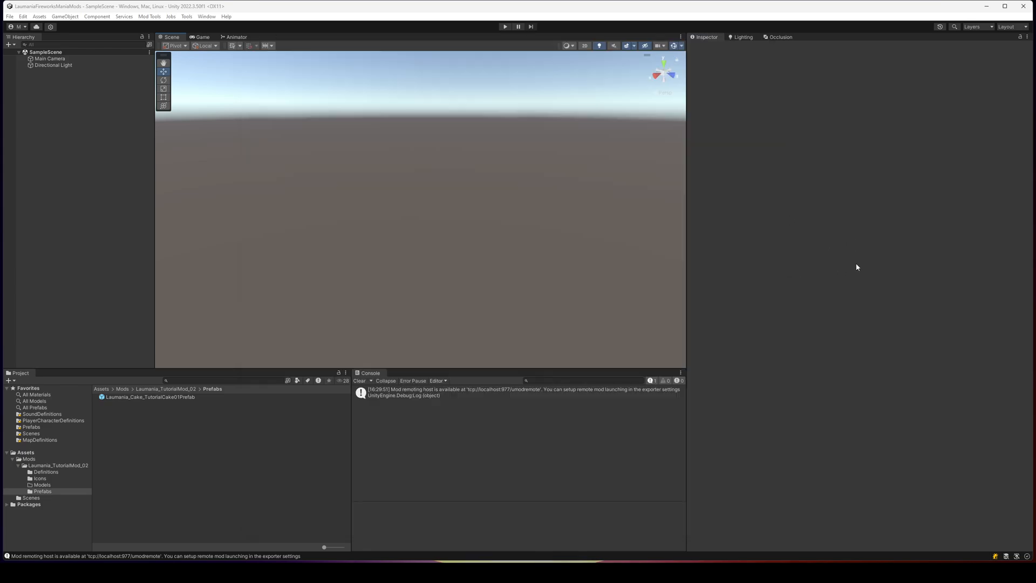
pyautogui.moveTo(320, 572)
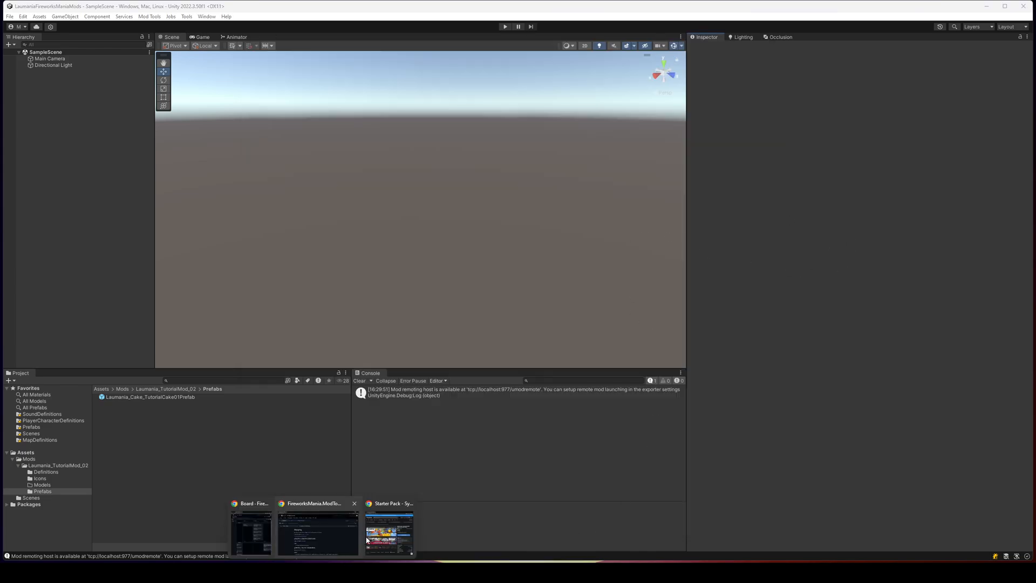
pyautogui.click(390, 532)
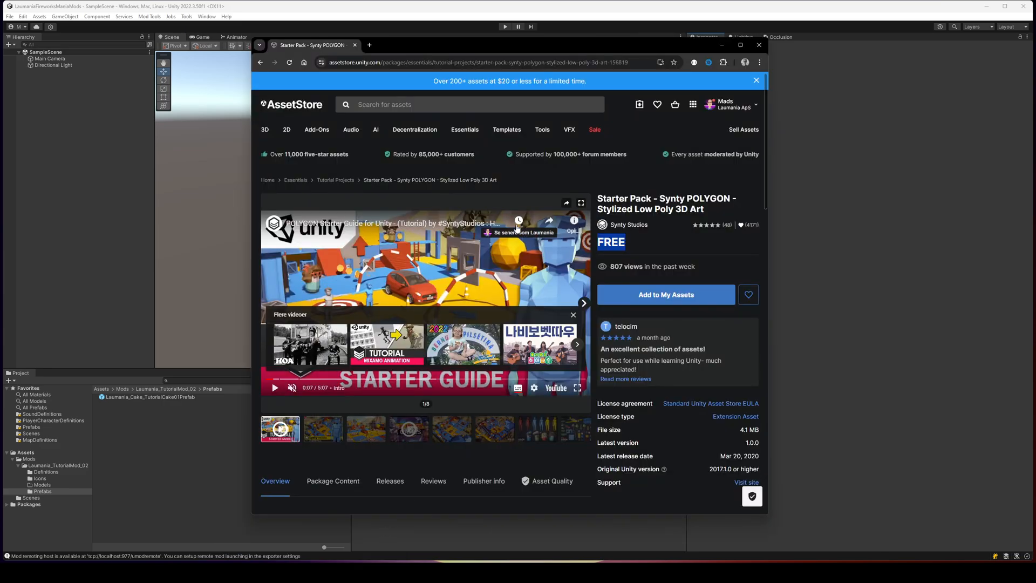
pyautogui.moveTo(507, 129)
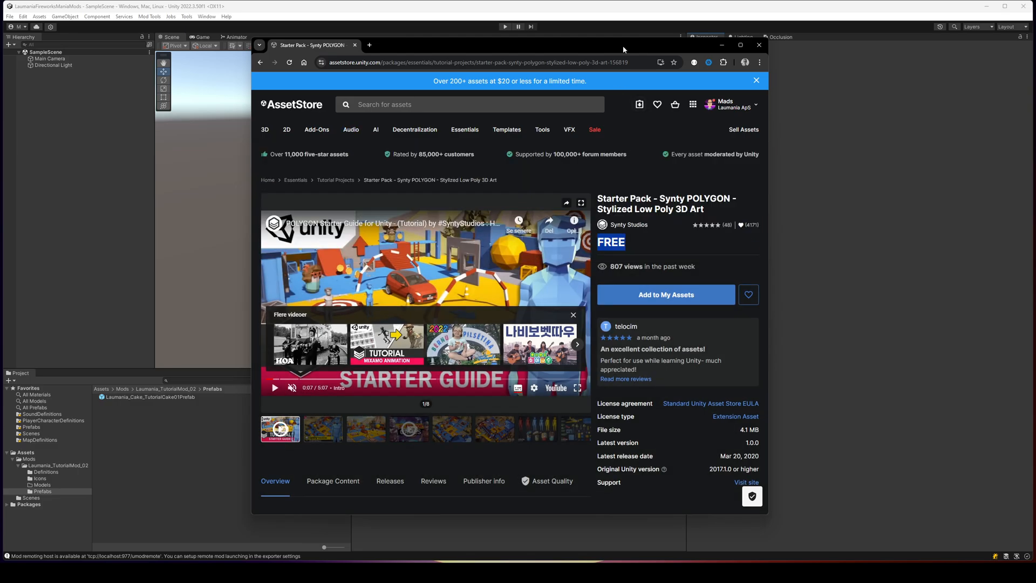
pyautogui.moveTo(623, 46); pyautogui.dragTo(621, 44)
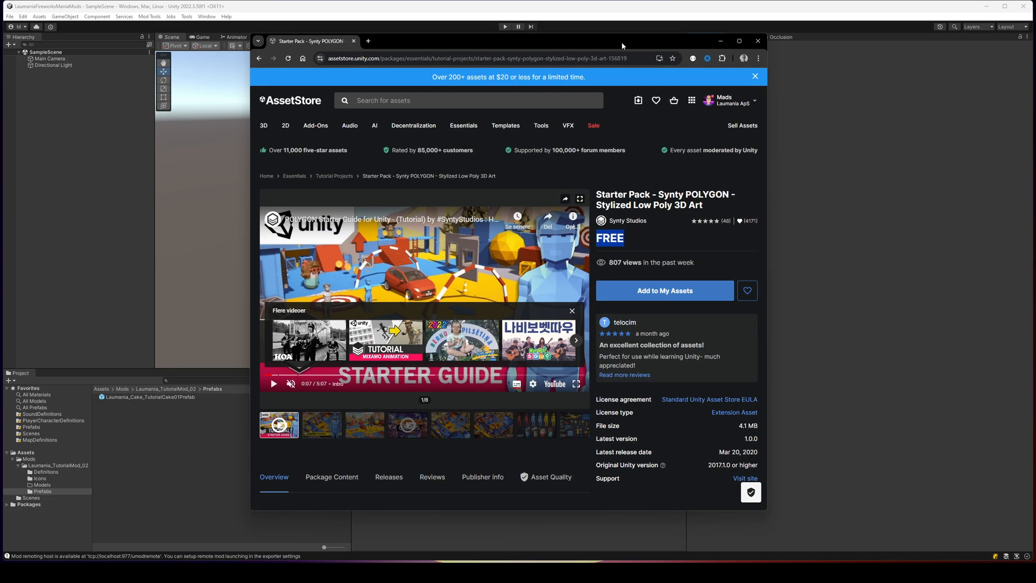
pyautogui.click(683, 290)
pyautogui.click(565, 332)
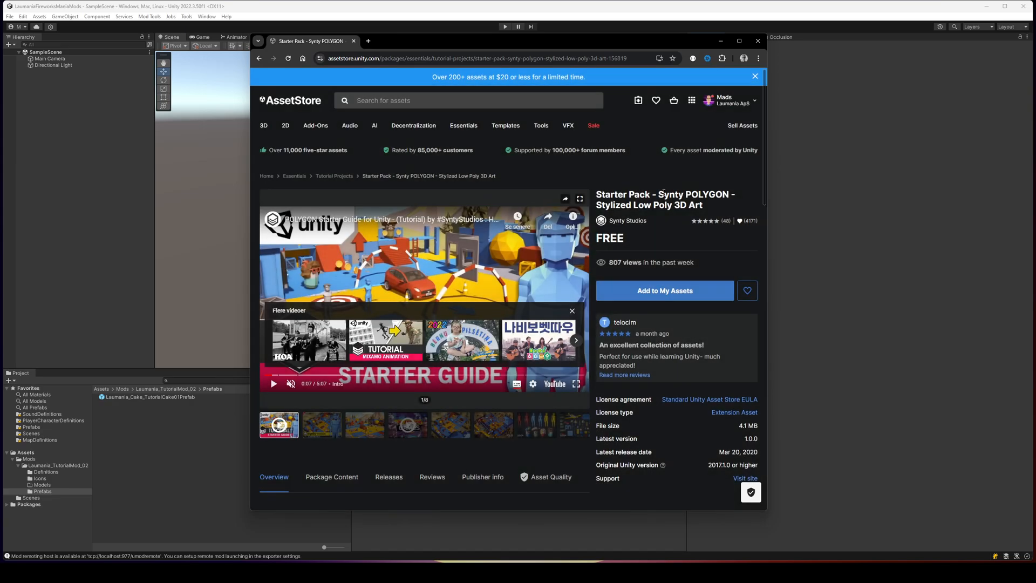
# Copy "Synty POLYGON" from the asset title, return to Unity and search My Assets in the Package Manager for it
pyautogui.moveTo(660, 195); pyautogui.dragTo(730, 195)
pyautogui.hotkey('alt', 'Tab')
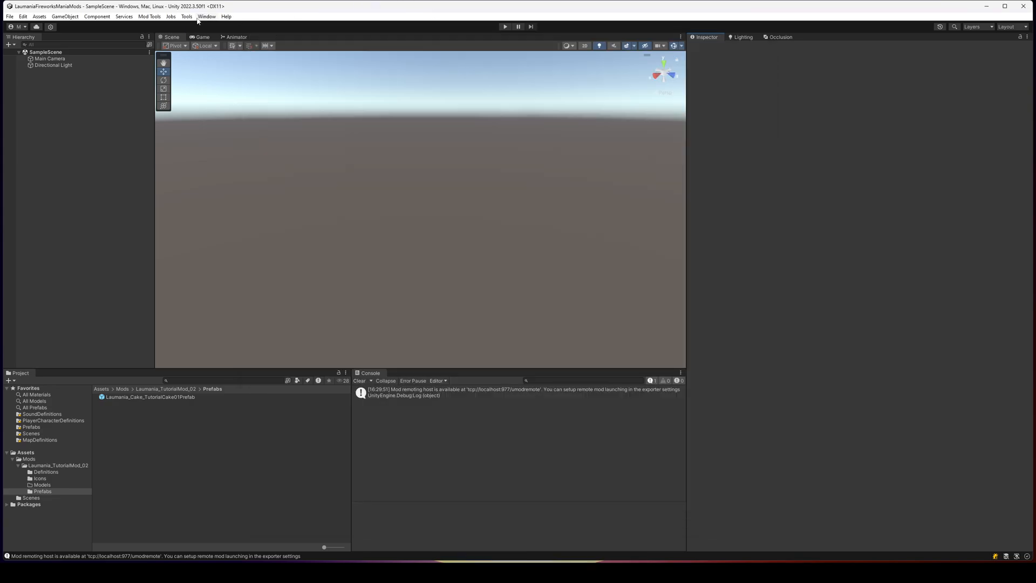
pyautogui.click(206, 17)
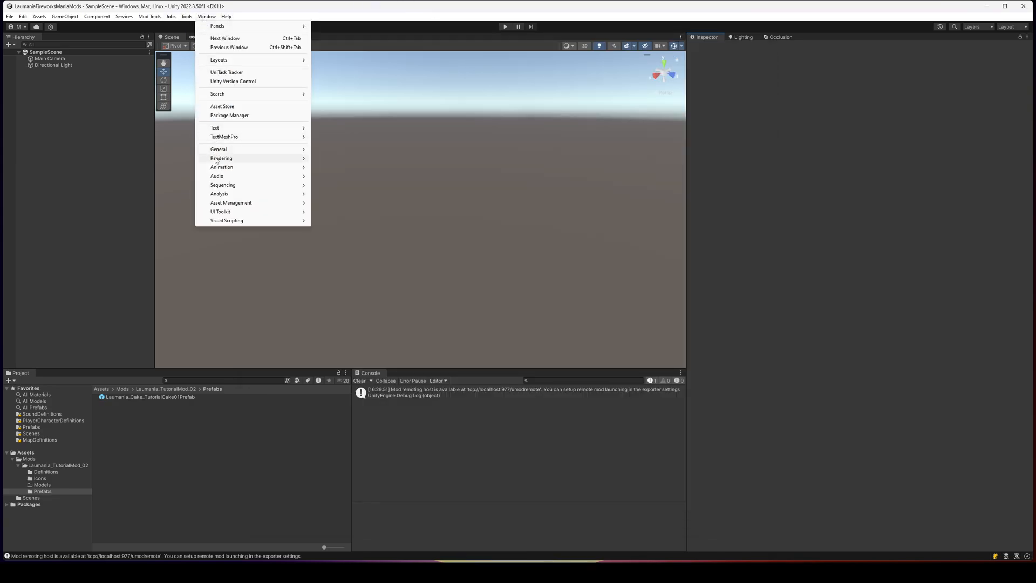
pyautogui.click(229, 115)
pyautogui.click(283, 92)
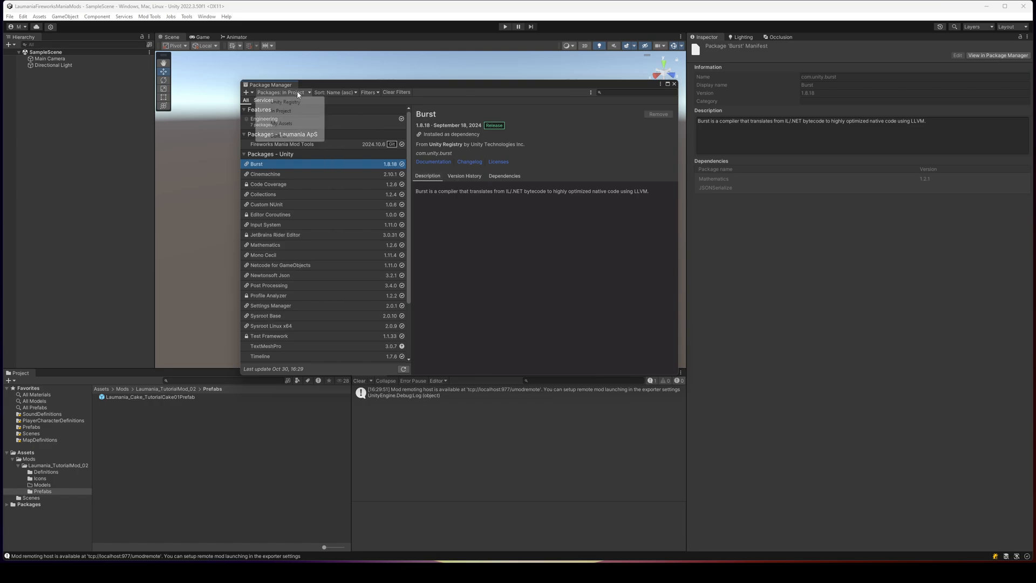
pyautogui.click(285, 123)
pyautogui.click(621, 94)
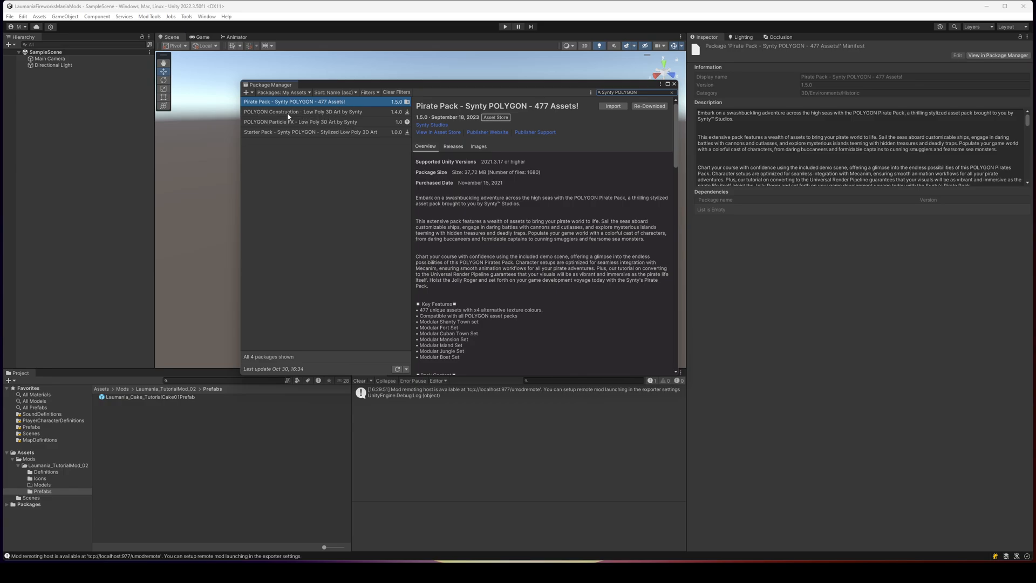
# Download the Starter Pack - Synty POLYGON package and import its contents into the project
pyautogui.click(311, 134)
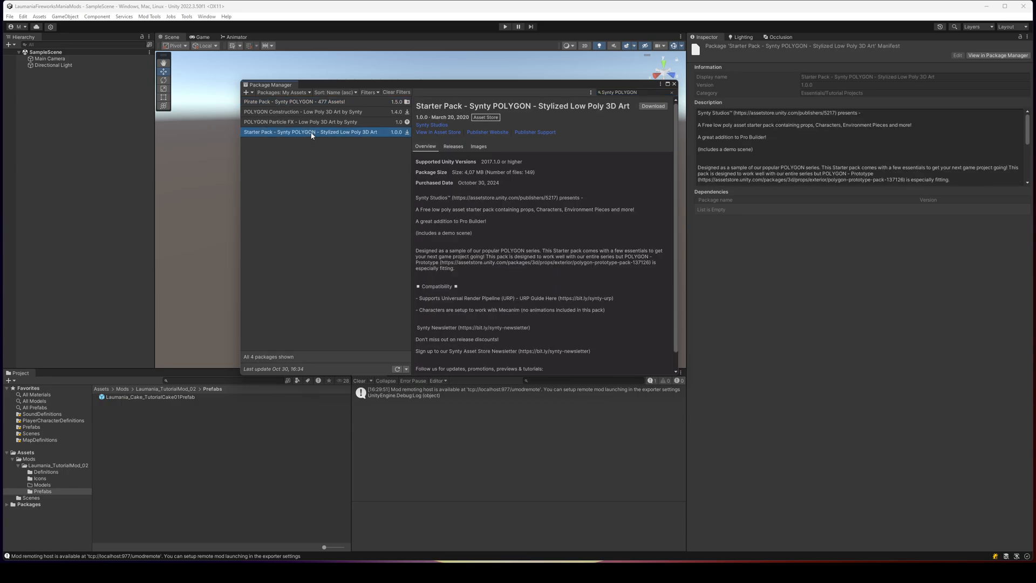
pyautogui.click(652, 106)
pyautogui.click(619, 107)
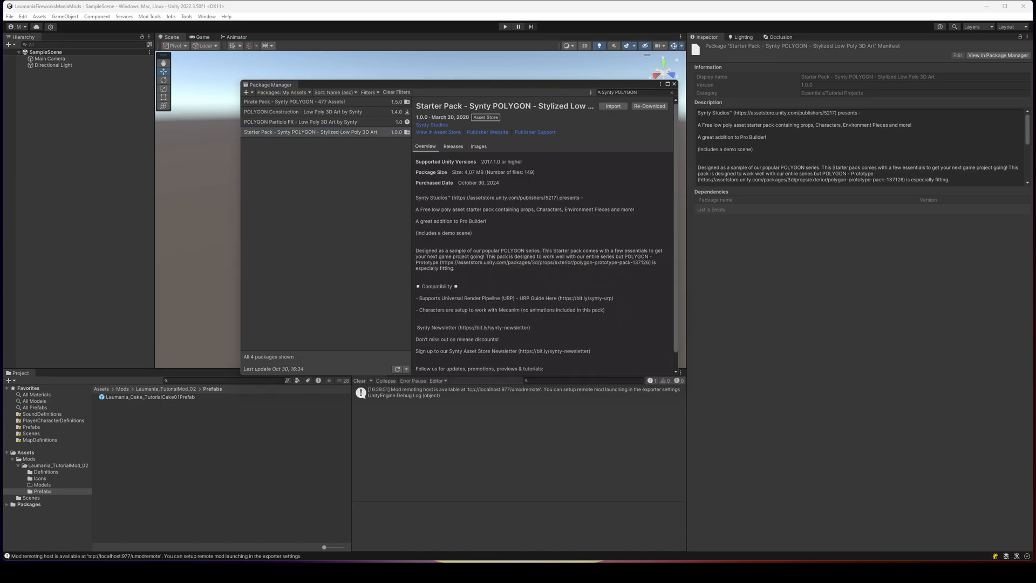
pyautogui.click(695, 464)
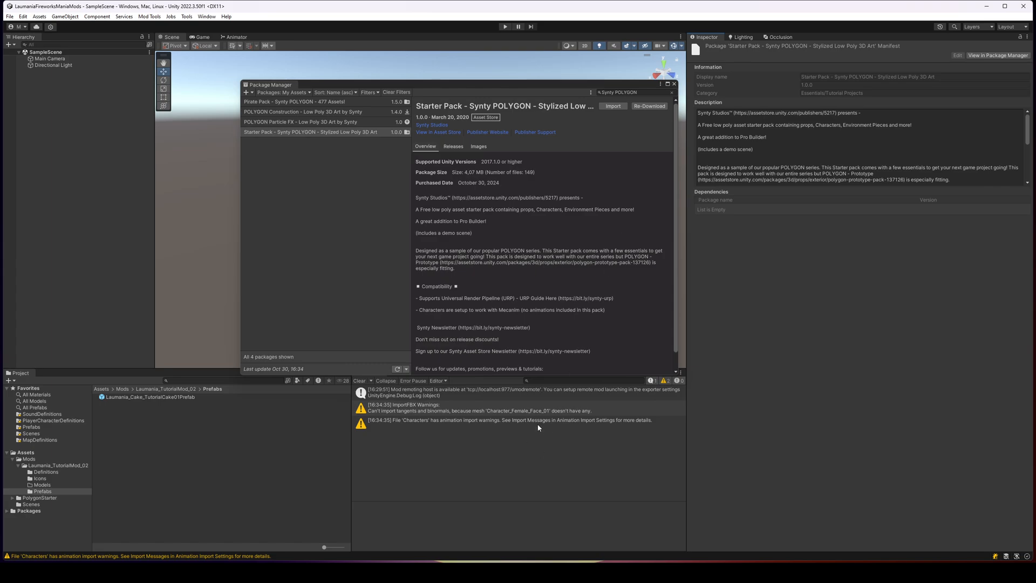
# Close the Package Manager and widen the Scene view on both sides
pyautogui.click(674, 84)
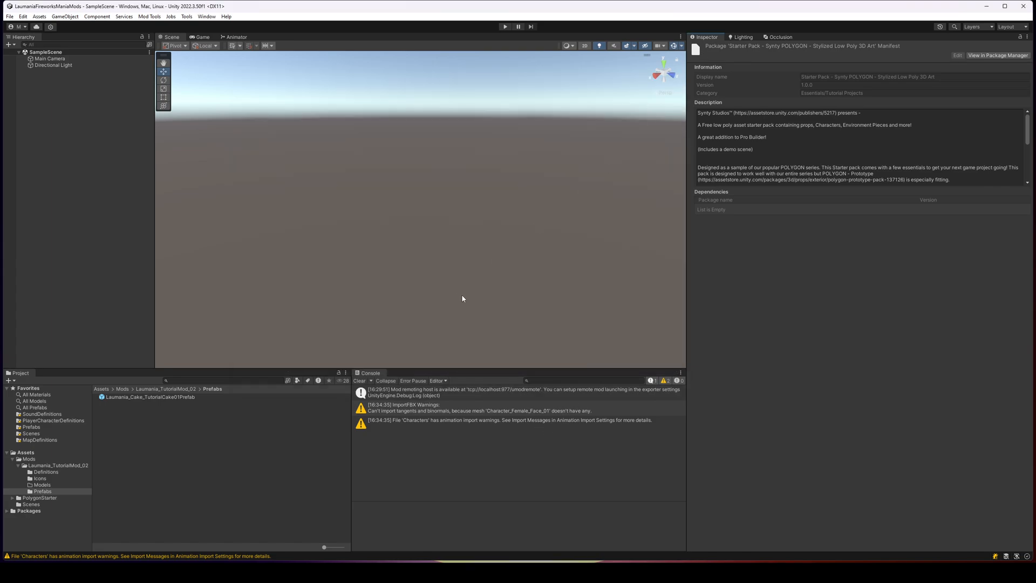
pyautogui.moveTo(687, 286); pyautogui.dragTo(772, 281)
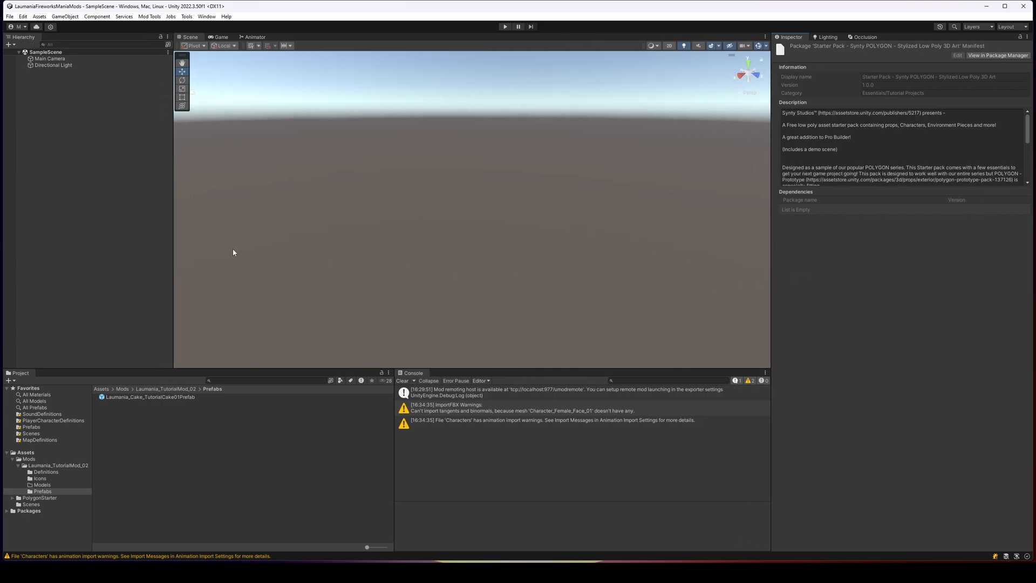
pyautogui.moveTo(173, 253); pyautogui.dragTo(148, 270)
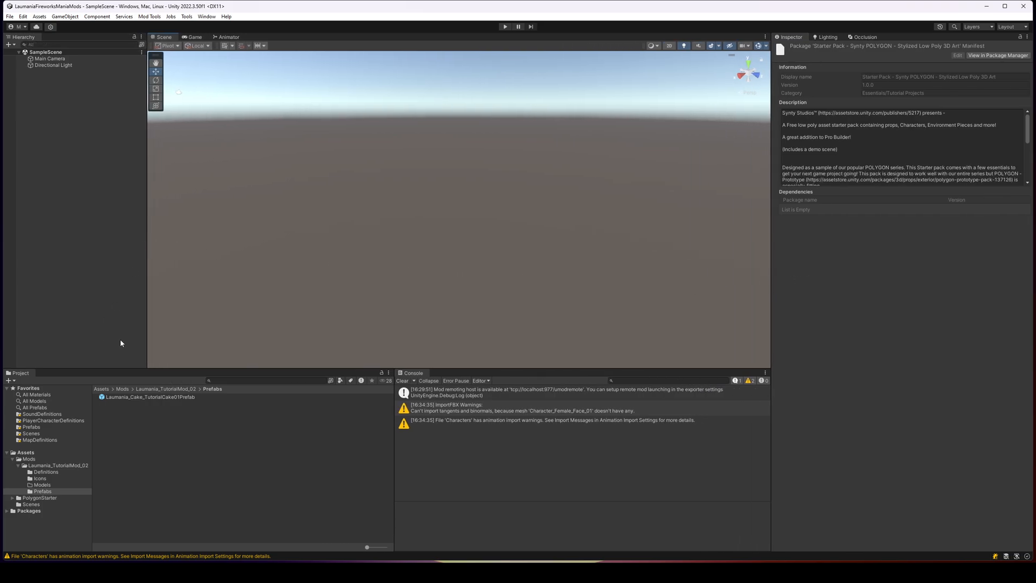
# Open the Demo scene from the PolygonStarter/Scenes folder, look over the map, and clear the console
pyautogui.click(42, 498)
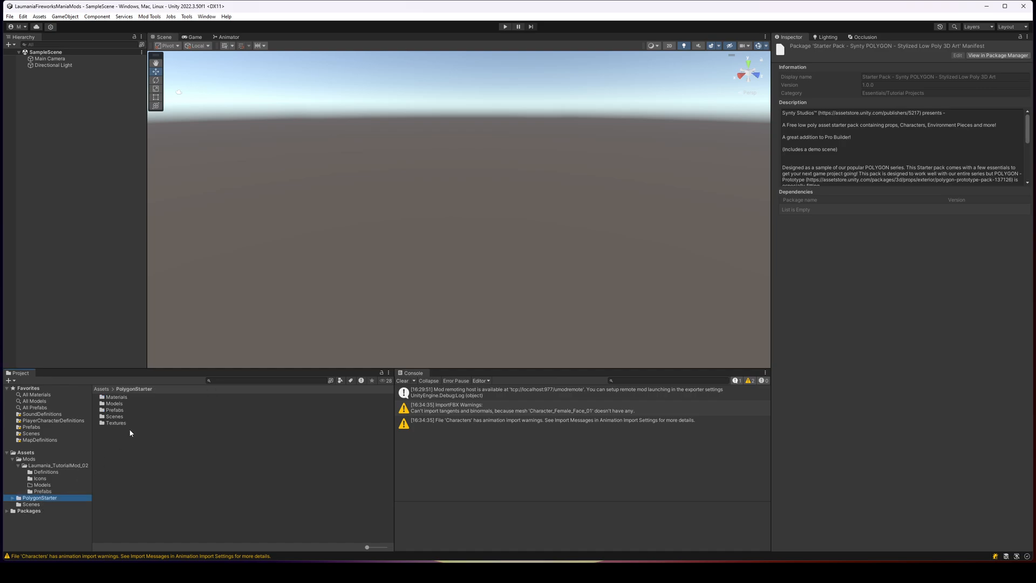
pyautogui.doubleClick(120, 419)
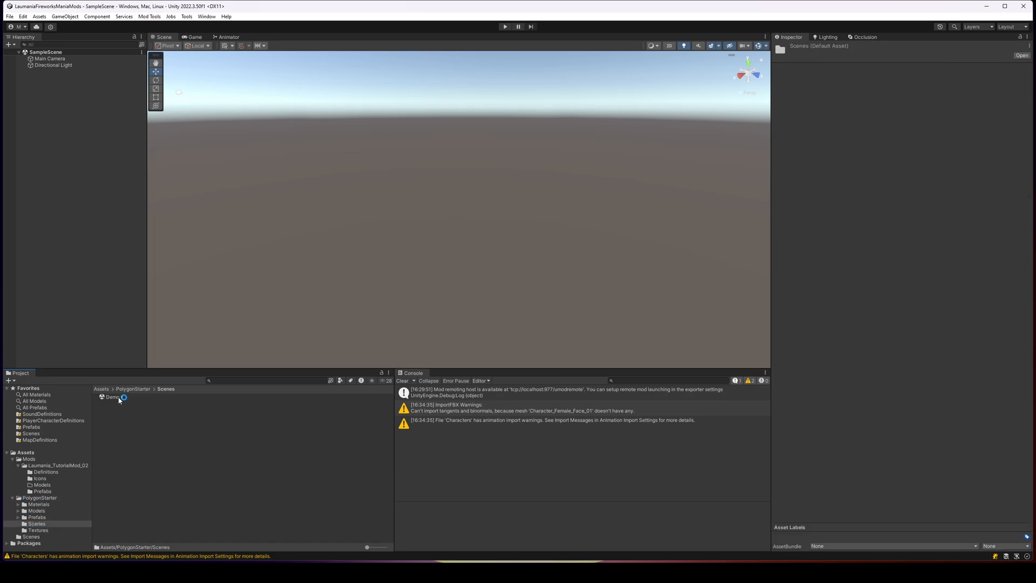
pyautogui.doubleClick(114, 397)
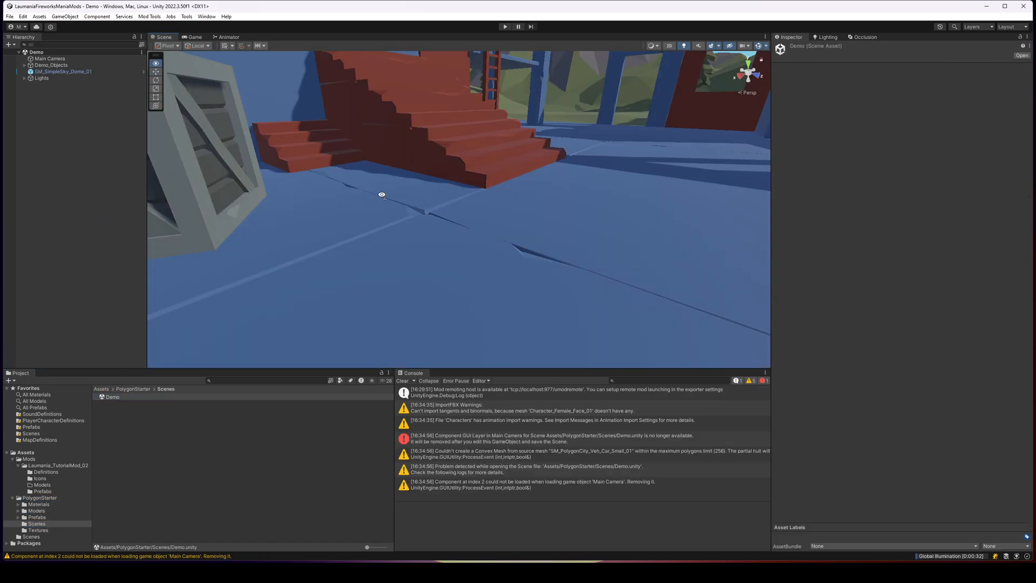
pyautogui.moveTo(382, 192); pyautogui.dragTo(532, 235, button='right')
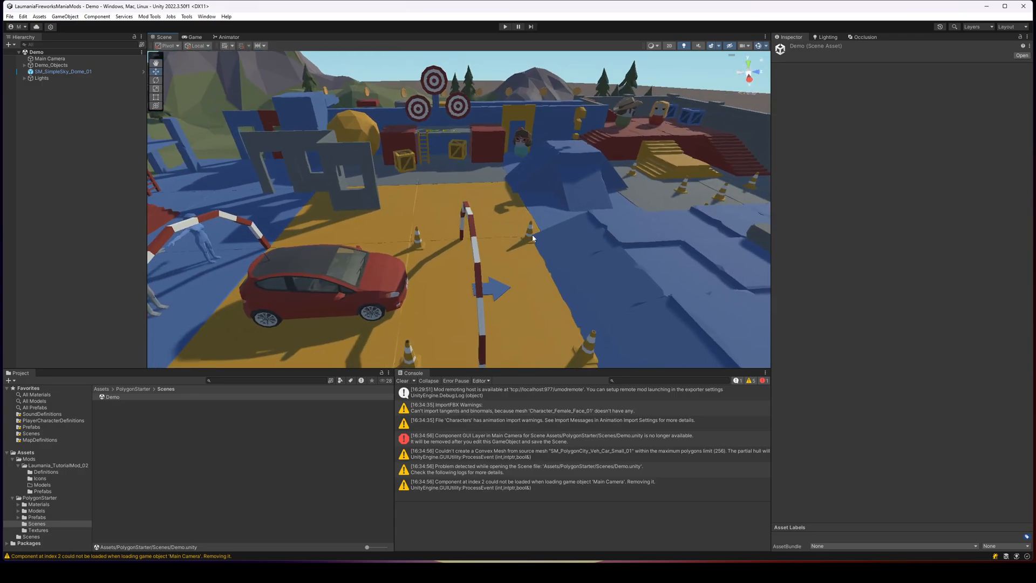
pyautogui.click(403, 381)
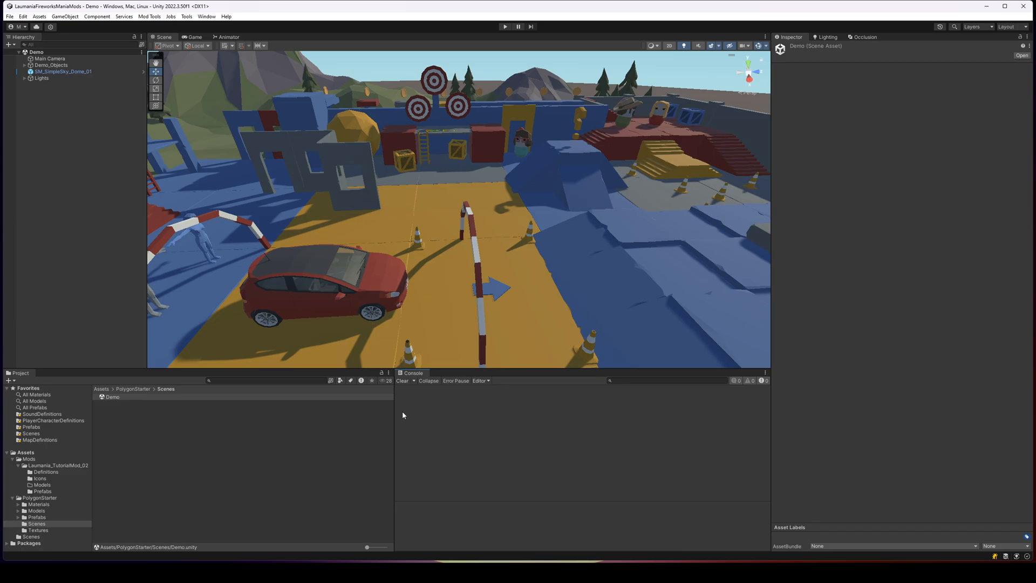
# Create a new mod named Laumania_StarterMap in the Assets/Mods folder, set as the active build target
pyautogui.click(17, 466)
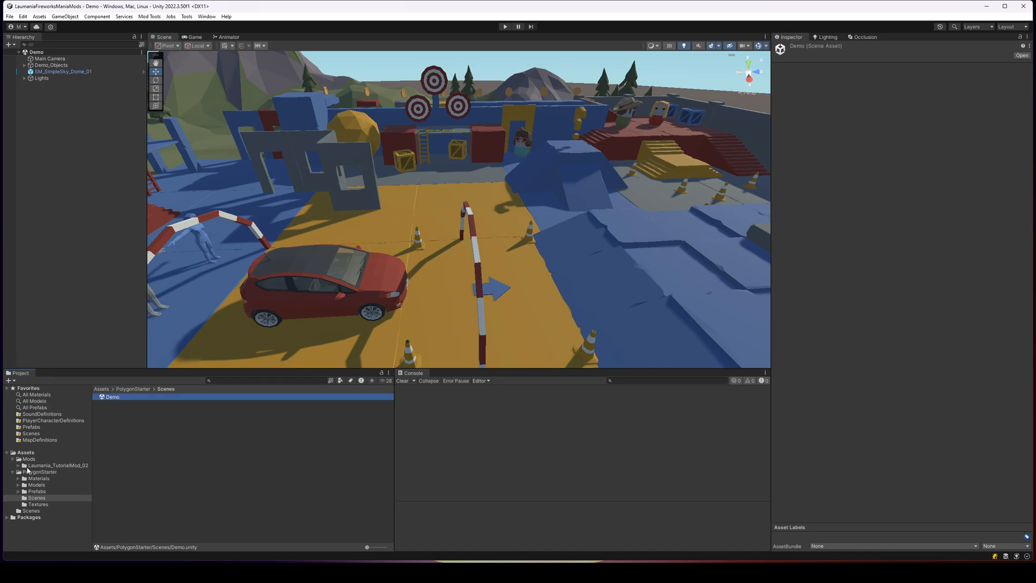
pyautogui.click(30, 459)
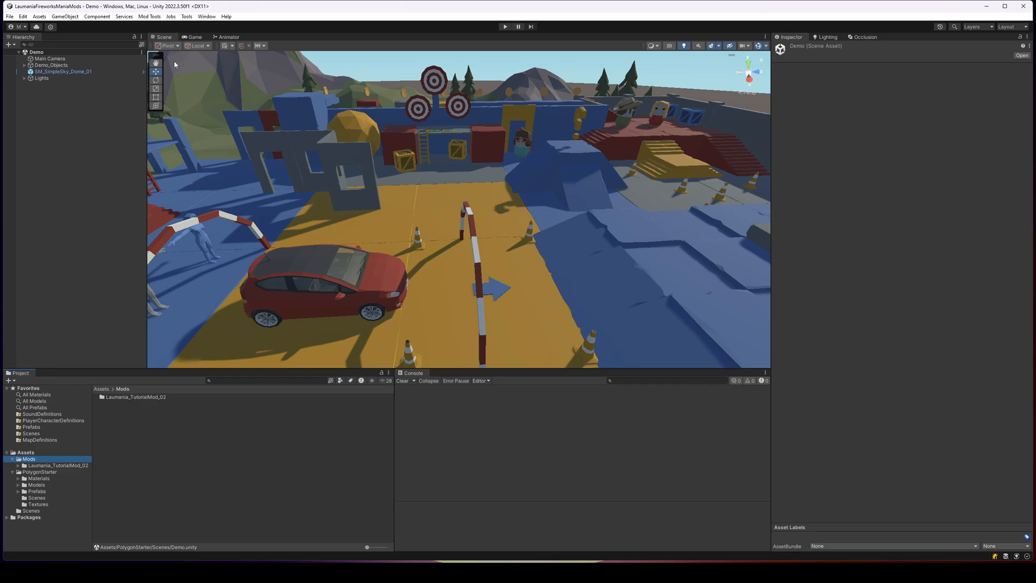
pyautogui.click(142, 17)
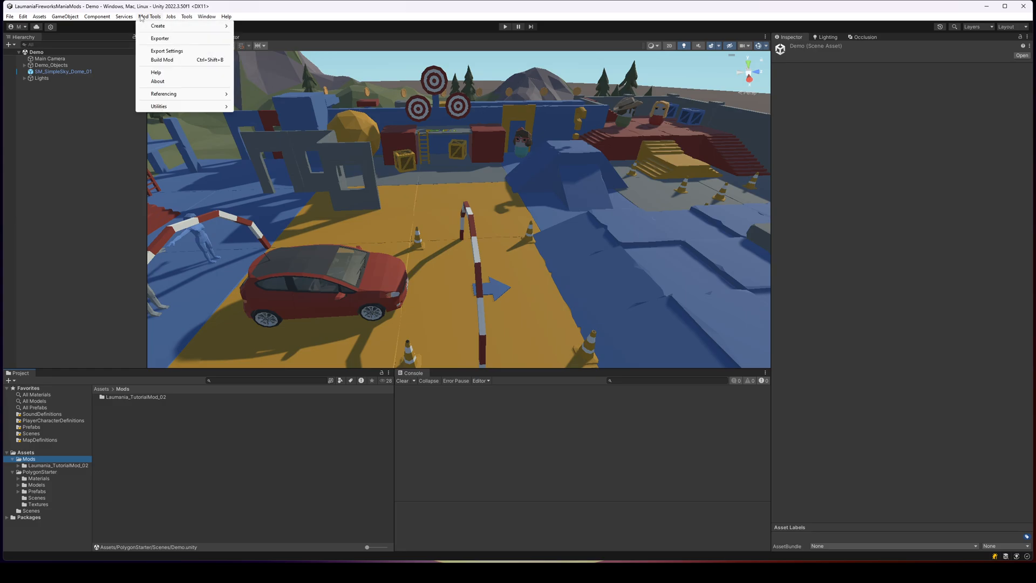
pyautogui.moveTo(154, 26)
pyautogui.click(276, 26)
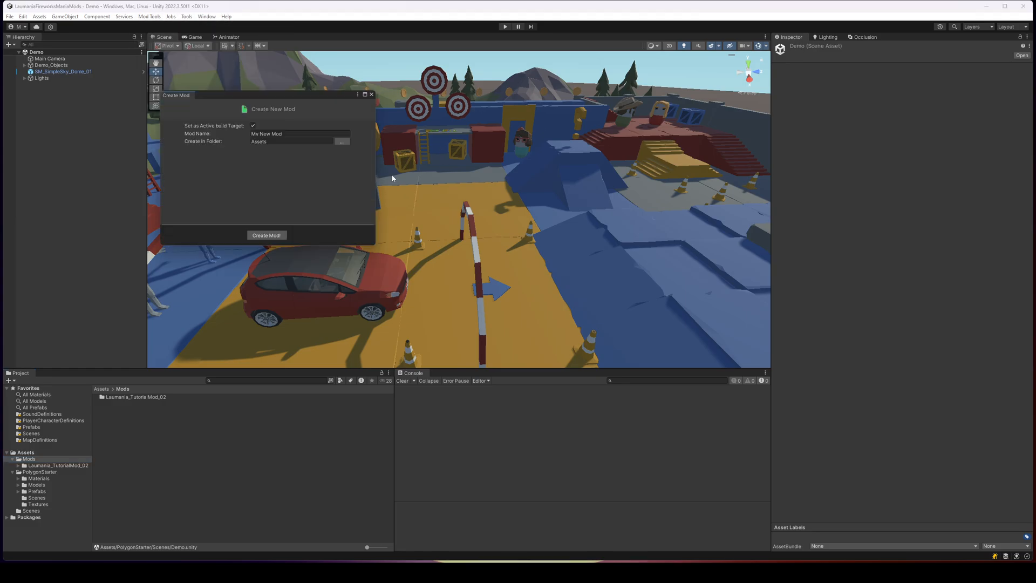
pyautogui.click(290, 133)
pyautogui.hotkey('ctrl', 'a')
pyautogui.write('Lauma')
pyautogui.click(285, 141)
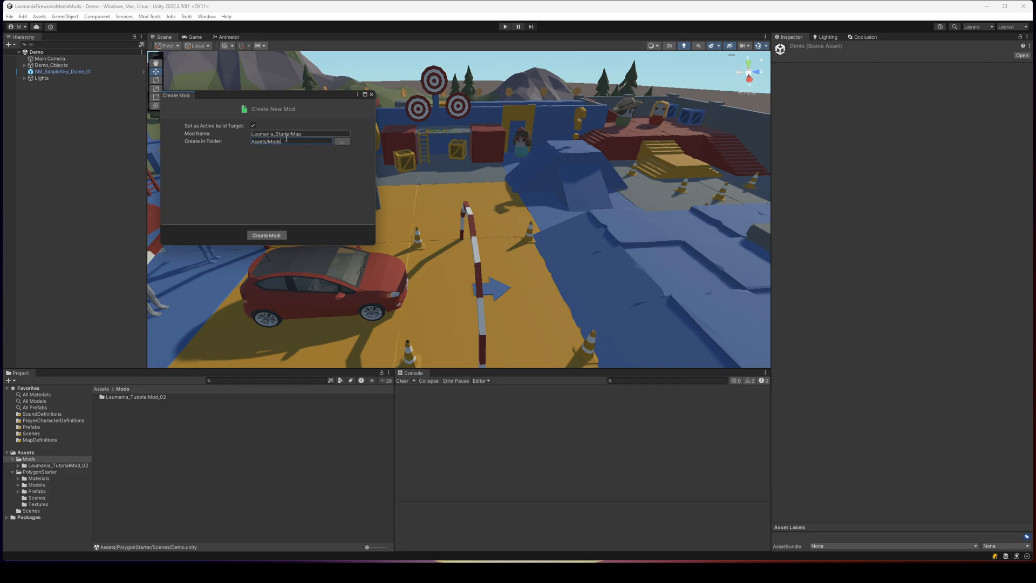
pyautogui.click(272, 235)
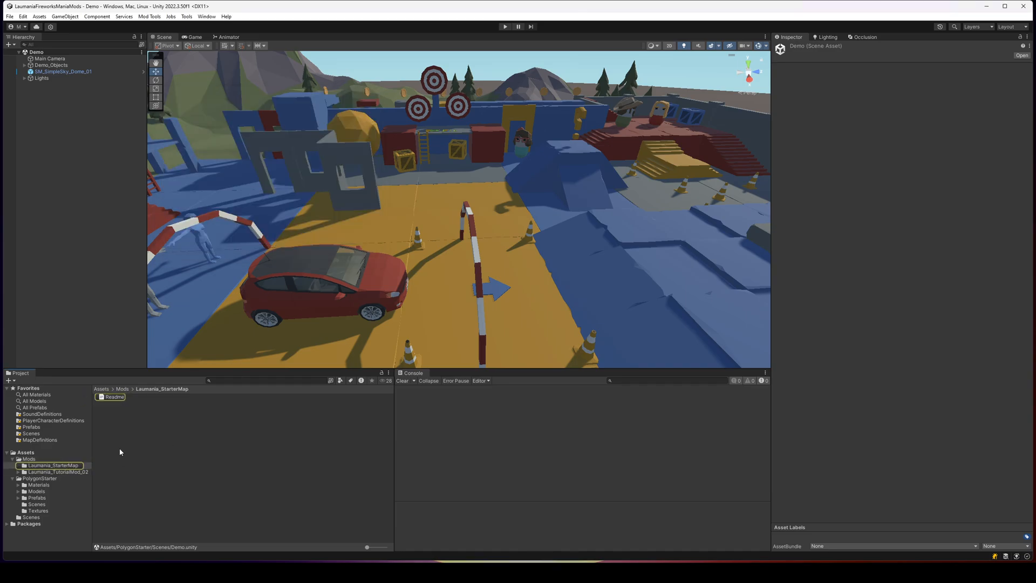
# Compare the contents of the Laumania_StarterMap and Laumania_TutorialMod_02 folders, and open the mod export settings
pyautogui.click(67, 466)
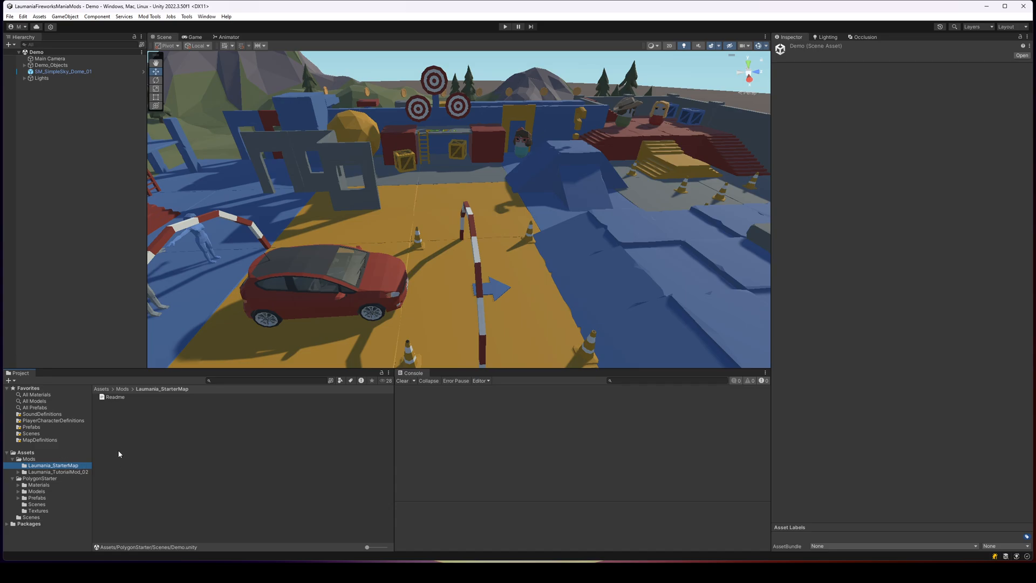
pyautogui.click(64, 471)
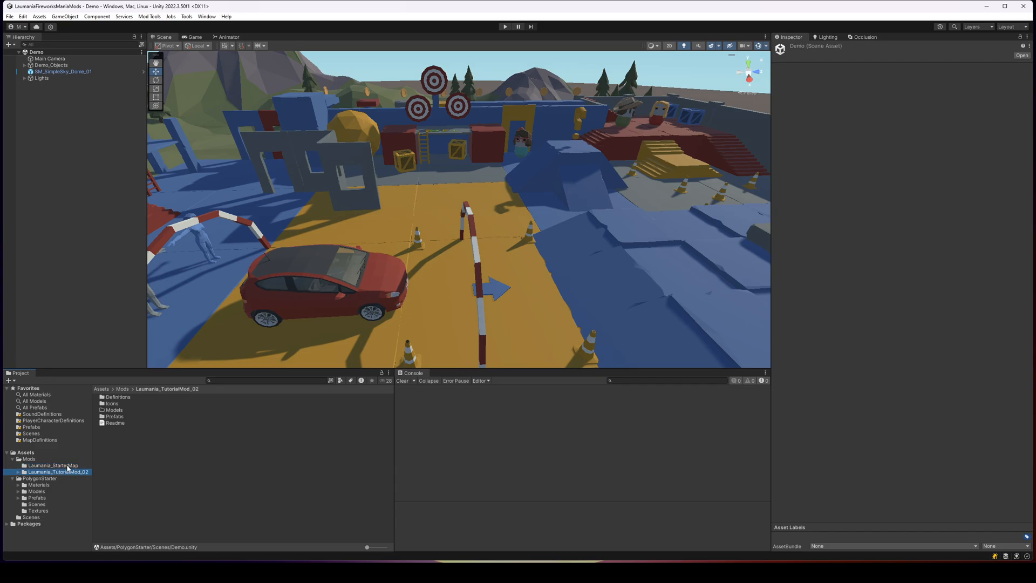
pyautogui.click(71, 466)
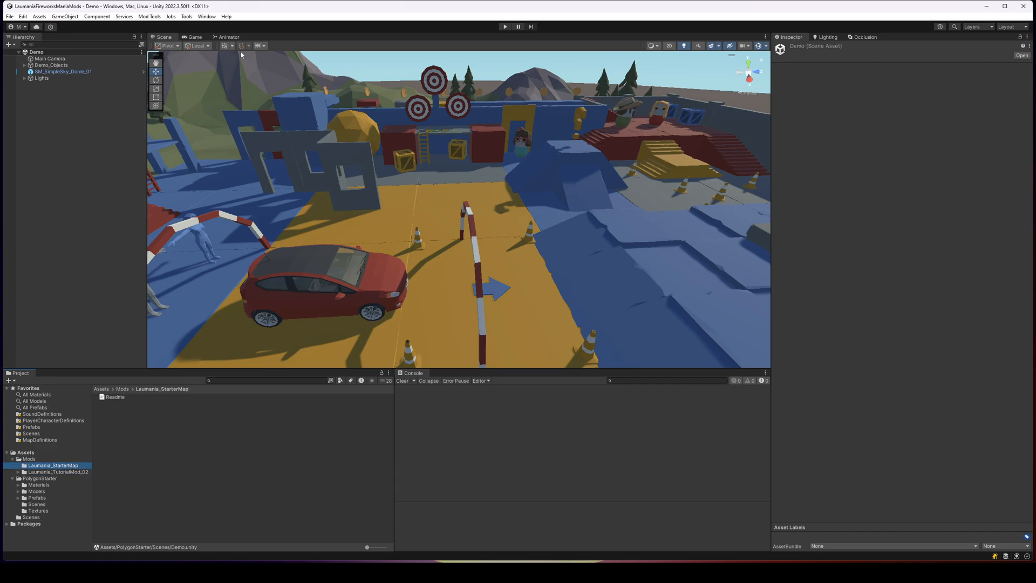
pyautogui.click(150, 16)
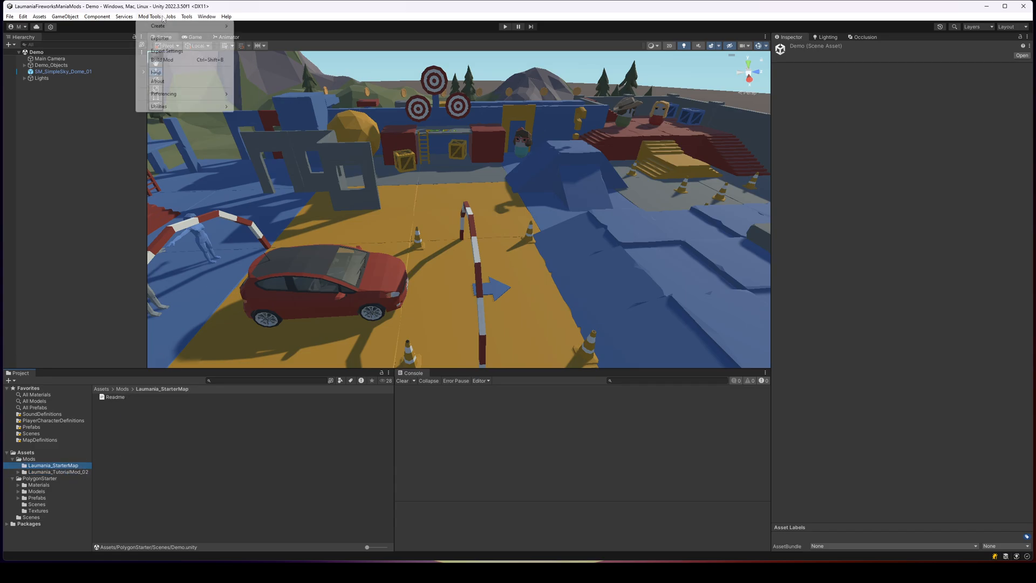
pyautogui.click(161, 53)
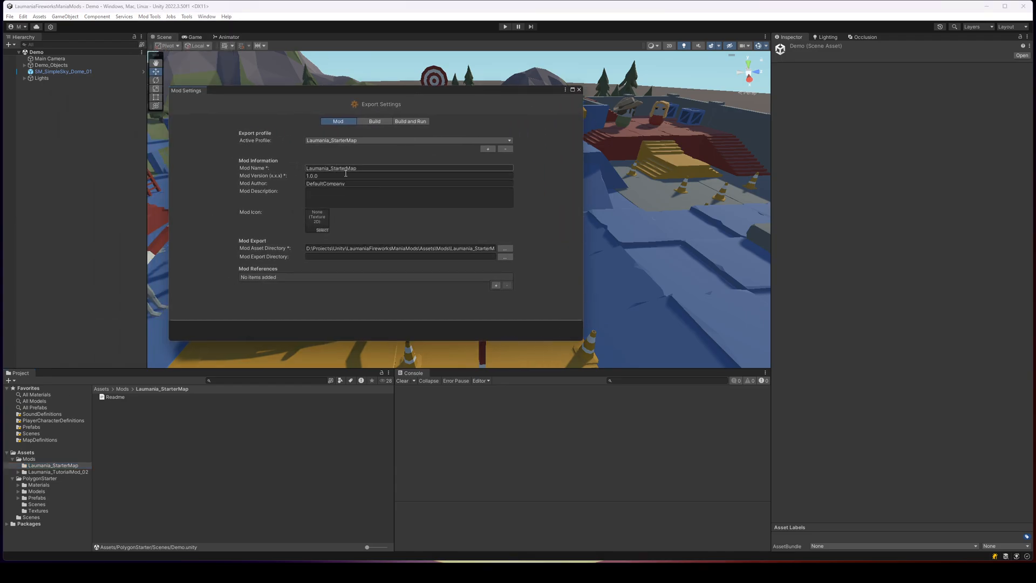
pyautogui.click(506, 258)
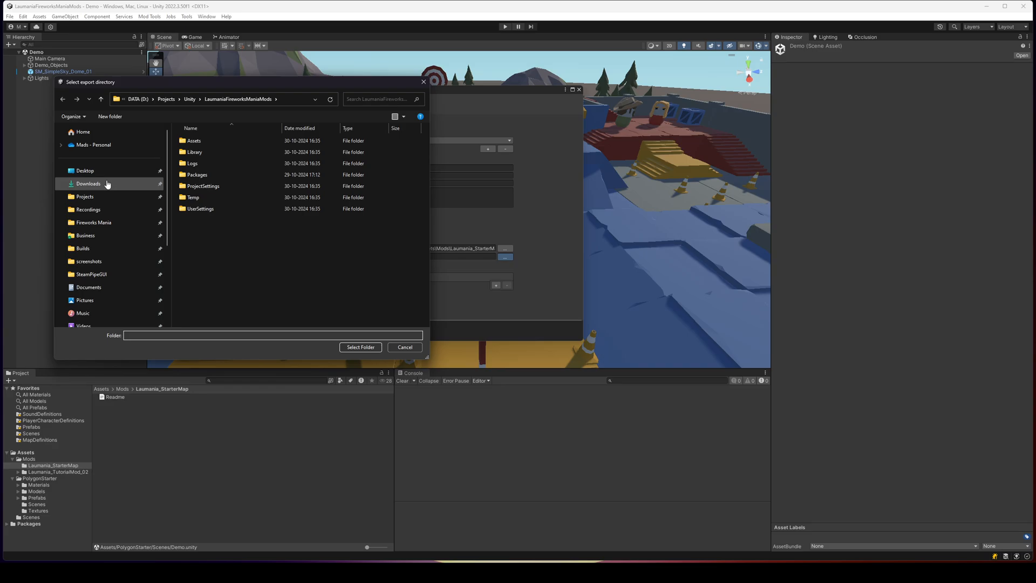
pyautogui.click(108, 223)
pyautogui.doubleClick(294, 208)
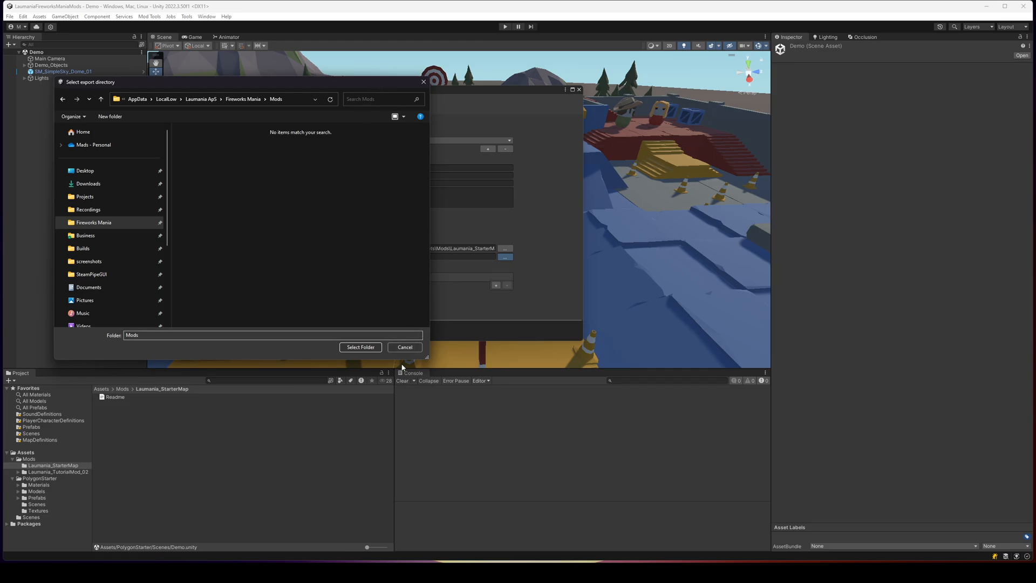
pyautogui.click(406, 346)
# Switch to the browser and open the README outline on the FireworksMania.ModTools GitHub repository's main page
pyautogui.moveTo(344, 538)
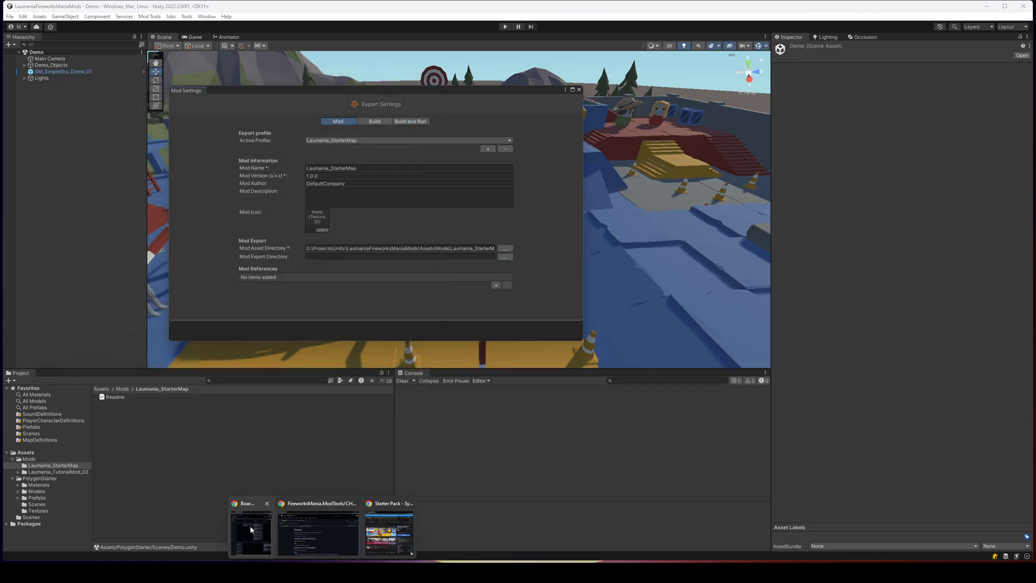
pyautogui.click(326, 519)
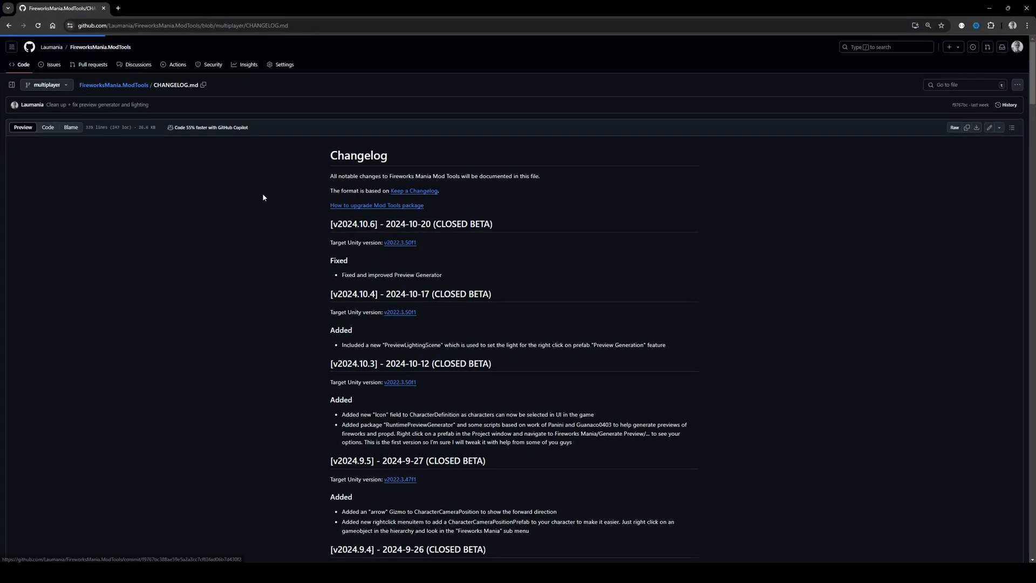
pyautogui.scroll(-2, 217, 249)
pyautogui.scroll(-2, 217, 249)
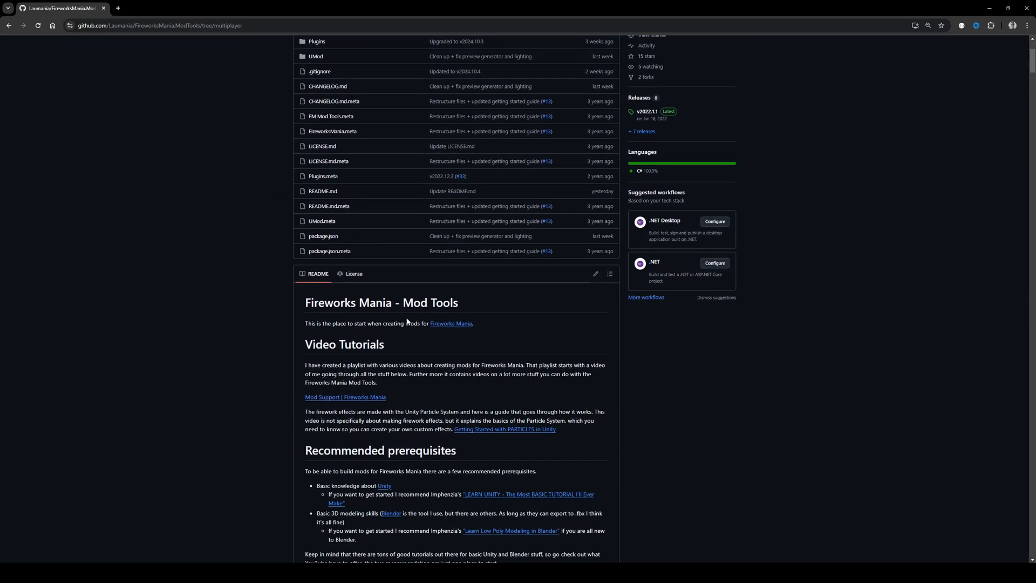
pyautogui.click(610, 276)
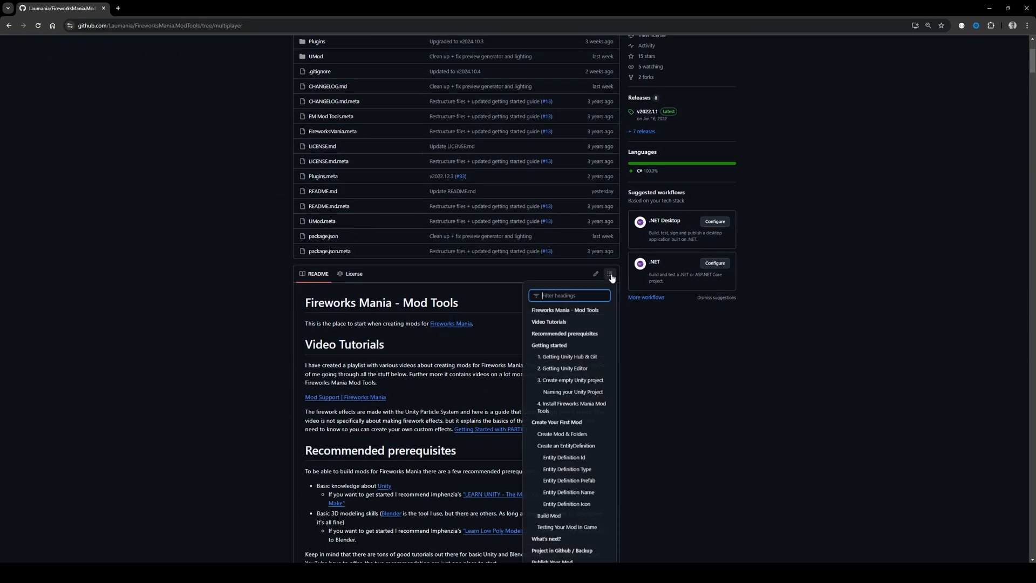
pyautogui.scroll(3, 662, 364)
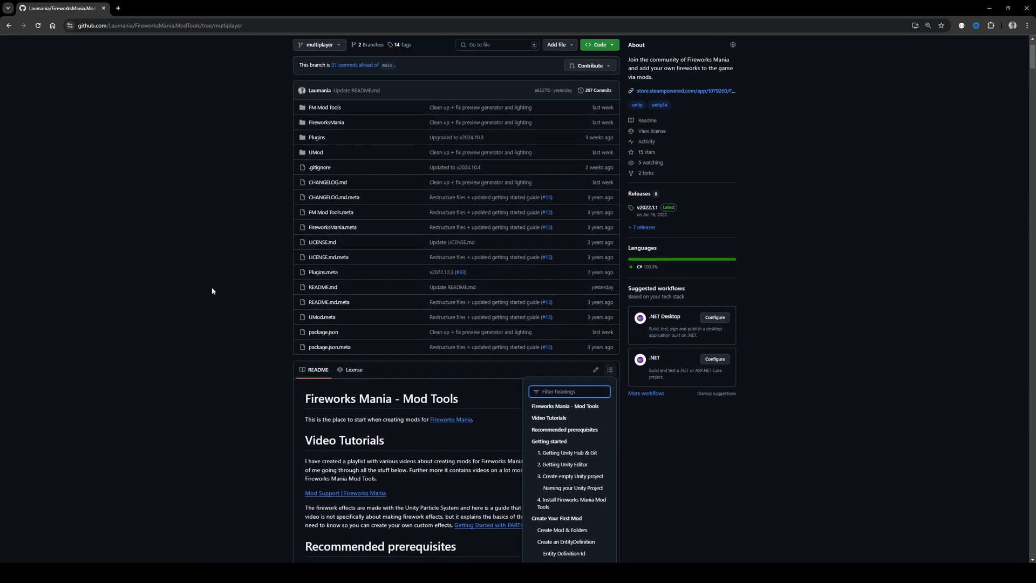
pyautogui.scroll(-4, 634, 381)
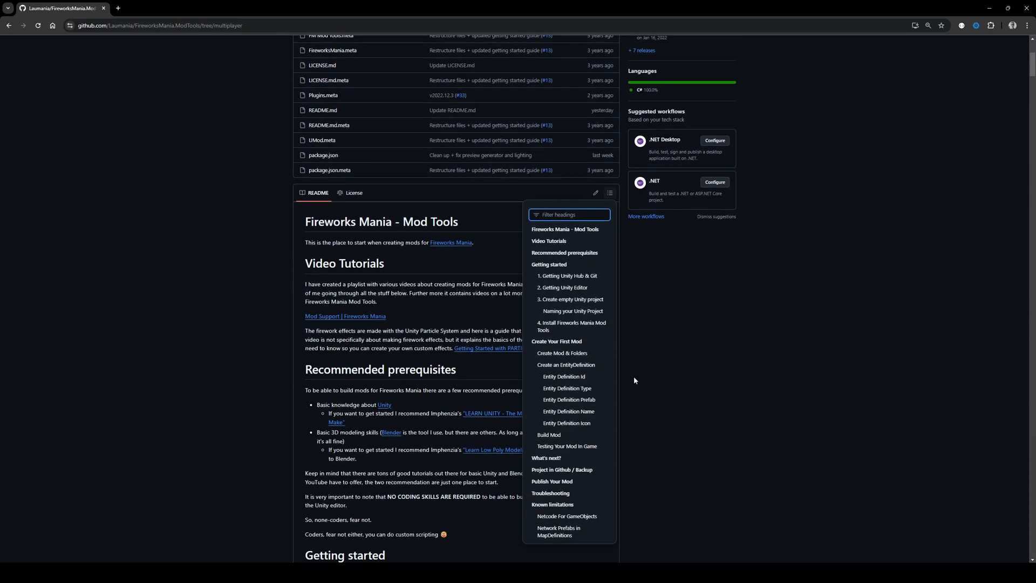
pyautogui.keyDown('ctrl'); pyautogui.scroll(2, 639, 322); pyautogui.keyUp('ctrl')
pyautogui.scroll(-2, 621, 335)
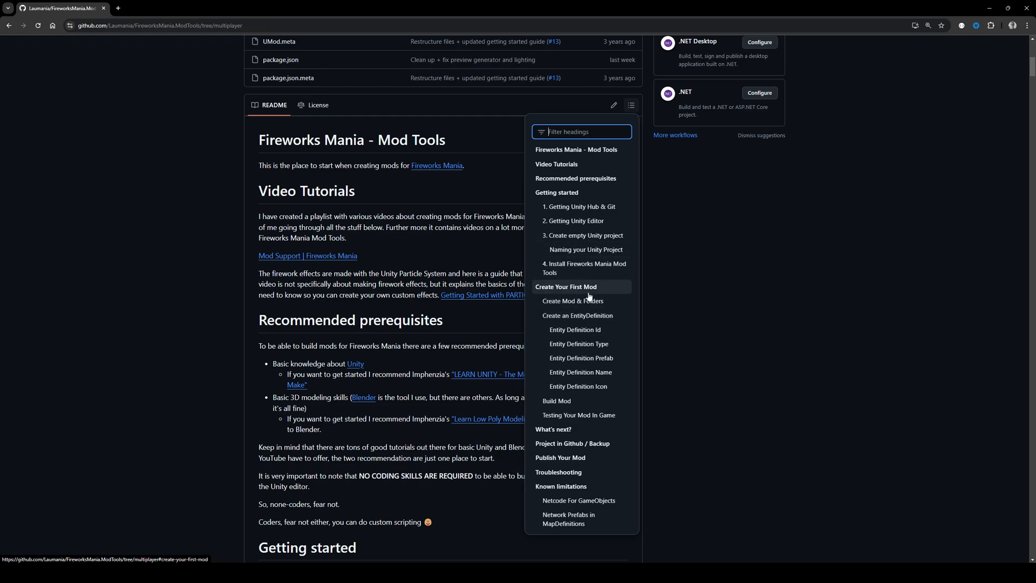
# Go to the README's Create Mod & Folders section and copy the path %userprofile%\appdata\locallow\Laumania ApS\Fireworks mania\Mods
pyautogui.click(594, 308)
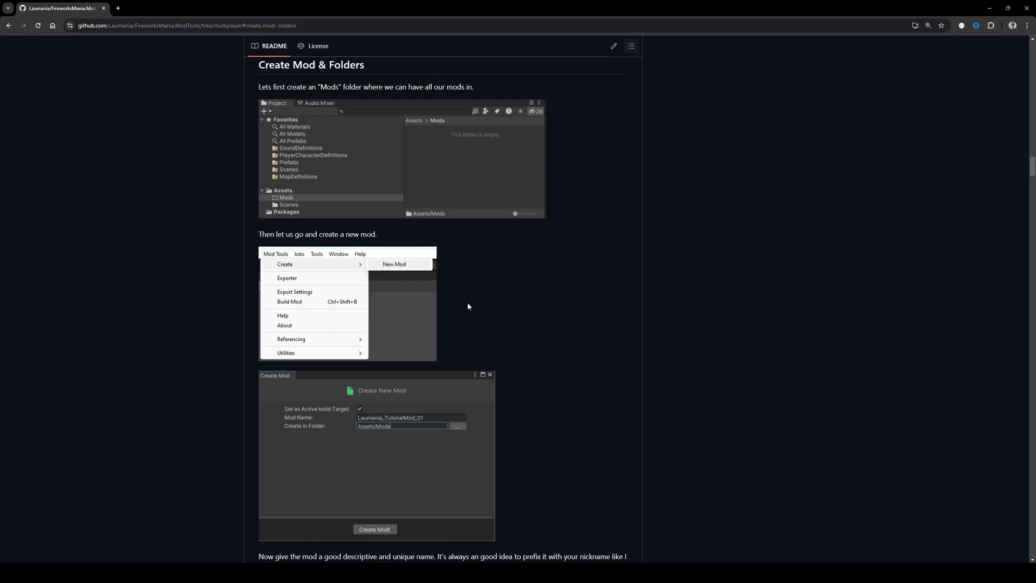
pyautogui.scroll(-3, 467, 302)
pyautogui.scroll(-20, 468, 306)
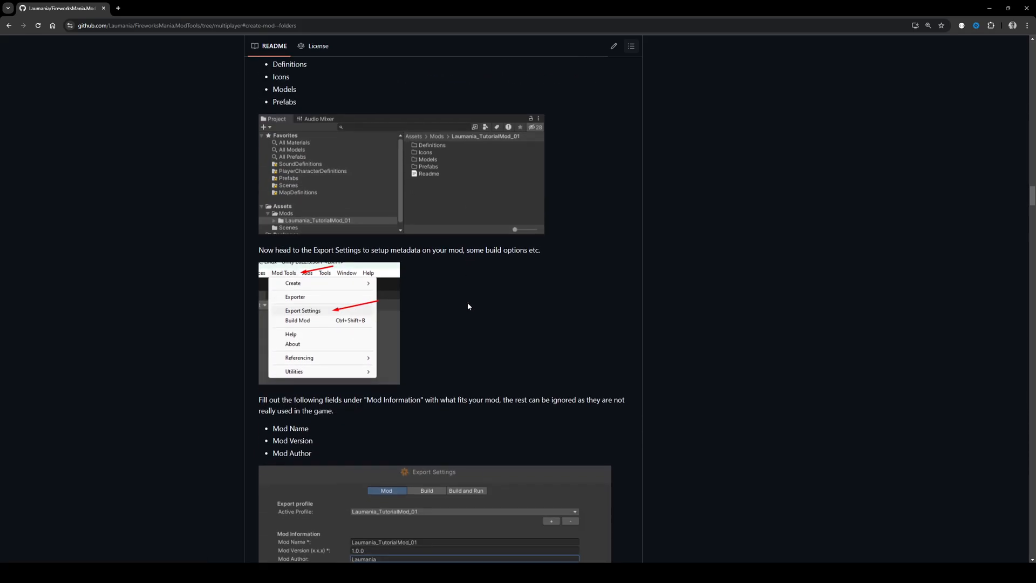
pyautogui.scroll(2, 468, 306)
pyautogui.scroll(-4, 406, 312)
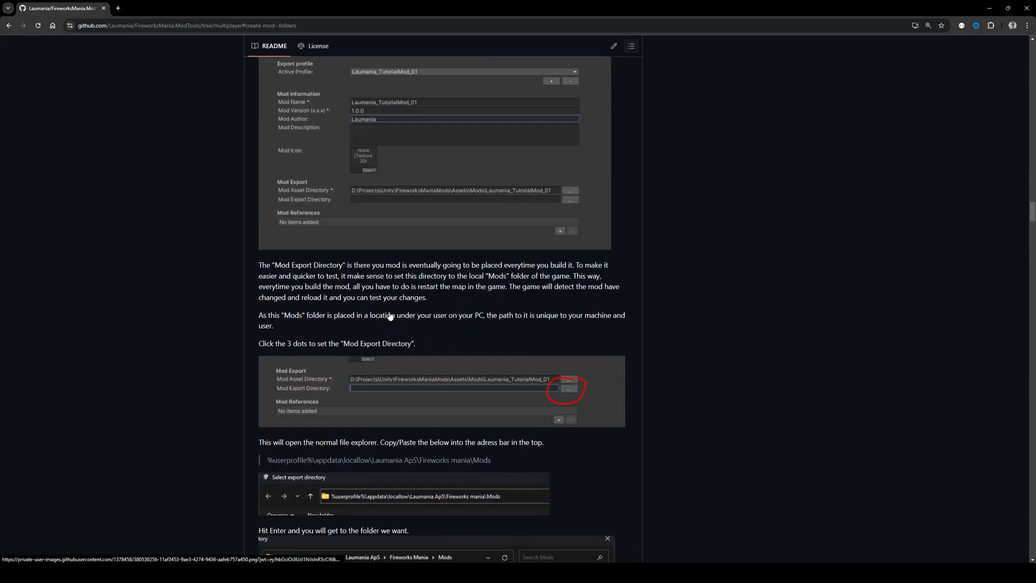
pyautogui.scroll(-1, 406, 312)
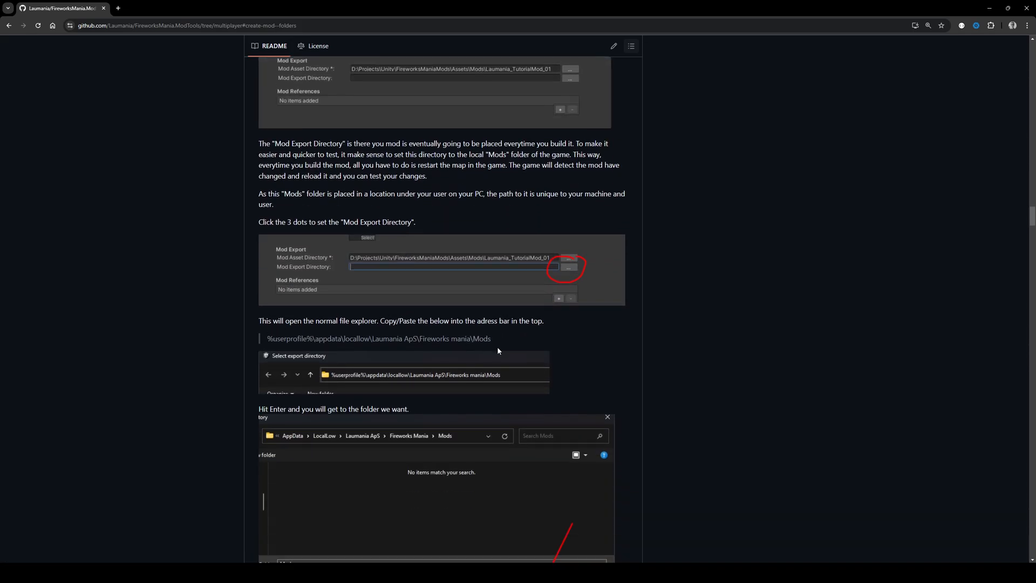
pyautogui.moveTo(492, 340); pyautogui.dragTo(271, 339)
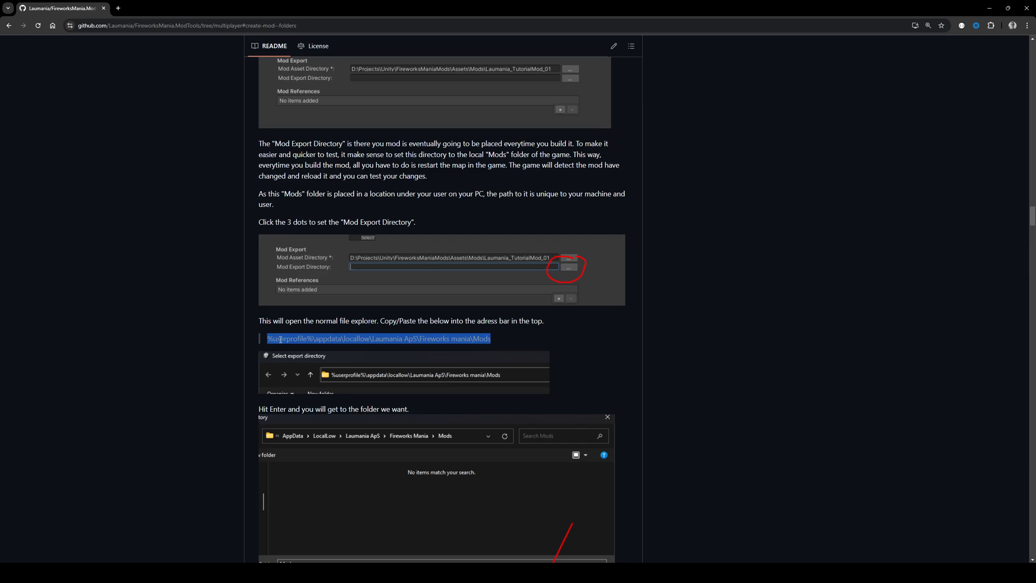
# Back in Unity, set the Mod Export Directory to %userprofile%\appdata\locallow\Laumania ApS\Fireworks mania\Mods
pyautogui.hotkey('alt', 'Tab')
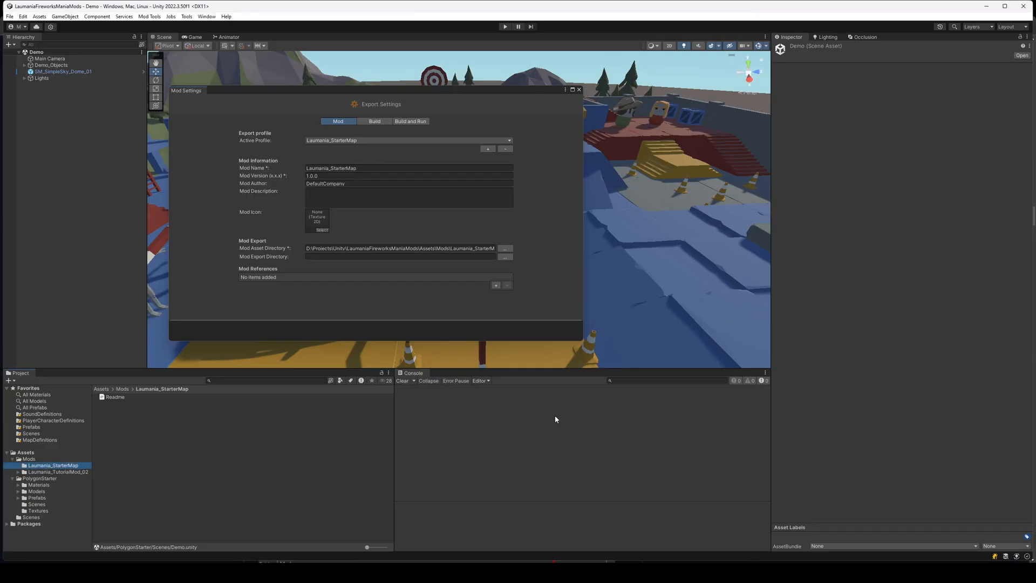
pyautogui.click(505, 257)
pyautogui.click(276, 103)
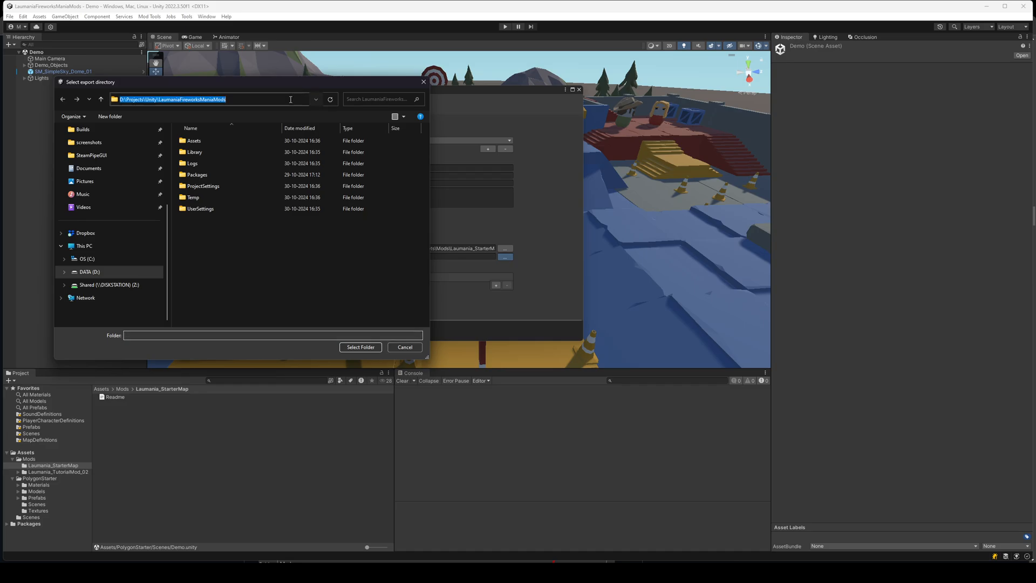
pyautogui.write('%userprofile%\\appdata\\locallow\\Laumania ApS\\Fireworks mania\\Mods')
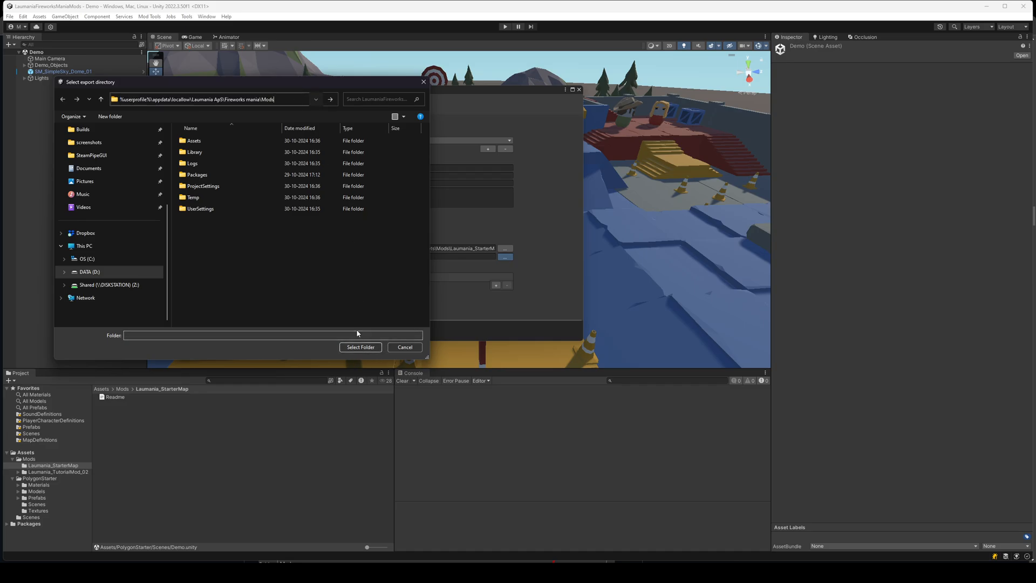
pyautogui.press('Return')
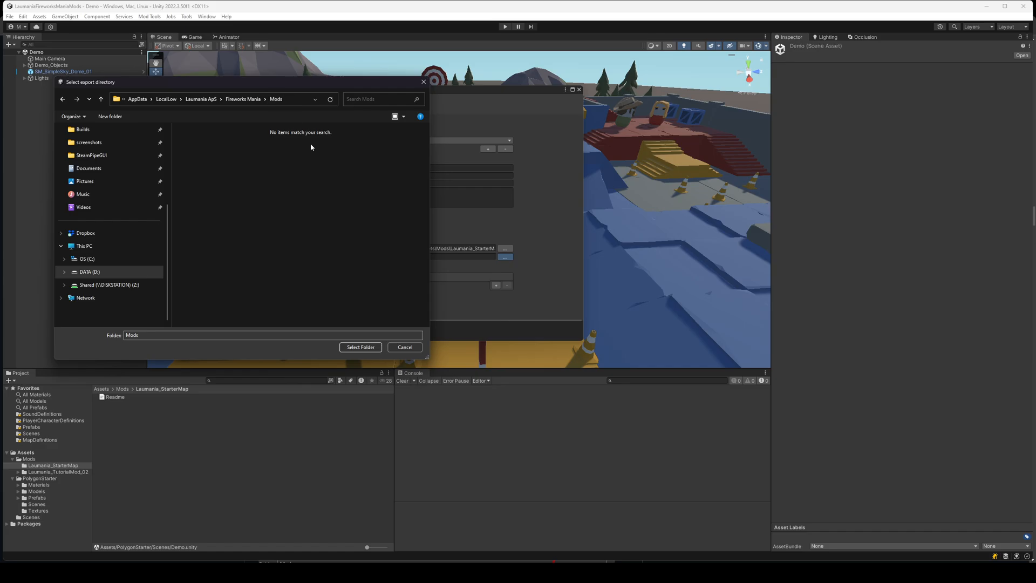
pyautogui.click(361, 347)
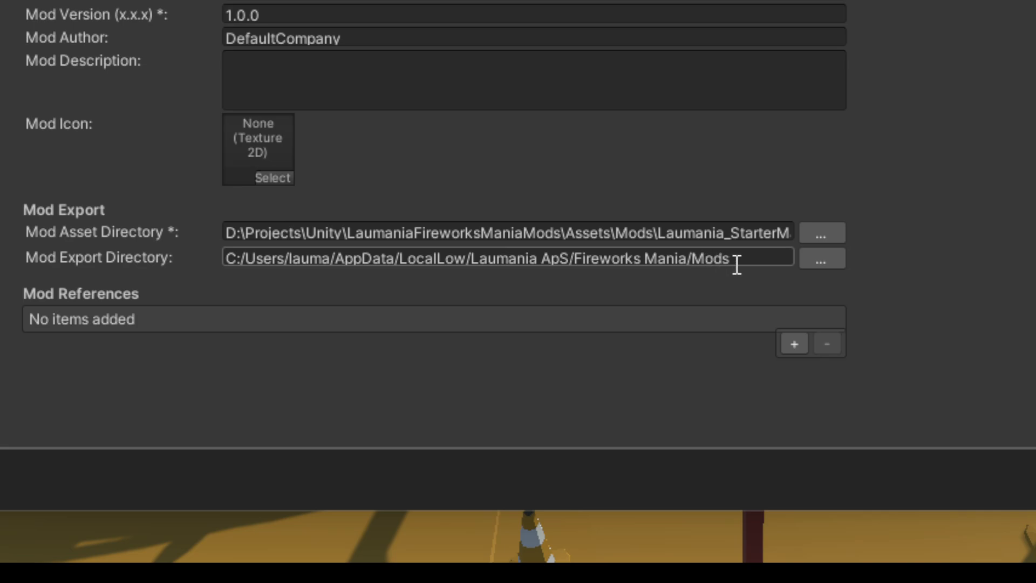
pyautogui.doubleClick(301, 267)
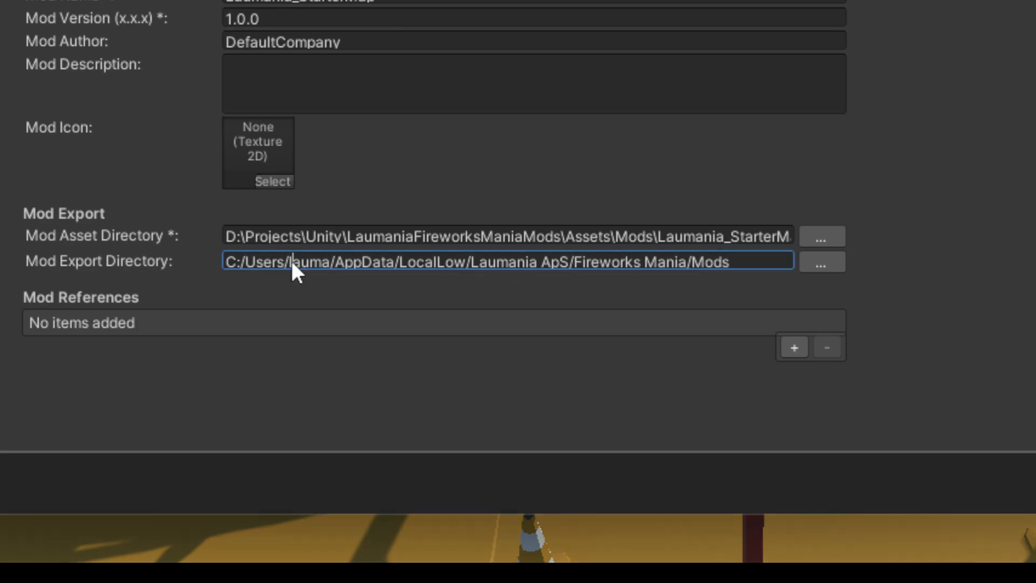
pyautogui.click(823, 264)
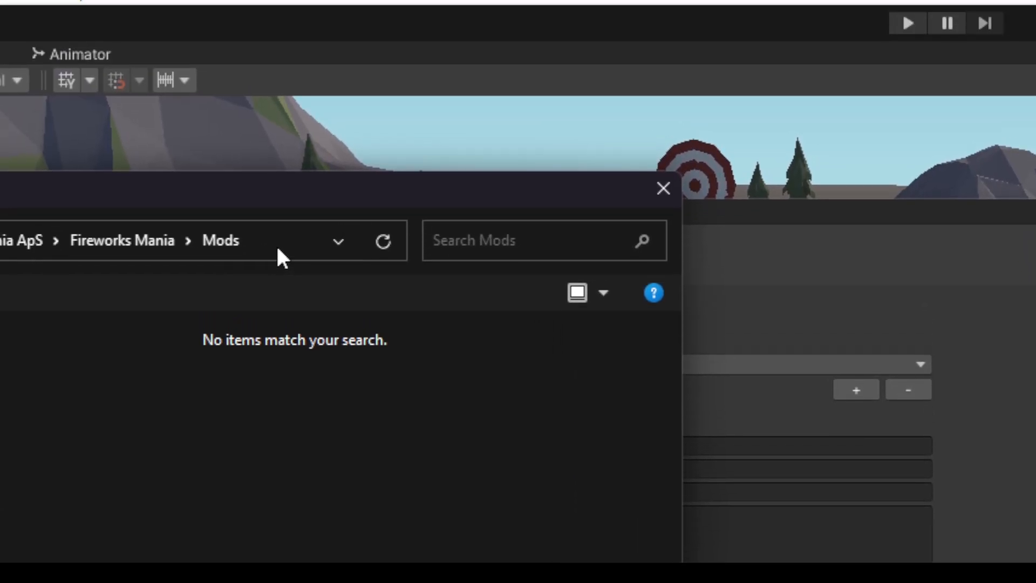
pyautogui.click(278, 256)
pyautogui.hotkey('ctrl', 'v')
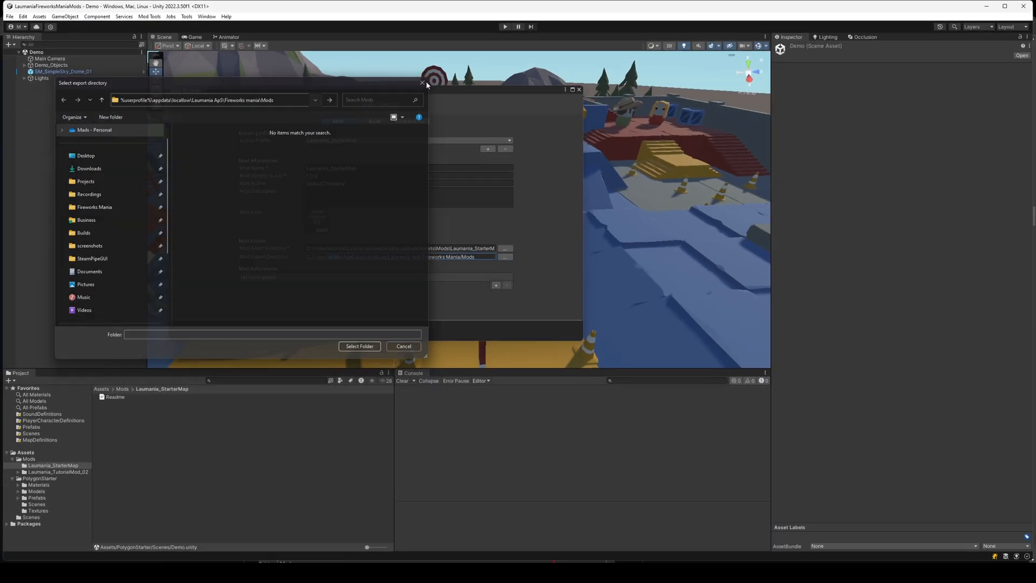
pyautogui.click(424, 82)
# Return to the README in the browser and look back through its mod creation and Mod Tools installation instructions
pyautogui.click(316, 532)
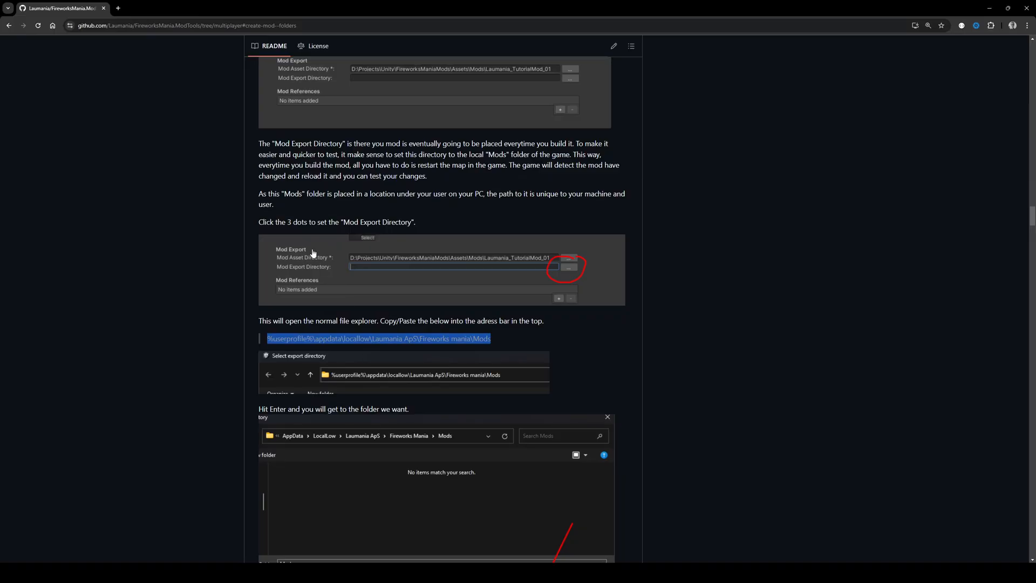
pyautogui.scroll(20, 240, 253)
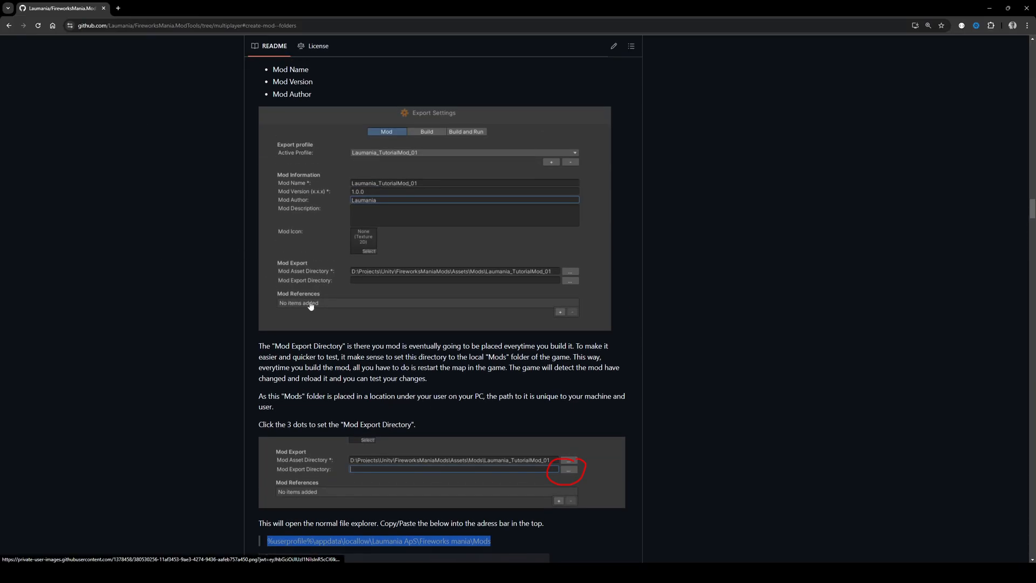
pyautogui.scroll(13, 310, 307)
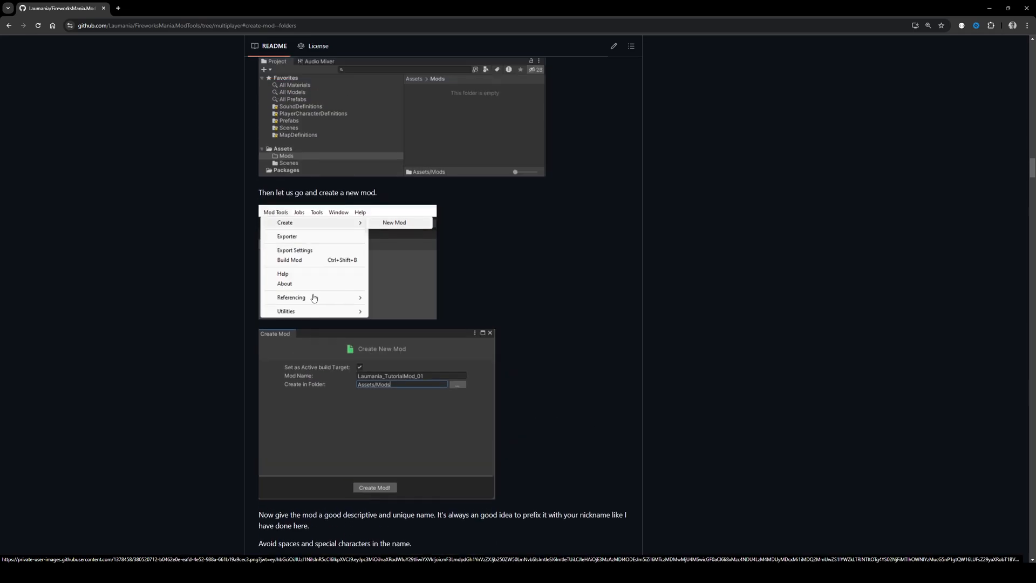
pyautogui.scroll(-1, 313, 287)
pyautogui.scroll(15, 225, 284)
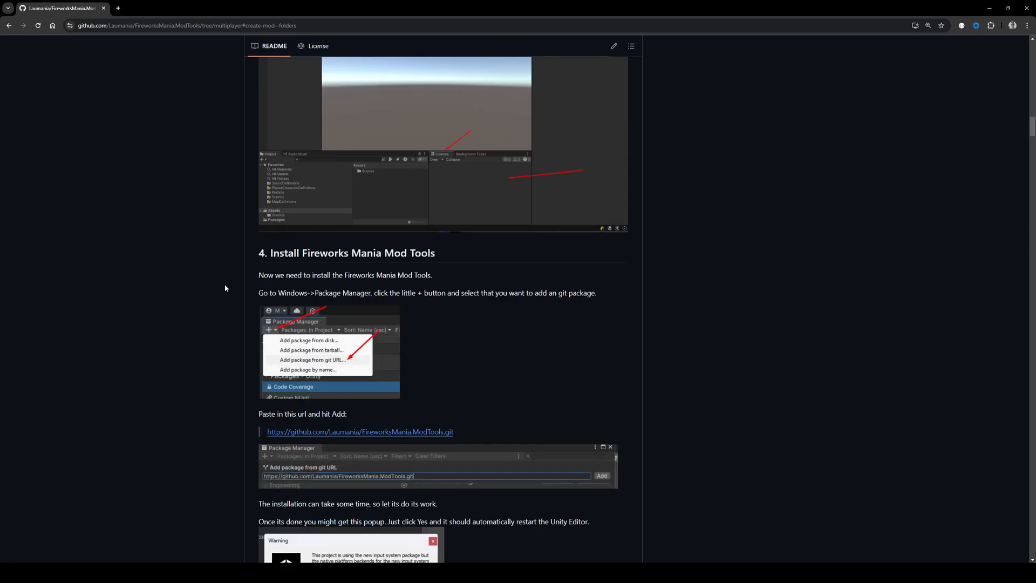
pyautogui.scroll(-2, 222, 287)
pyautogui.scroll(-5, 514, 362)
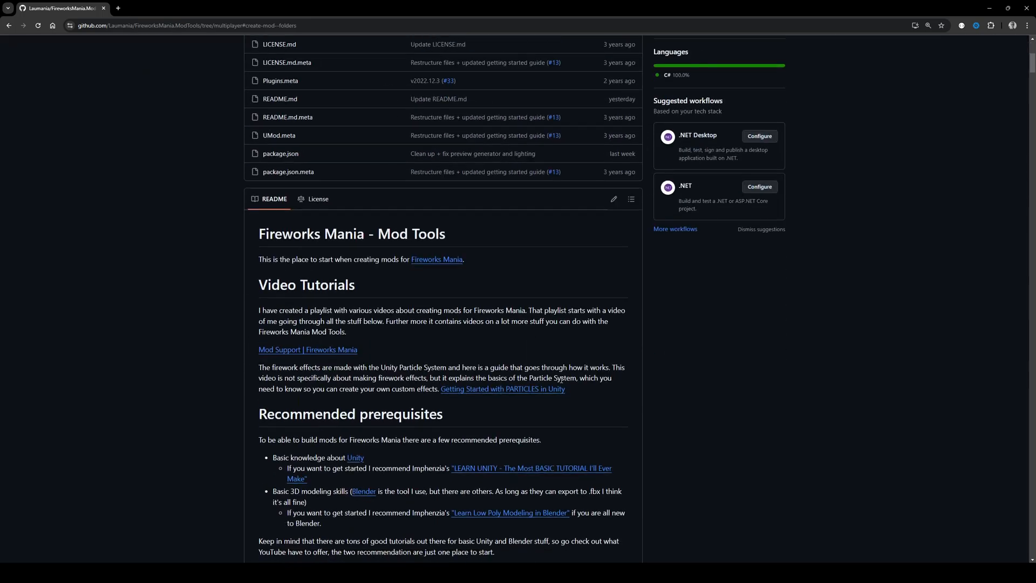
# Jump to the README's Create an EntityDefinition section and read the export directory and build settings instructions just above it
pyautogui.click(631, 200)
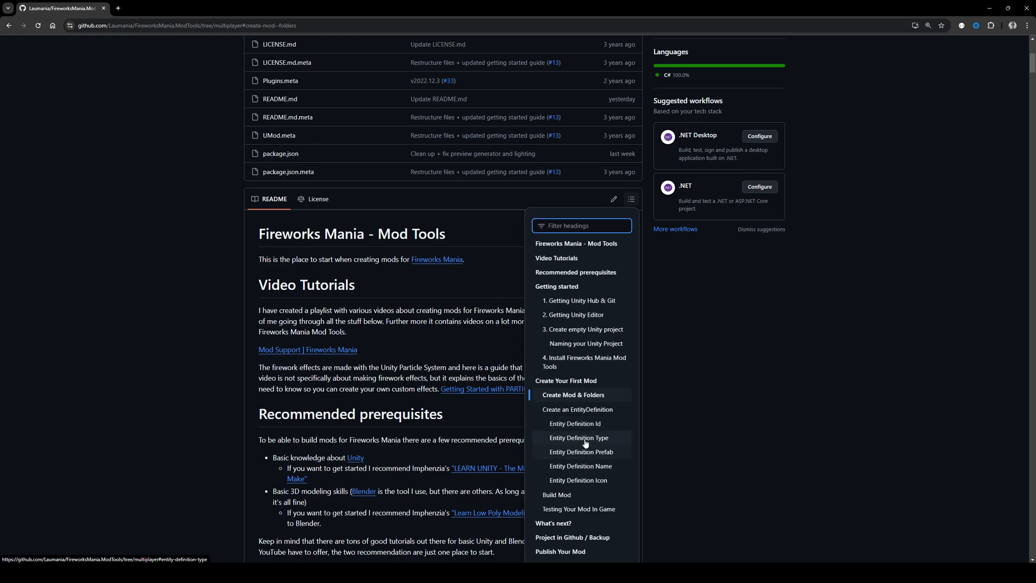
pyautogui.click(594, 412)
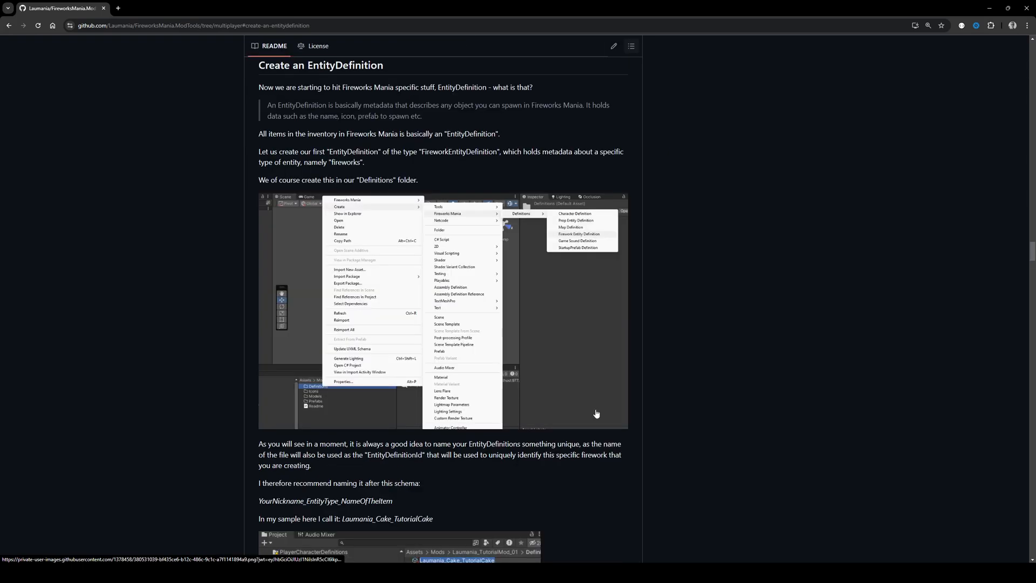
pyautogui.scroll(9, 407, 321)
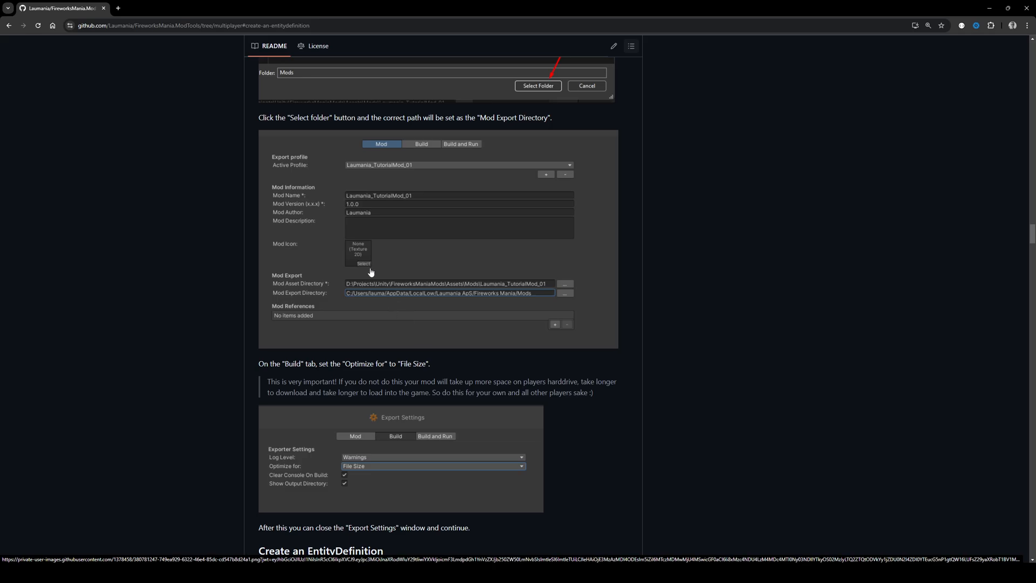
pyautogui.scroll(-2, 357, 295)
pyautogui.scroll(8, 318, 288)
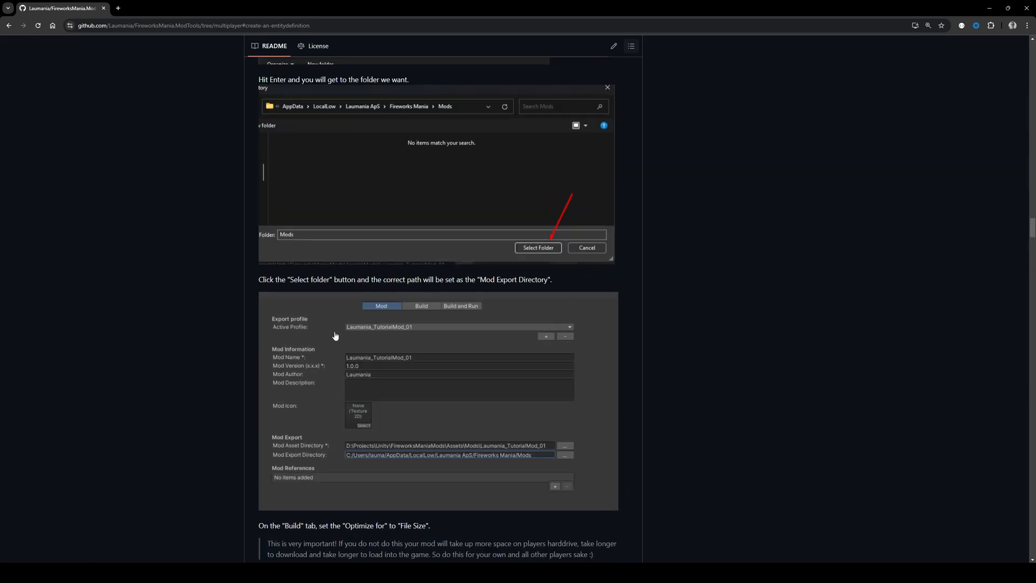
pyautogui.moveTo(265, 252); pyautogui.dragTo(461, 262)
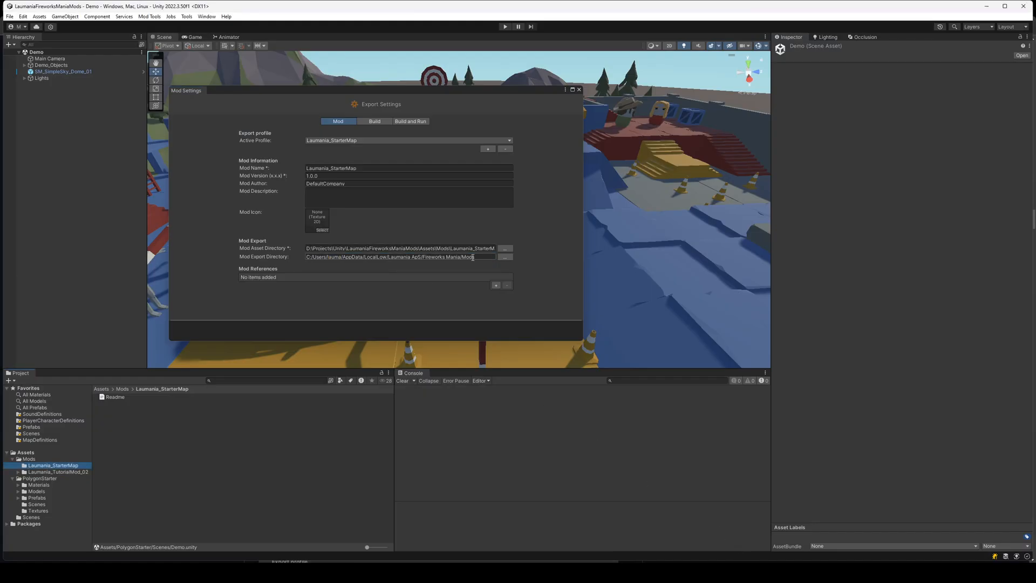
# In Unity's mod export settings, set the build to optimize for File Size and close the settings
pyautogui.click(374, 122)
pyautogui.click(361, 148)
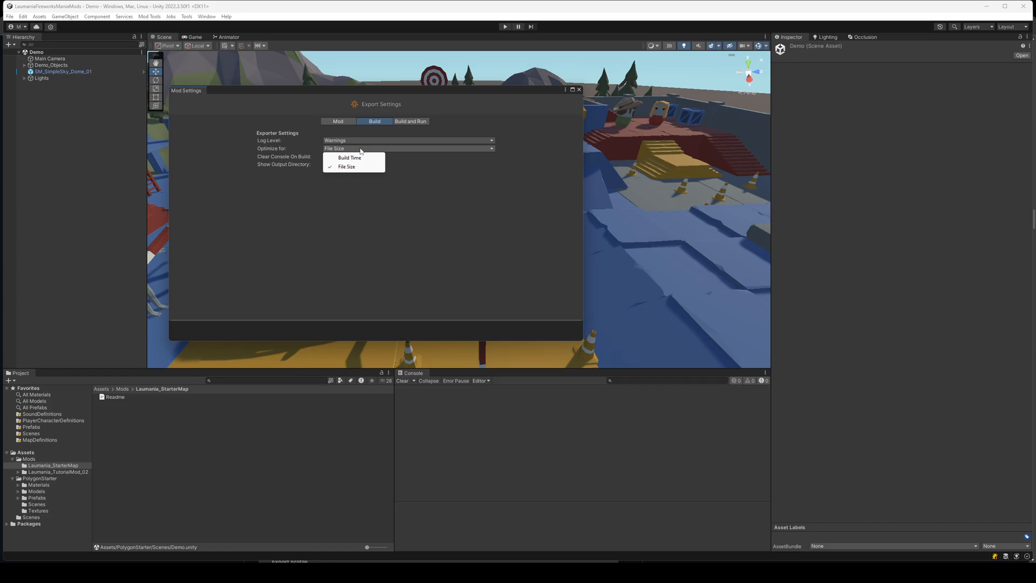
pyautogui.click(354, 169)
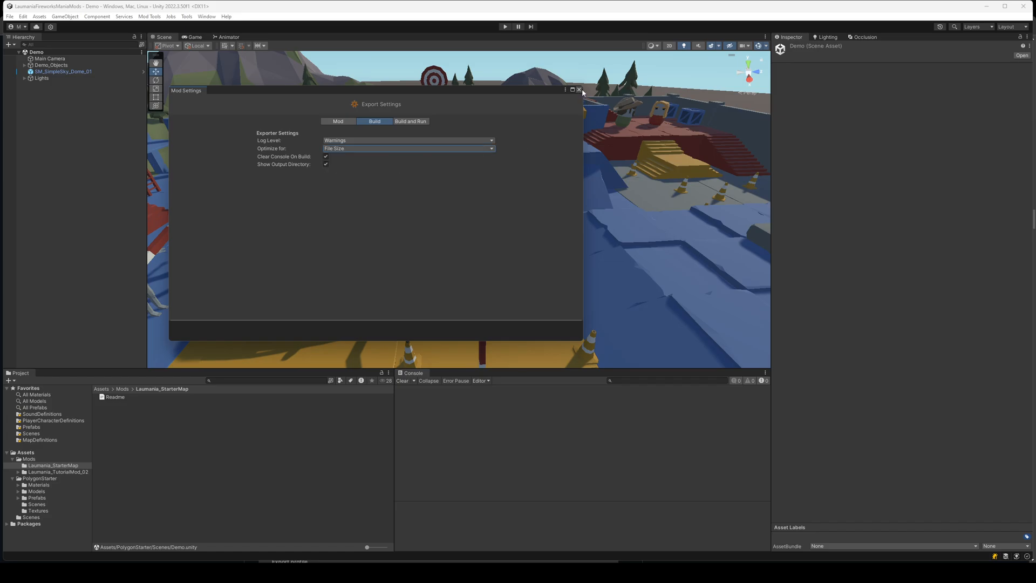
pyautogui.click(579, 90)
# Create a Fireworks Mania Map Definition named Laumania_SyntyStarterMap_Definition in the Laumania_StarterMap mod folder
pyautogui.click(162, 448)
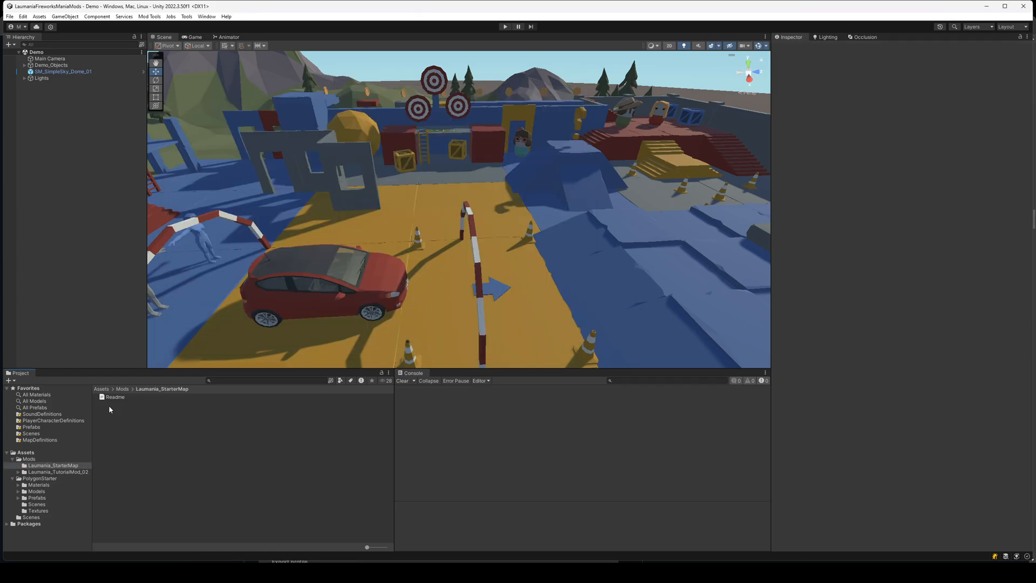
pyautogui.rightClick(124, 415)
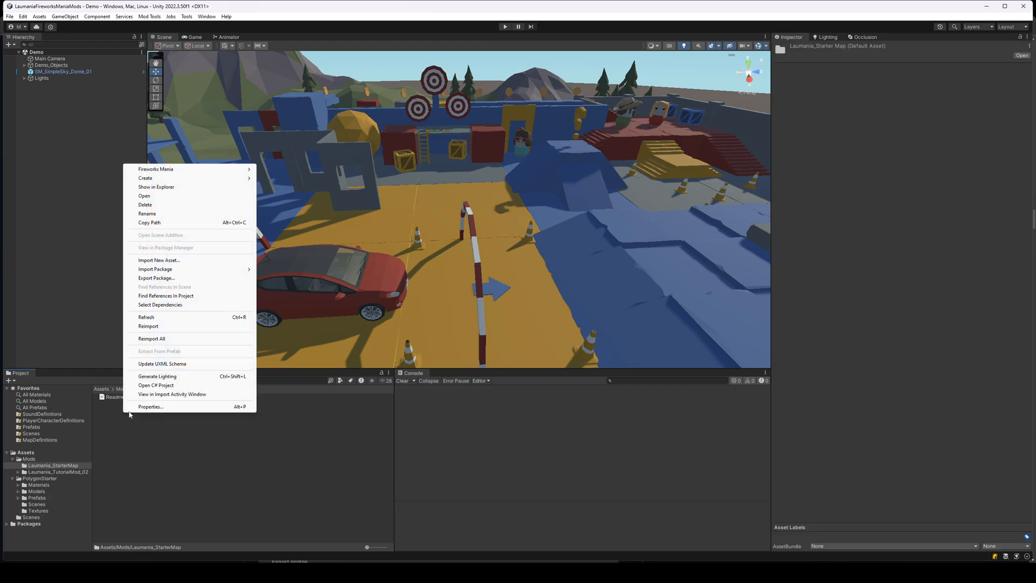
pyautogui.moveTo(179, 171)
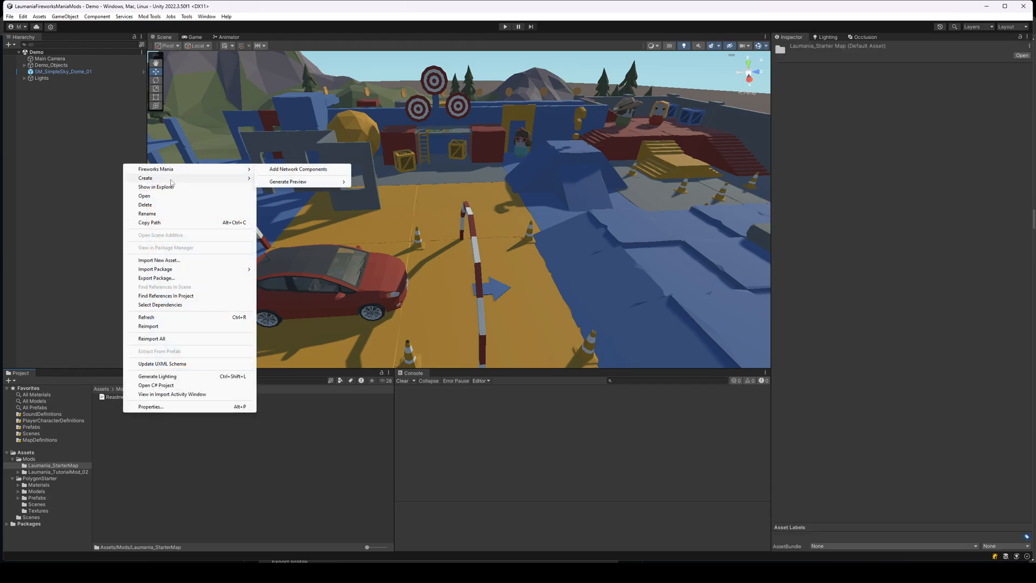
pyautogui.moveTo(315, 147)
pyautogui.moveTo(391, 145)
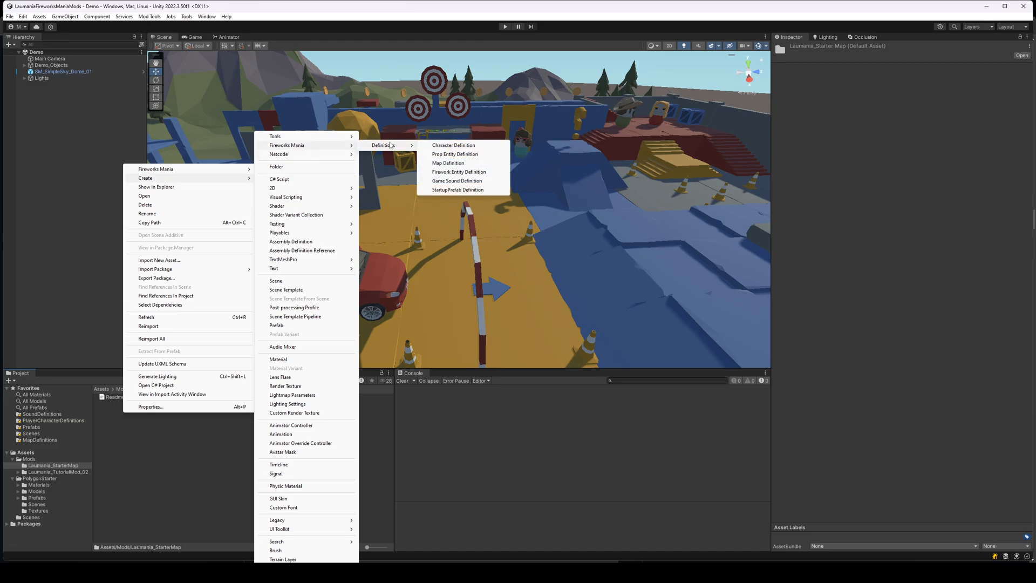
pyautogui.click(452, 163)
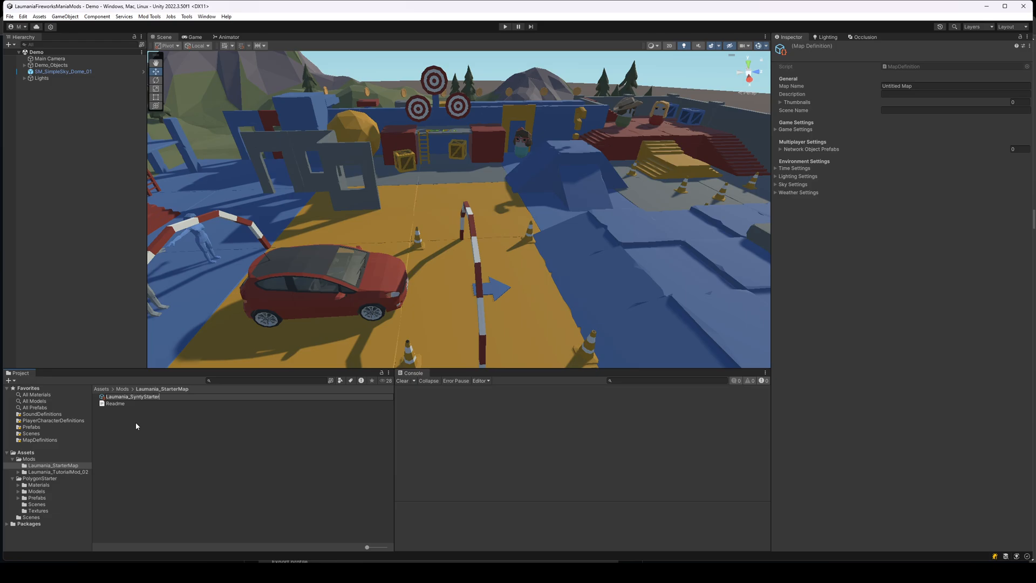
pyautogui.write('_Definition')
pyautogui.press('Return')
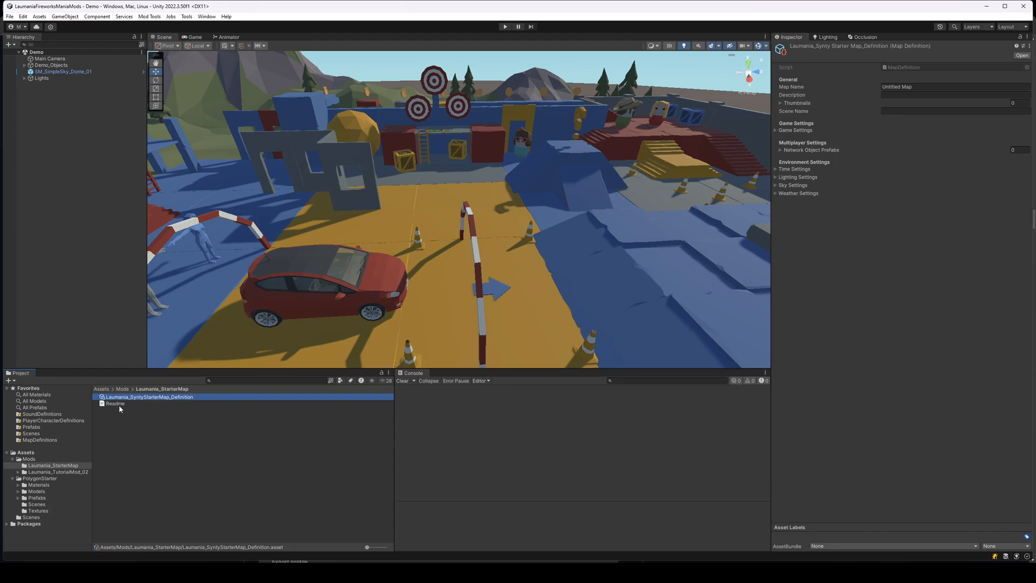
pyautogui.click(119, 404)
pyautogui.click(122, 398)
pyautogui.moveTo(440, 222); pyautogui.dragTo(307, 196, button='right')
pyautogui.moveTo(339, 294); pyautogui.dragTo(416, 279, button='right')
pyautogui.moveTo(422, 222); pyautogui.dragTo(410, 234, button='right')
pyautogui.click(126, 403)
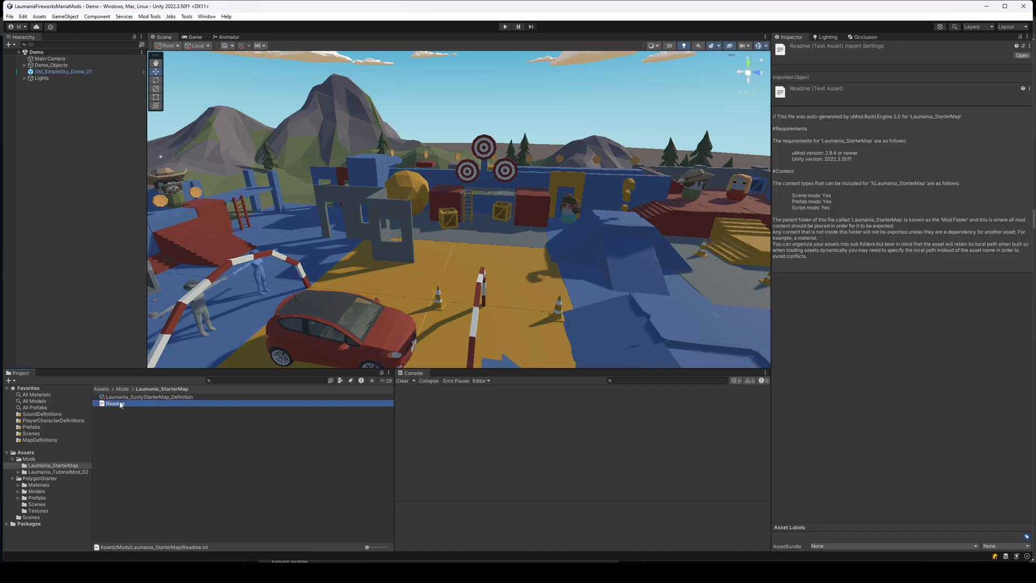
# Set the map definition's Map Name to Laumania Starter Map and look at its Game Settings options
pyautogui.click(126, 398)
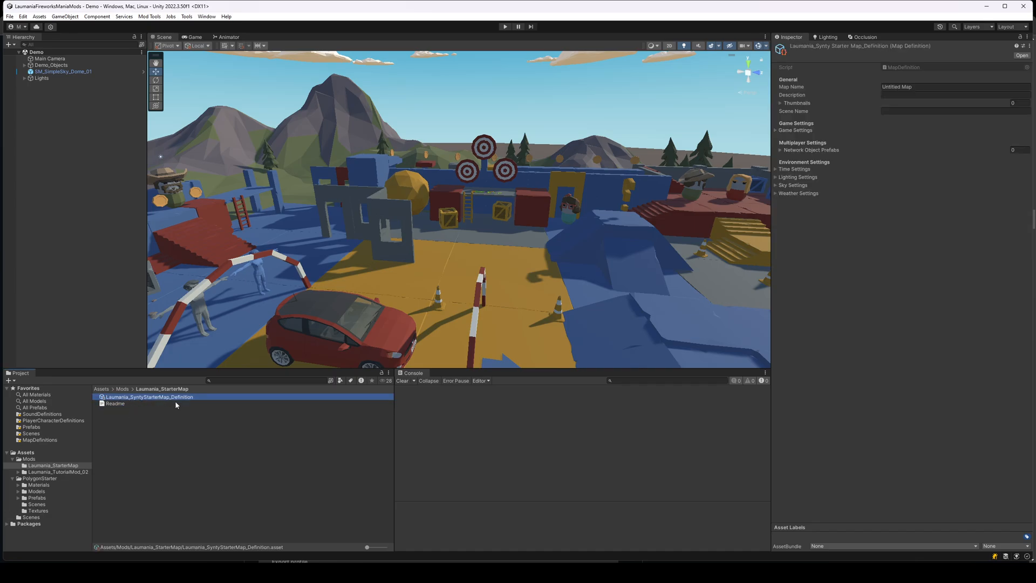
pyautogui.click(925, 85)
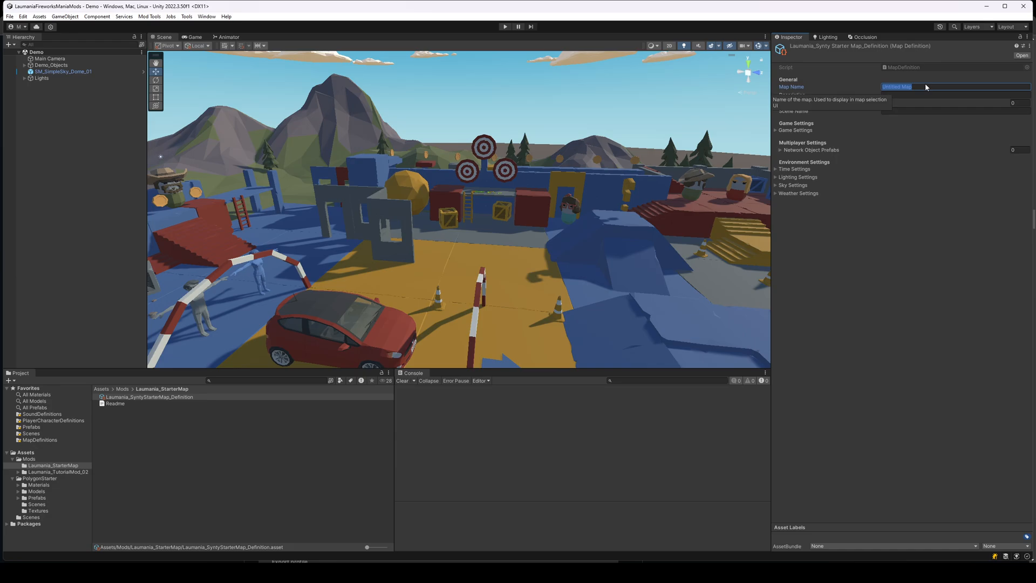
pyautogui.write('Laumania Starter')
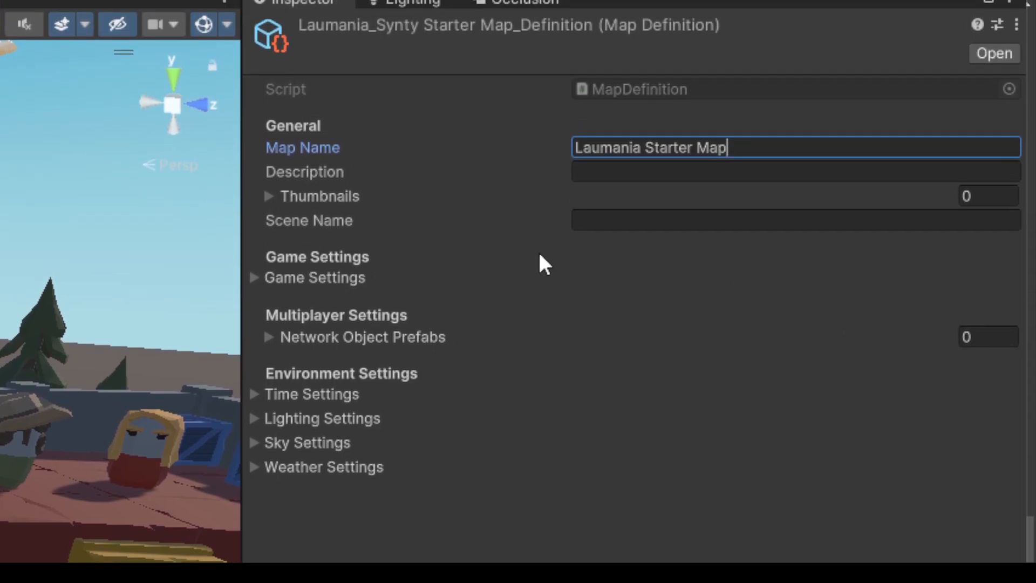
pyautogui.click(255, 277)
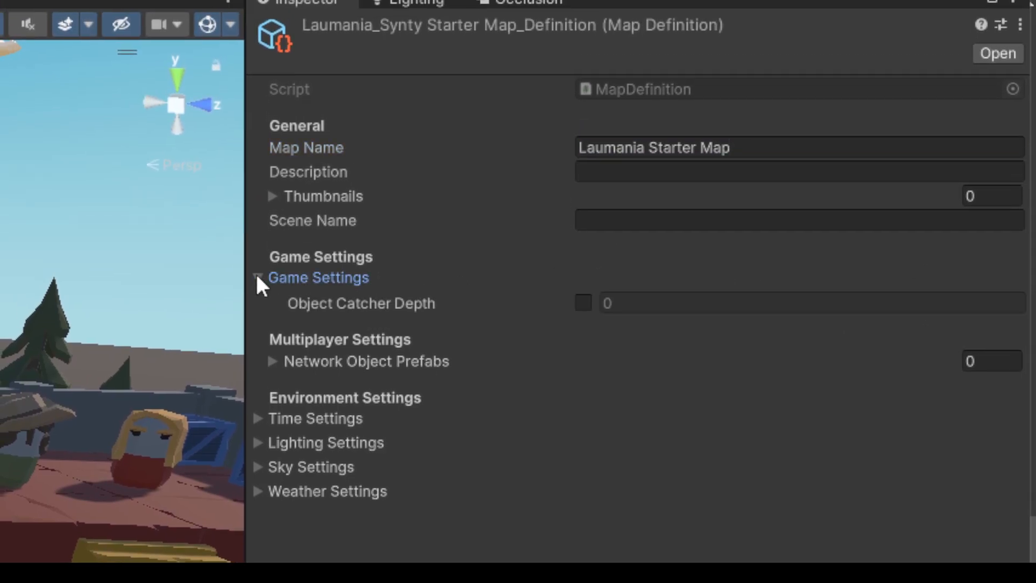
pyautogui.click(257, 277)
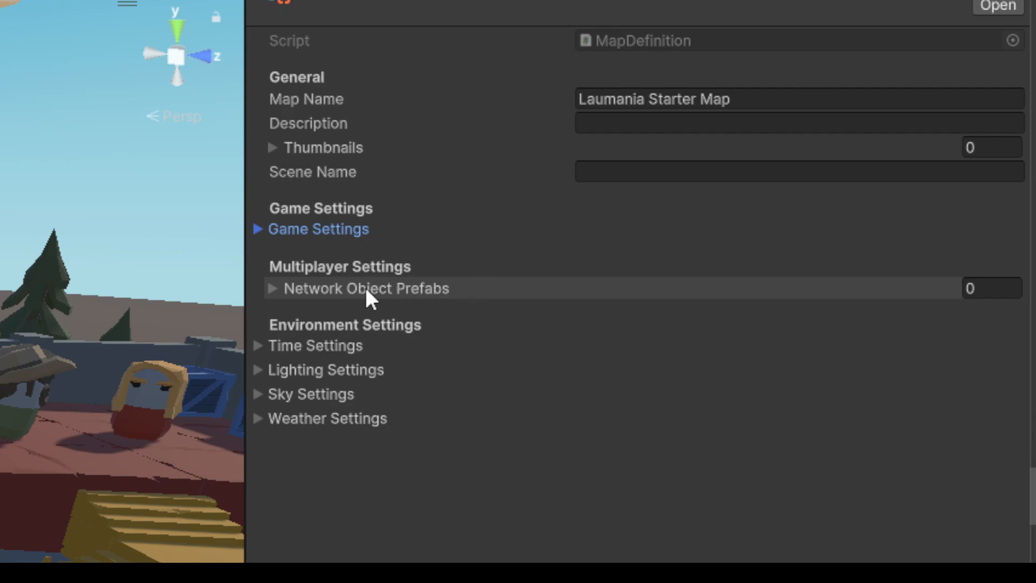
pyautogui.moveTo(377, 297)
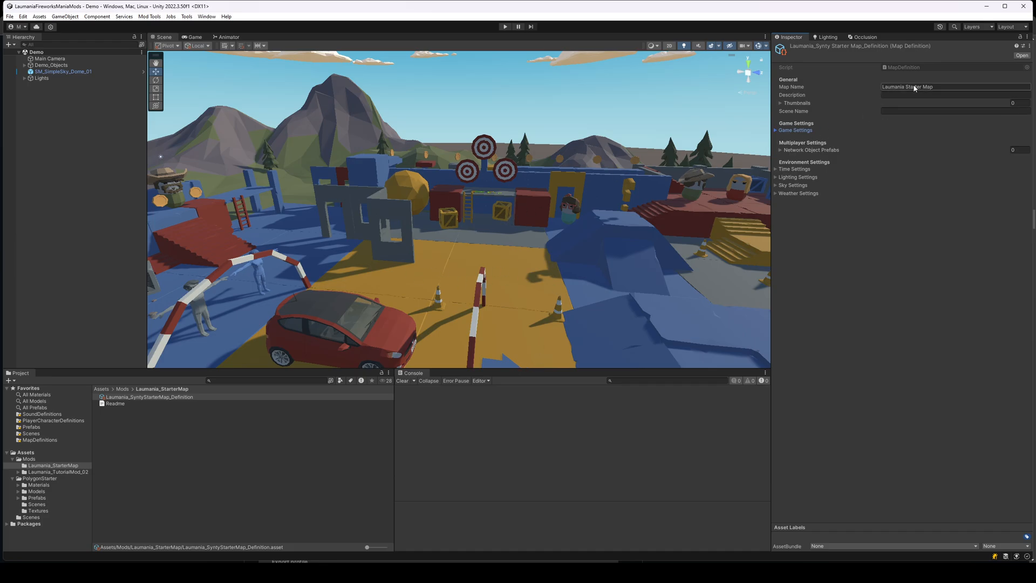
# Create a new scene named Laumania_StarterMap in the mod folder
pyautogui.rightClick(132, 435)
pyautogui.moveTo(167, 197)
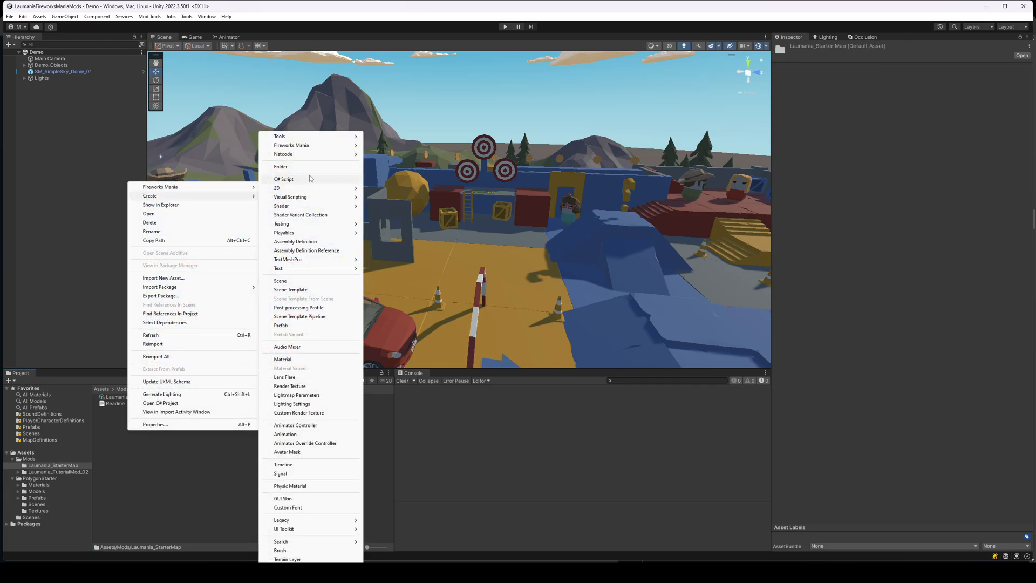
pyautogui.click(297, 281)
pyautogui.write('Laumania')
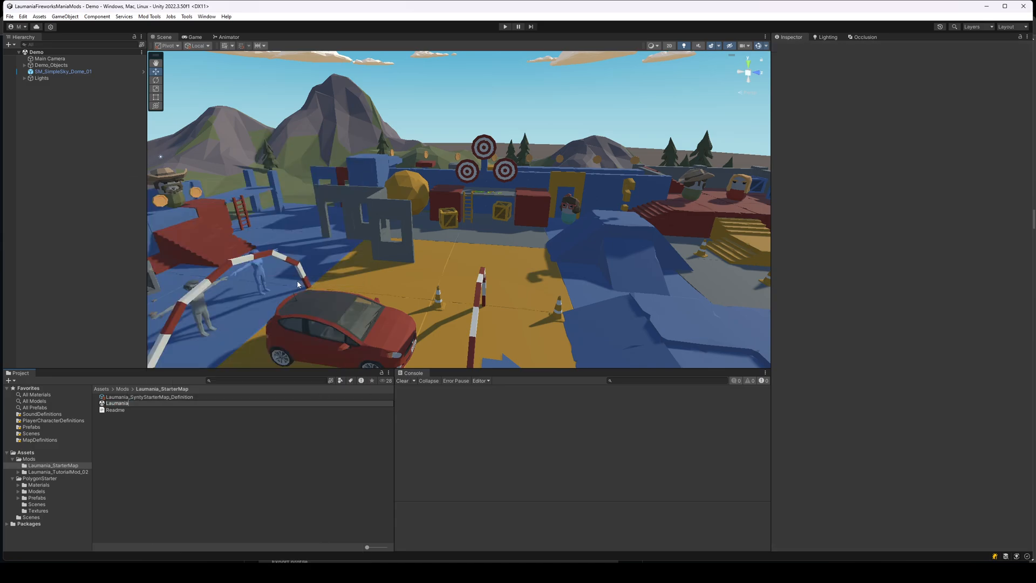
pyautogui.write('_StarterMap')
pyautogui.press('Return')
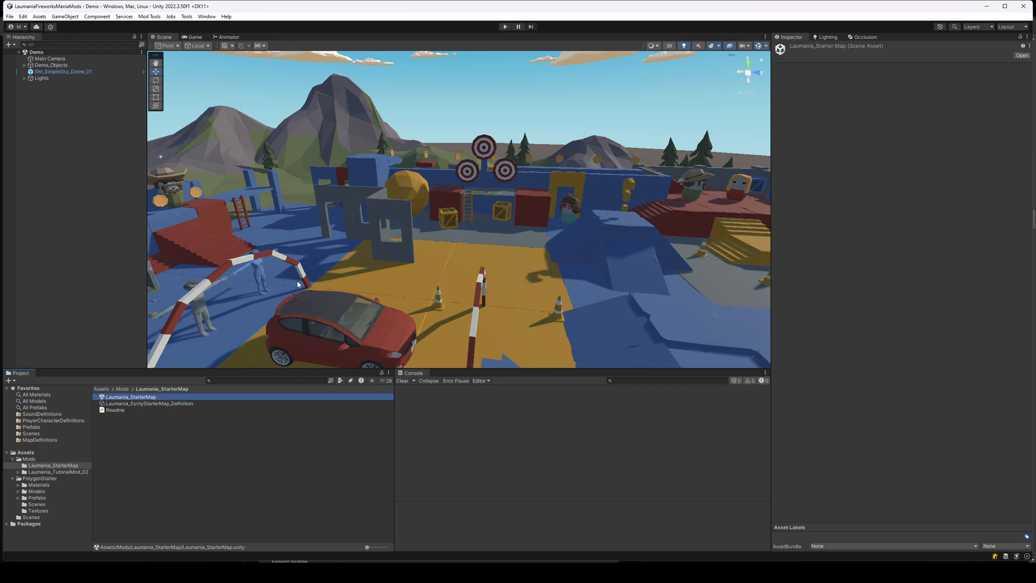
# Open the Laumania_StarterMap scene additively alongside the Demo scene
pyautogui.rightClick(141, 399)
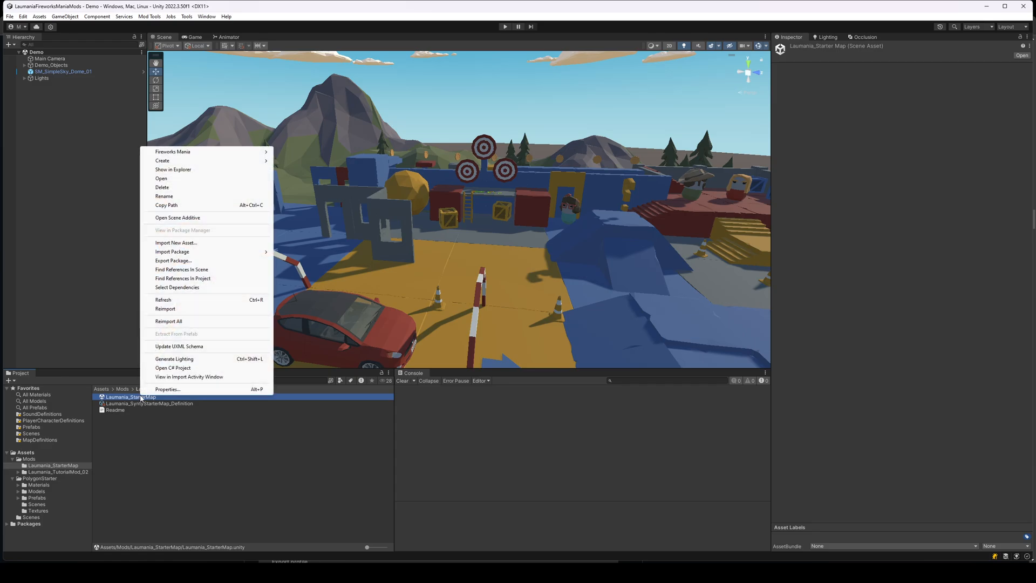
pyautogui.click(184, 217)
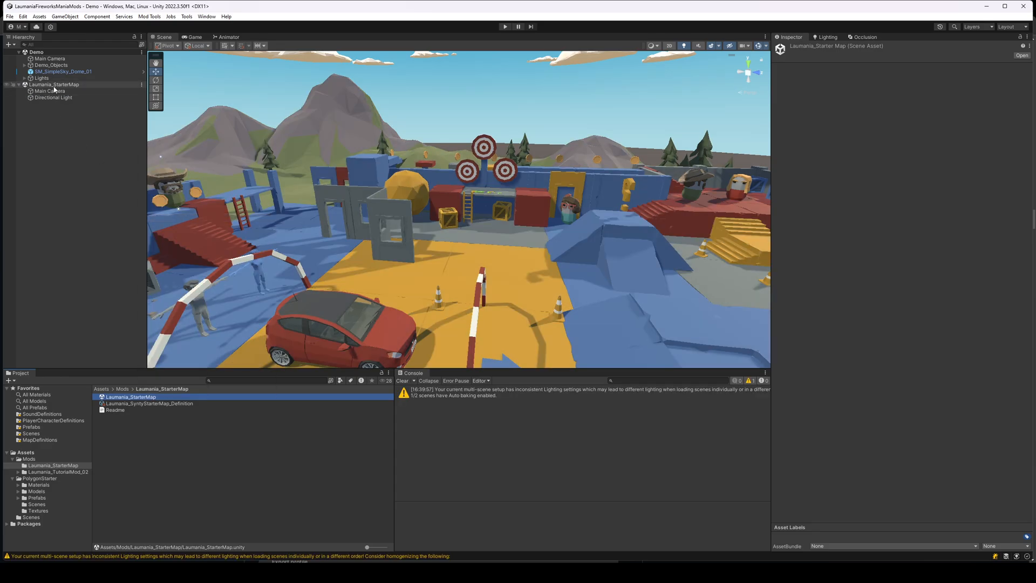
pyautogui.rightClick(135, 399)
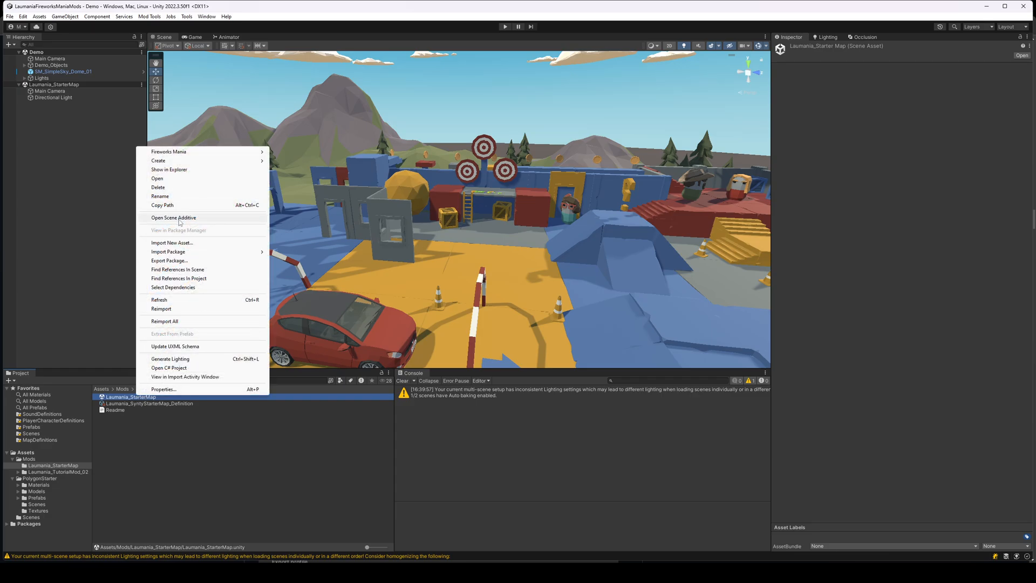
pyautogui.click(114, 232)
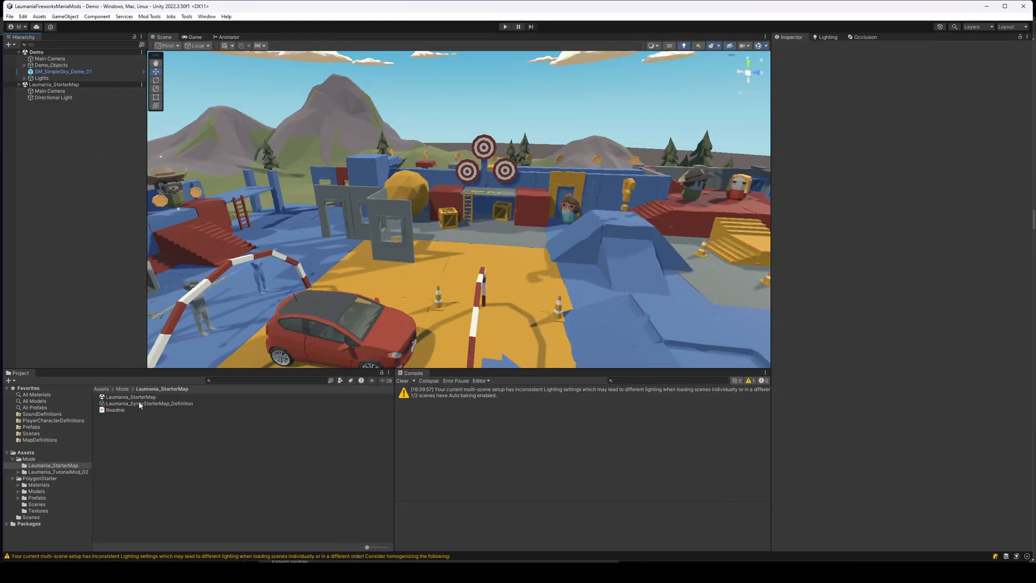
# Copy the new scene's name into the map definition's Scene Name as Laumania_StarterMap
pyautogui.click(142, 397)
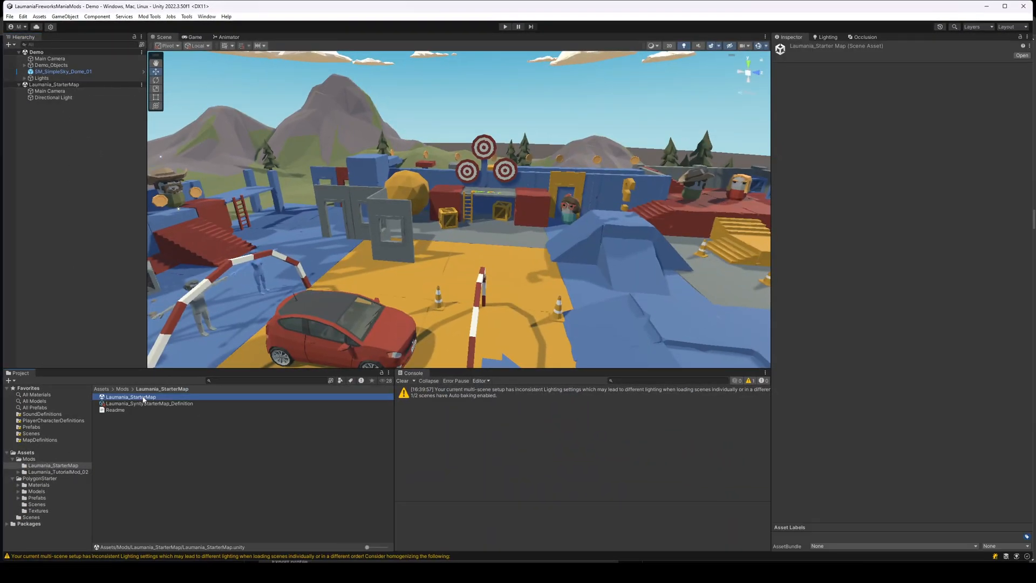
pyautogui.click(143, 396)
pyautogui.hotkey('ctrl', 'c')
pyautogui.click(165, 404)
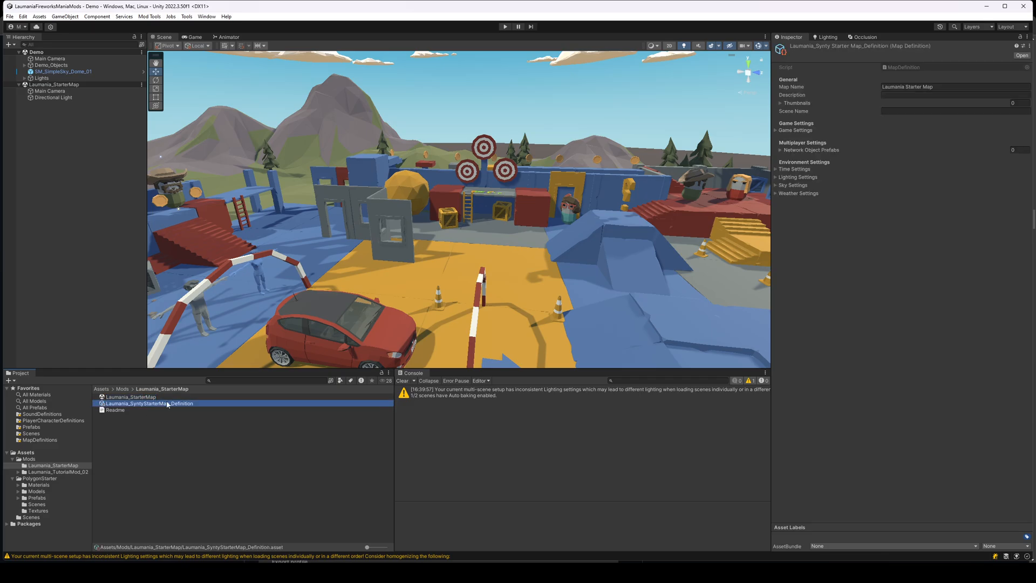
pyautogui.click(892, 111)
pyautogui.hotkey('ctrl', 'v')
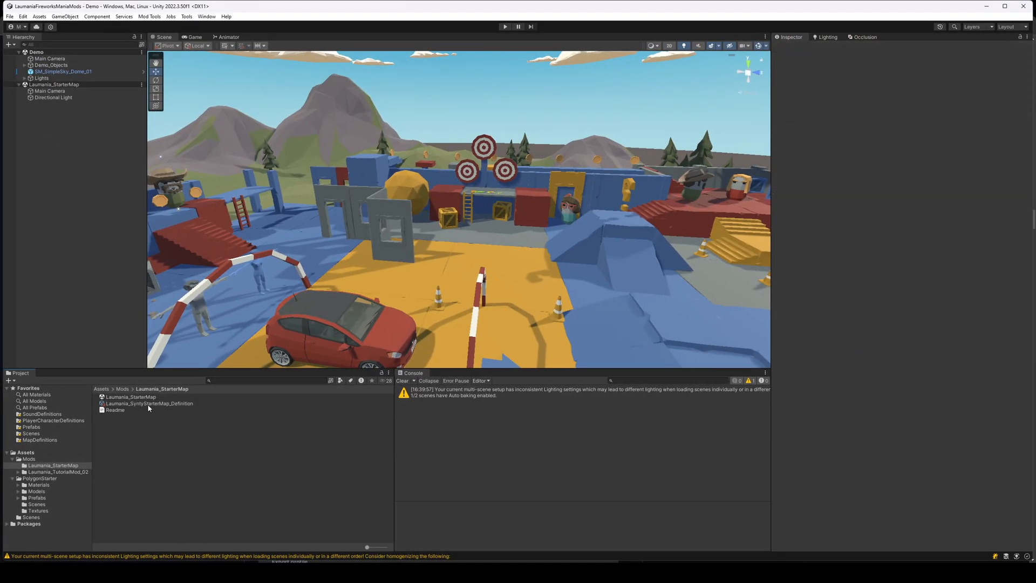
# In the map definition's Time Settings, enable Start Time Of Day and set it to 16
pyautogui.click(147, 403)
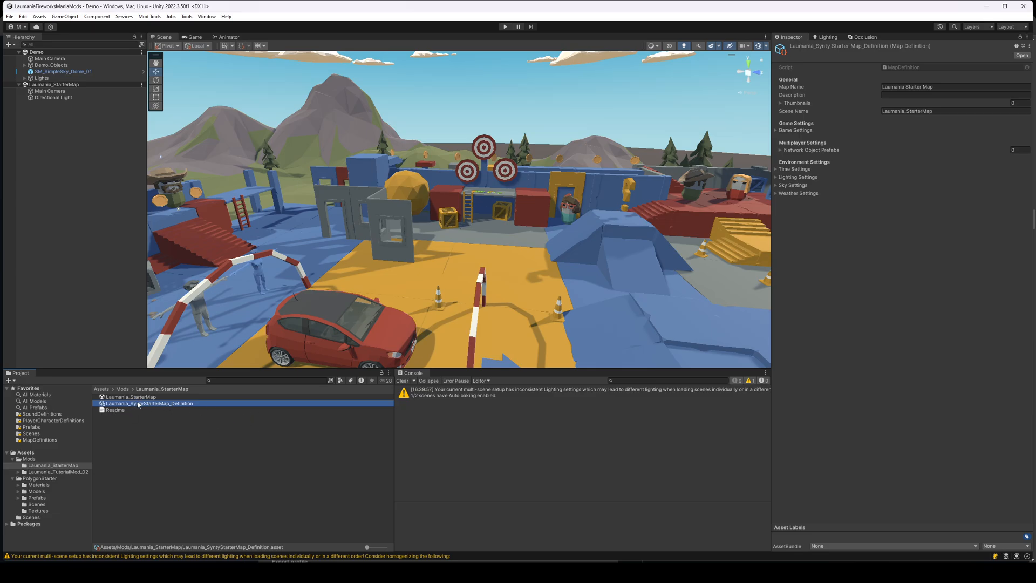
pyautogui.click(777, 169)
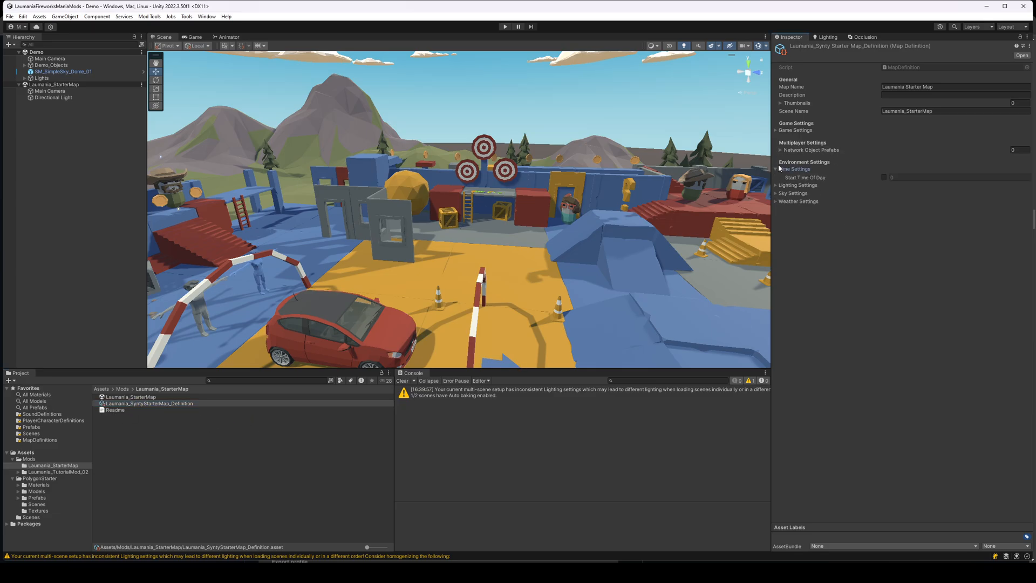
pyautogui.click(885, 177)
pyautogui.moveTo(802, 179)
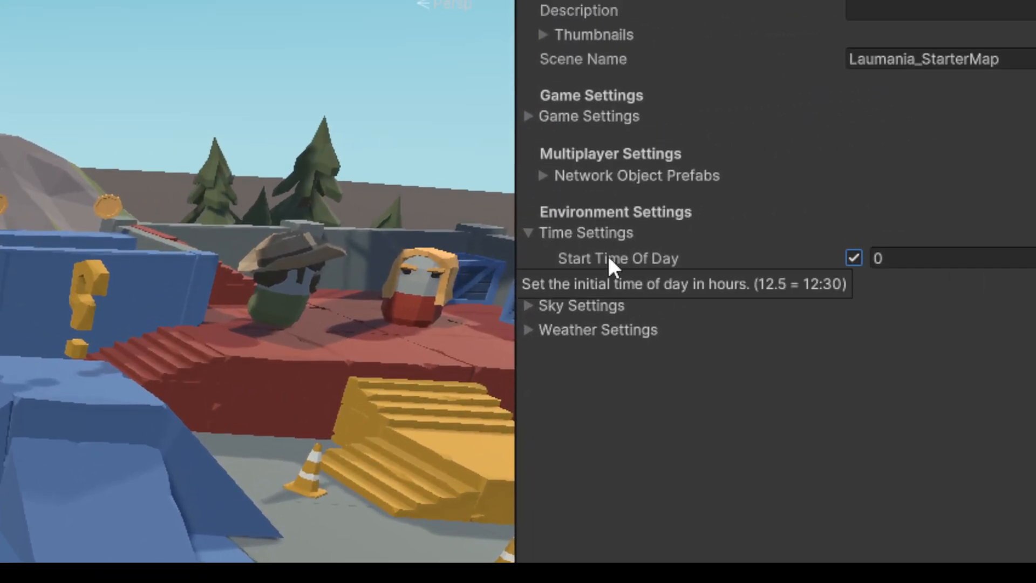
pyautogui.moveTo(640, 264)
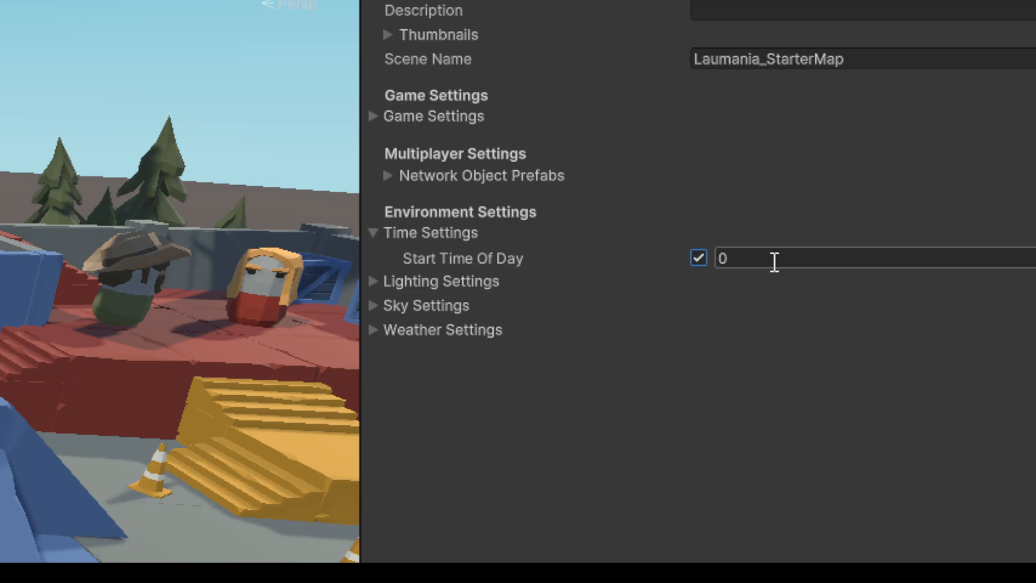
pyautogui.click(929, 259)
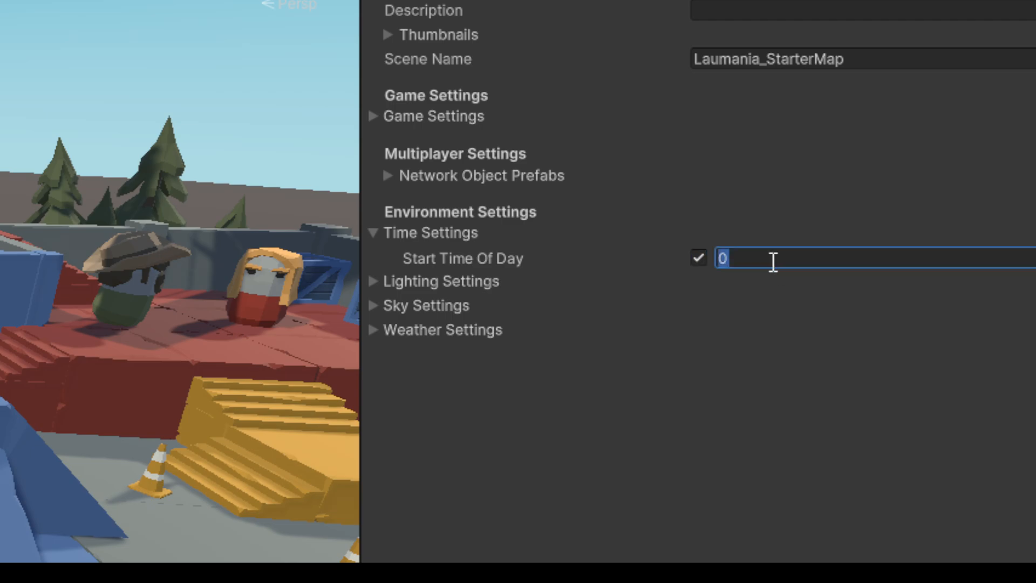
pyautogui.write('16')
pyautogui.press('Return')
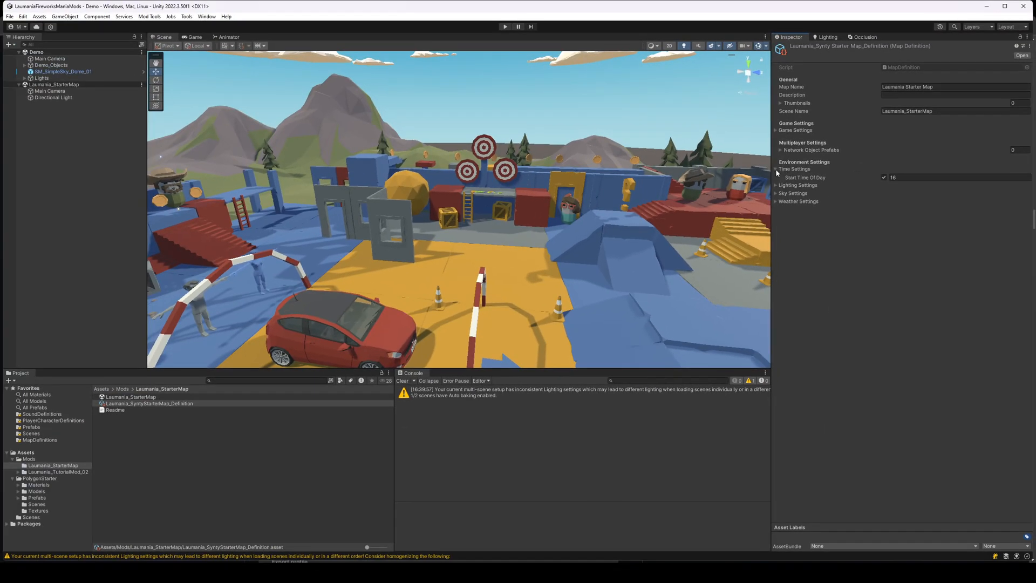
pyautogui.click(775, 168)
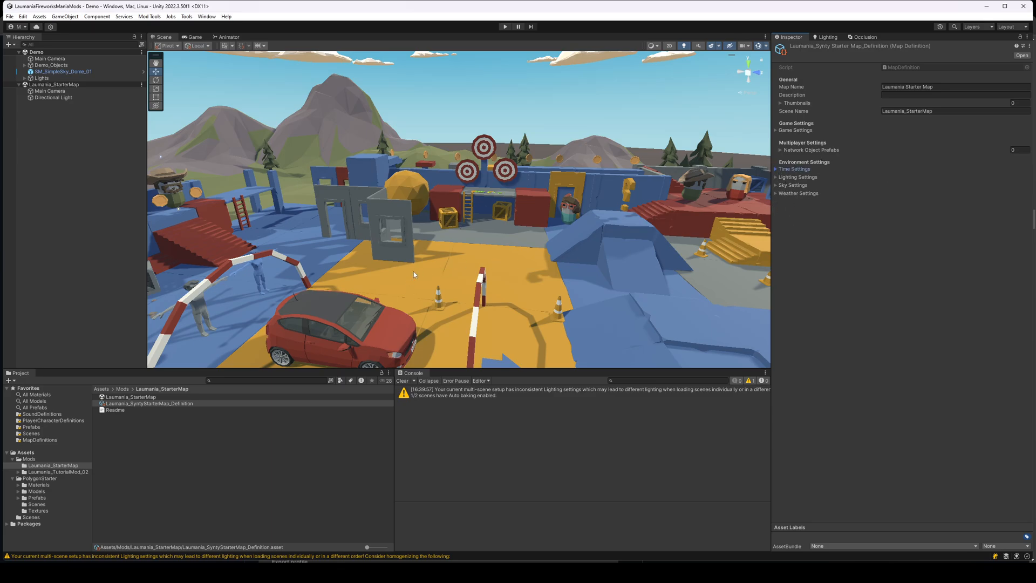
pyautogui.click(160, 435)
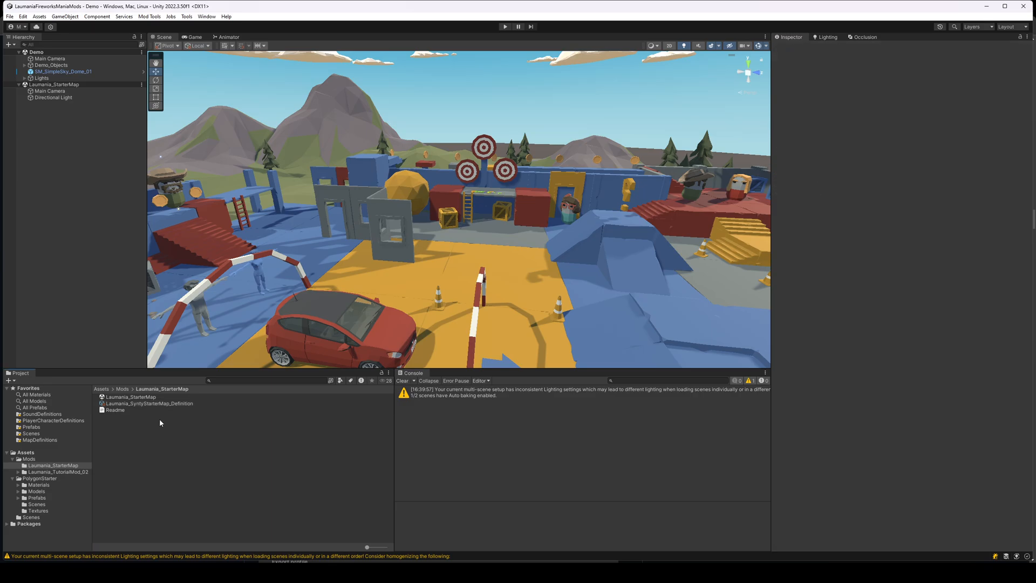
pyautogui.click(160, 404)
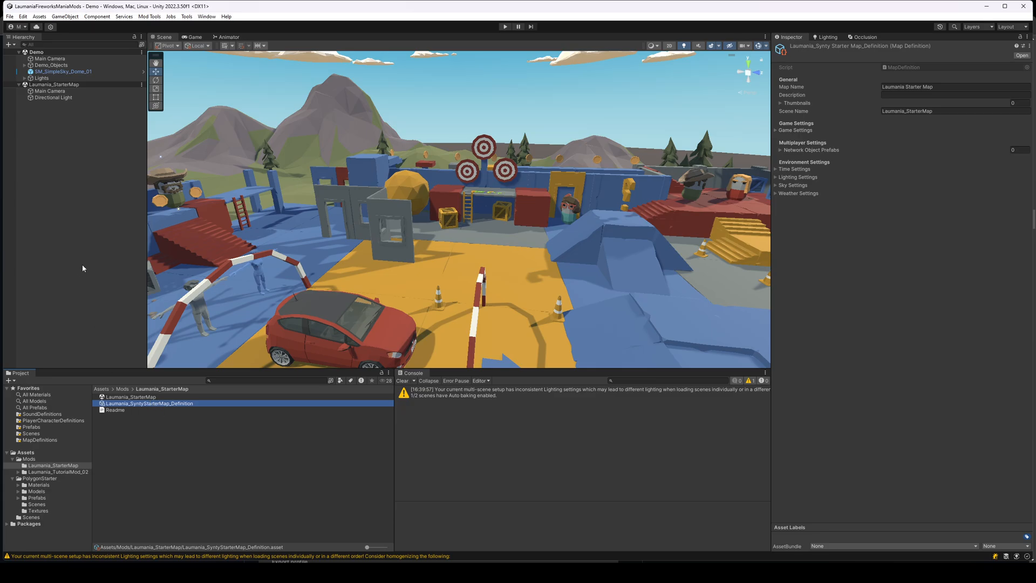
pyautogui.click(86, 140)
# Delete the default Main Camera and Directional Light from the Laumania_StarterMap scene and save the scene
pyautogui.click(60, 85)
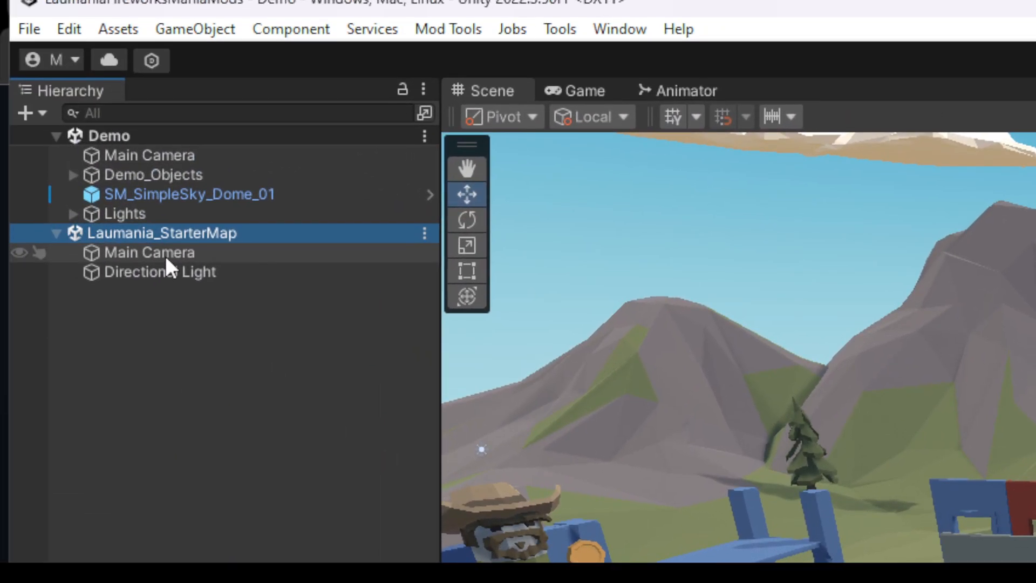
pyautogui.click(170, 255)
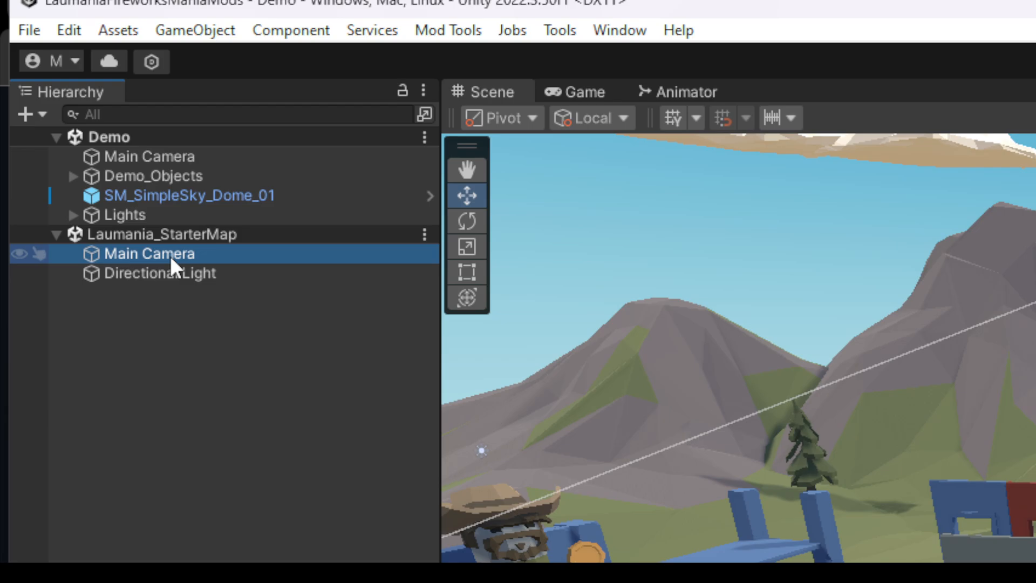
pyautogui.press('Delete')
pyautogui.click(169, 254)
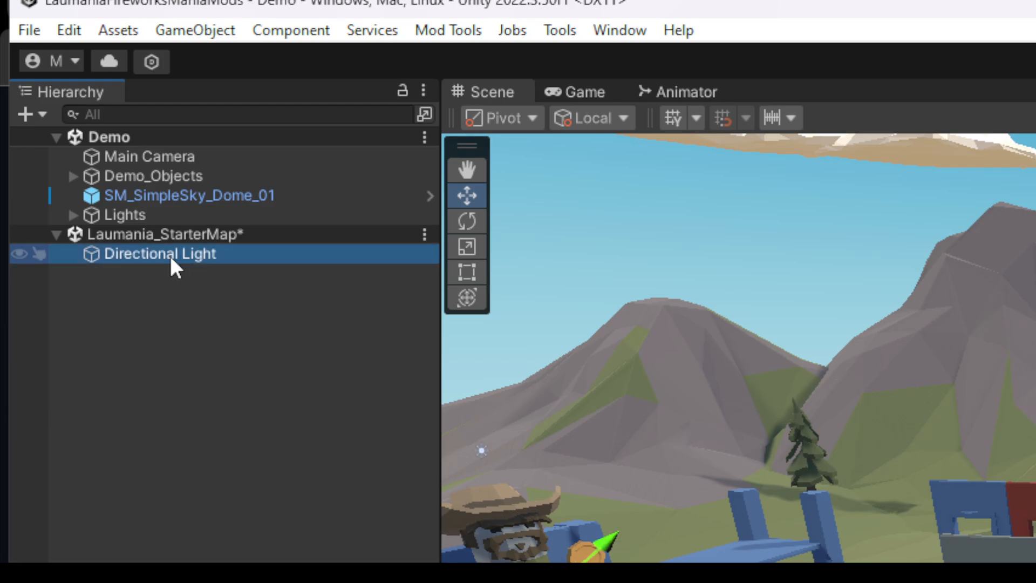
pyautogui.press('Delete')
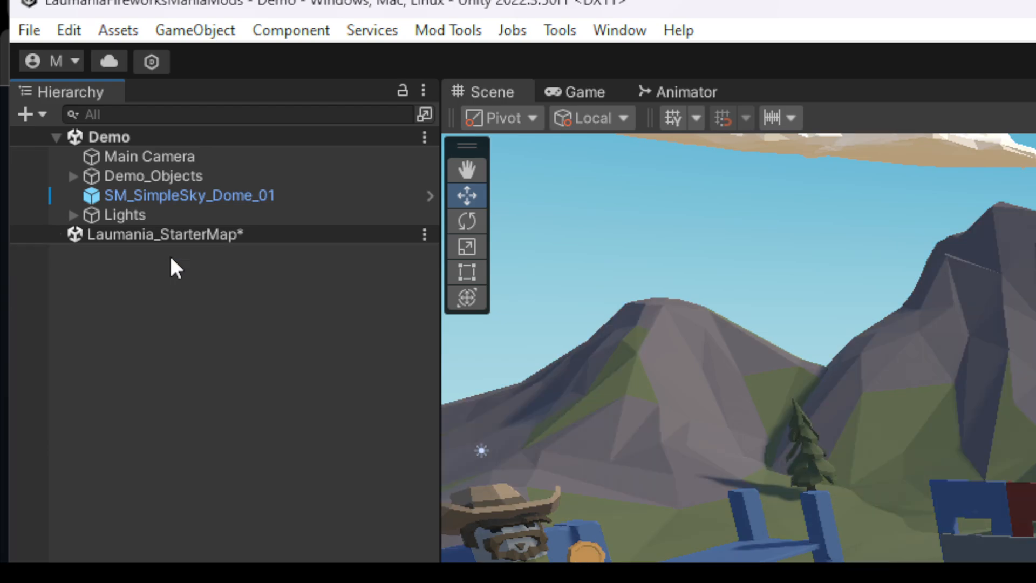
pyautogui.hotkey('ctrl', 's')
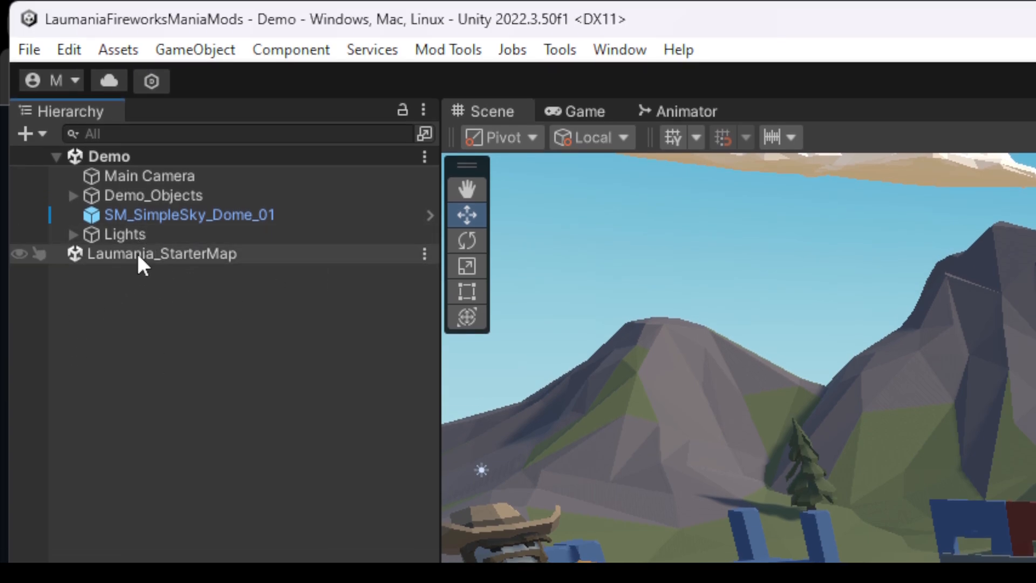
# Copy Main Camera, Demo_Objects, SM_SimpleSky_Dome_01 and Lights from the Demo scene into the Laumania_StarterMap scene
pyautogui.click(21, 156)
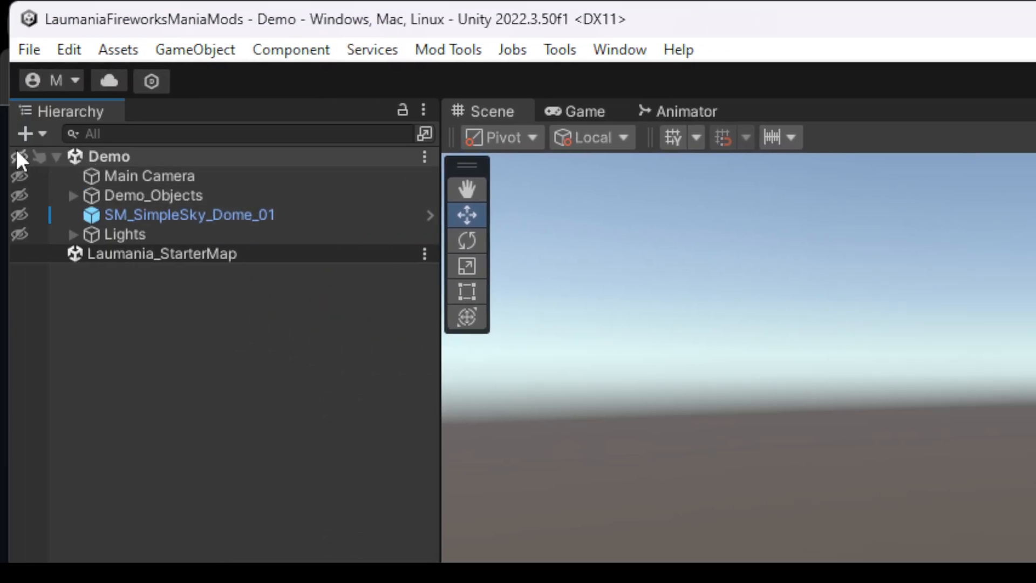
pyautogui.click(18, 157)
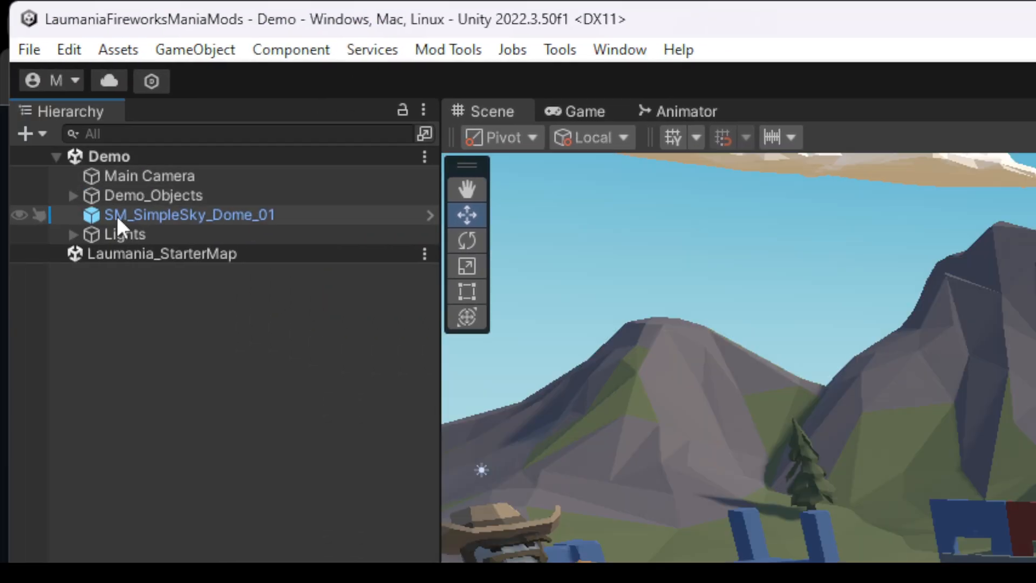
pyautogui.click(196, 175)
pyautogui.keyDown('shift'); pyautogui.click(171, 229); pyautogui.keyUp('shift')
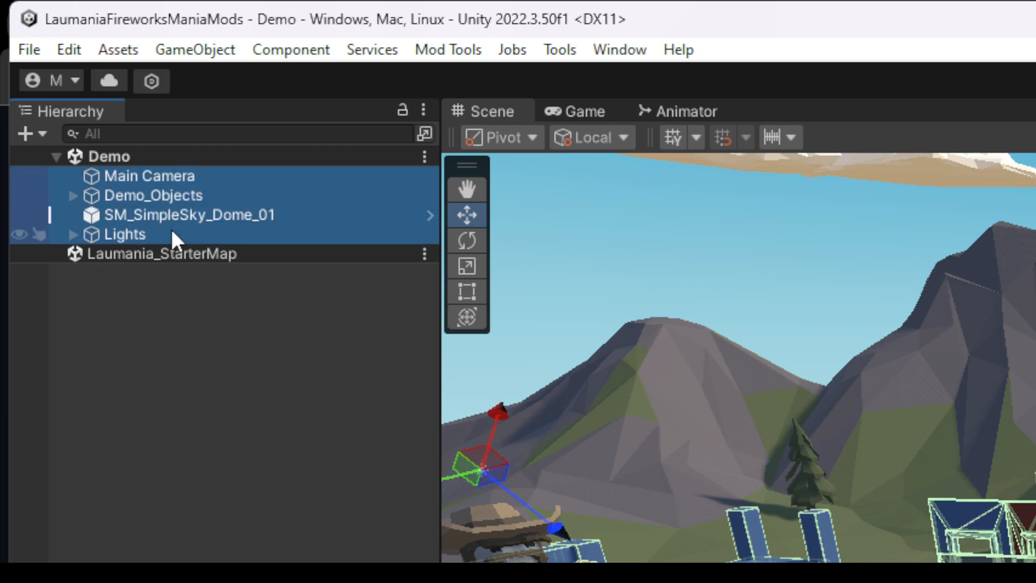
pyautogui.hotkey('ctrl', 'c')
pyautogui.click(191, 255)
pyautogui.hotkey('ctrl', 'v')
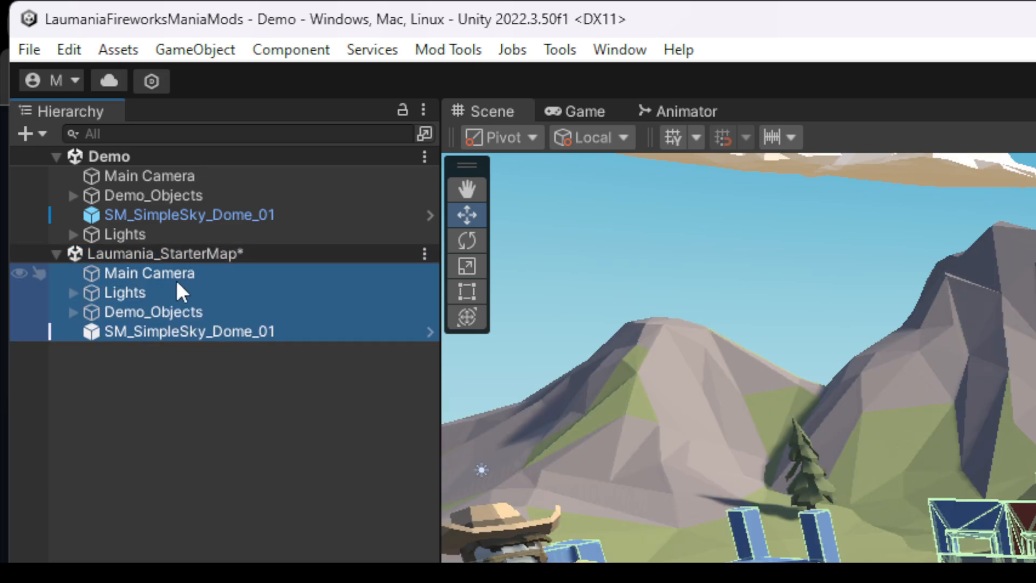
# Remove the Demo scene from the hierarchy and save the Laumania_StarterMap scene
pyautogui.rightClick(143, 156)
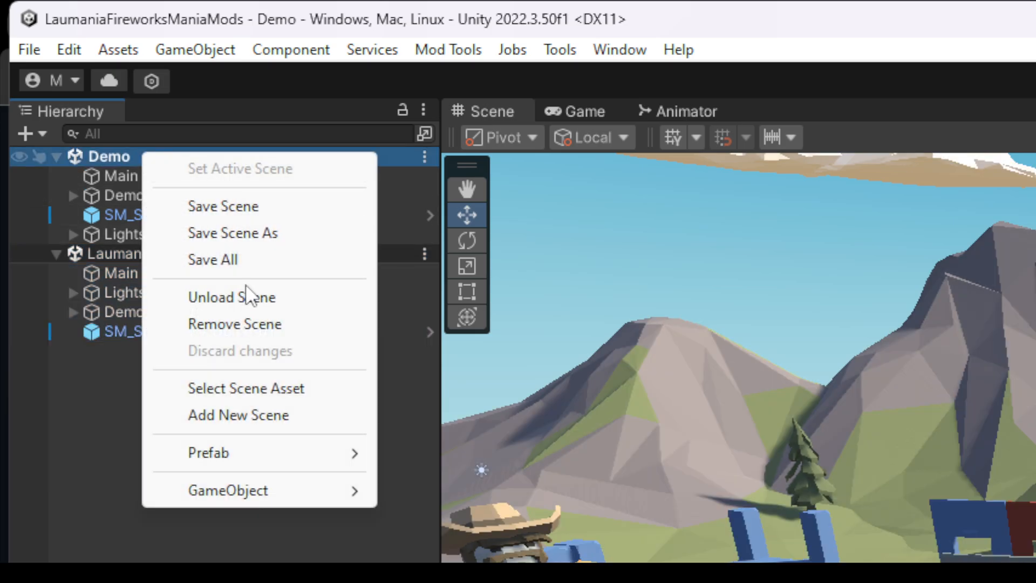
pyautogui.click(251, 321)
pyautogui.click(213, 155)
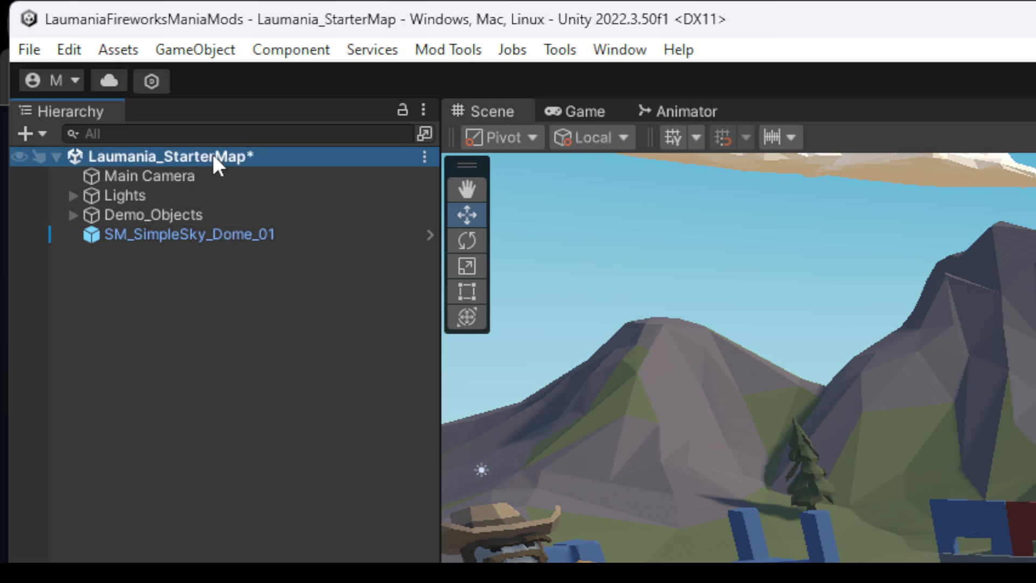
pyautogui.hotkey('ctrl', 's')
# Delete the copied Main Camera from the Laumania_StarterMap scene
pyautogui.moveTo(883, 354); pyautogui.dragTo(758, 329, button='right')
pyautogui.press('s')
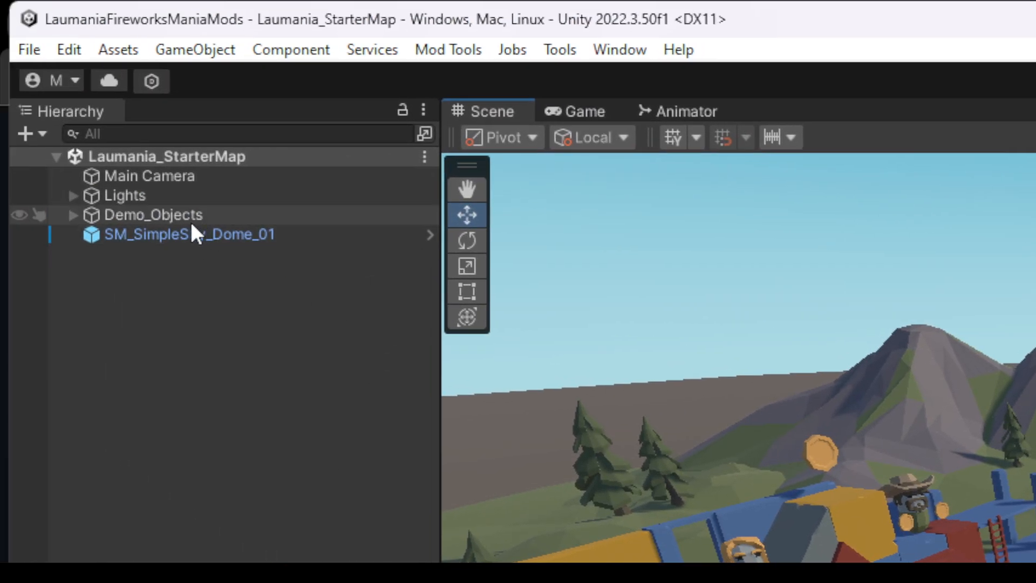
pyautogui.click(164, 174)
pyautogui.press('Delete')
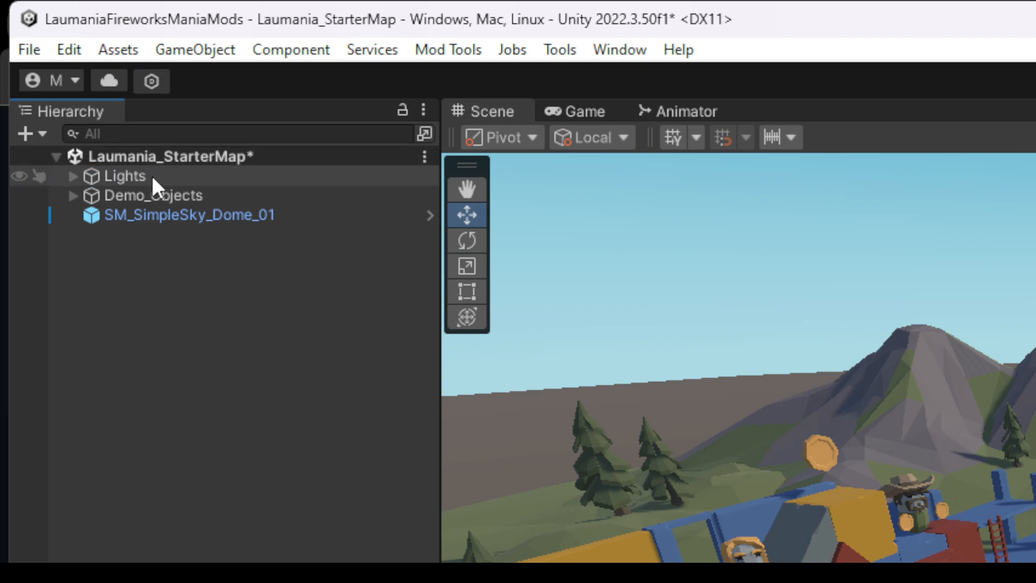
# Check the two directional lights under Lights and delete the whole Lights object from the scene
pyautogui.click(126, 176)
pyautogui.click(73, 176)
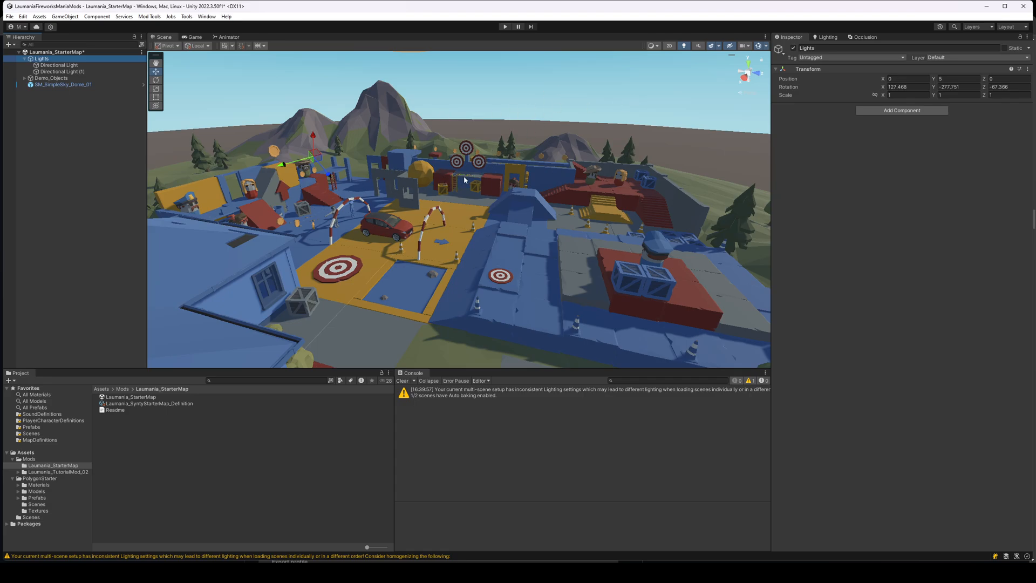
pyautogui.click(77, 65)
pyautogui.click(75, 72)
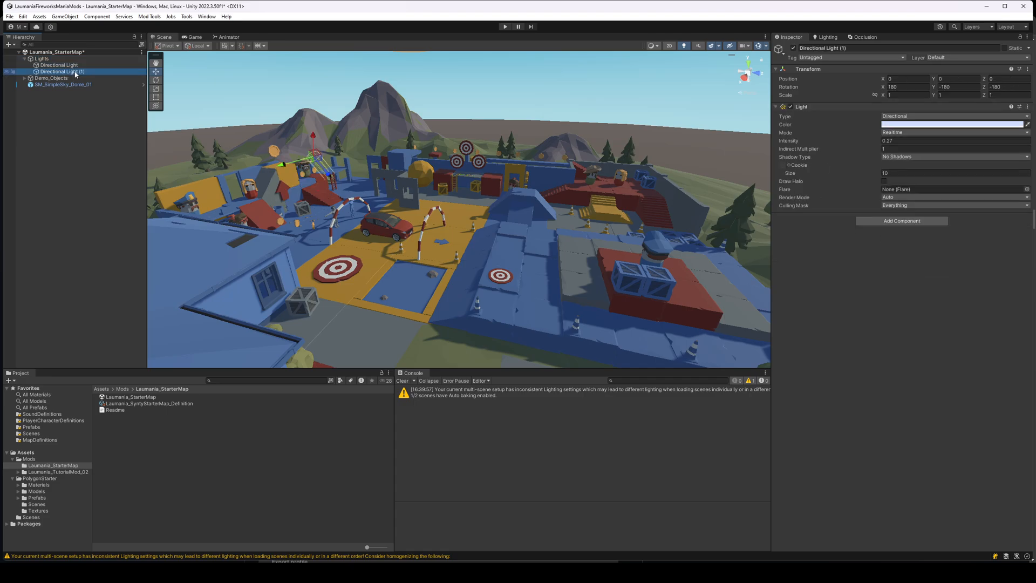
pyautogui.click(74, 66)
pyautogui.click(76, 72)
pyautogui.keyDown('shift'); pyautogui.click(75, 66); pyautogui.keyUp('shift')
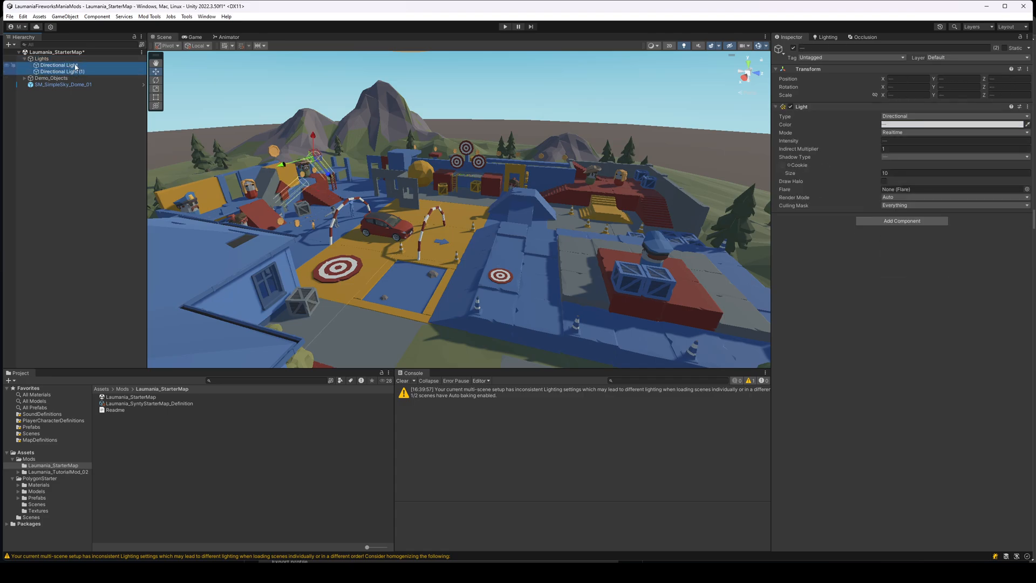
pyautogui.click(59, 59)
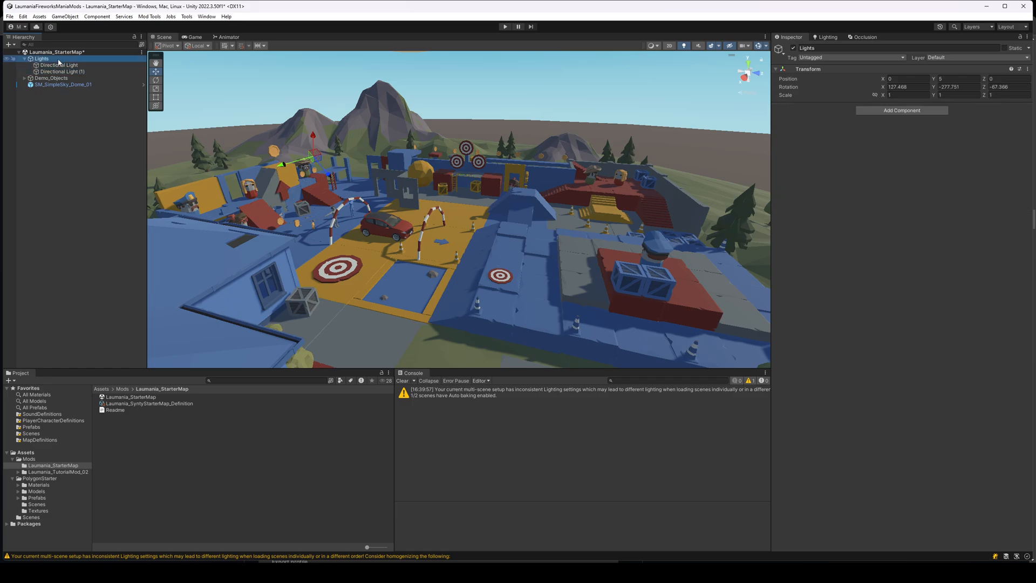
pyautogui.press('Delete')
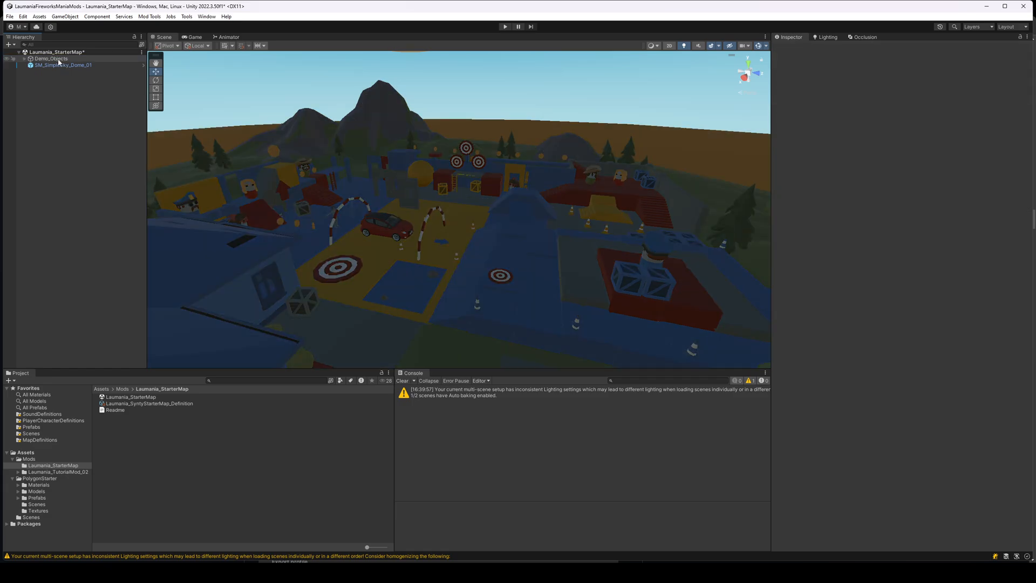
# Look over the map without its lights and save the Laumania_StarterMap scene
pyautogui.moveTo(457, 203); pyautogui.dragTo(344, 157, button='right')
pyautogui.press('w')
pyautogui.press('s')
pyautogui.press('w')
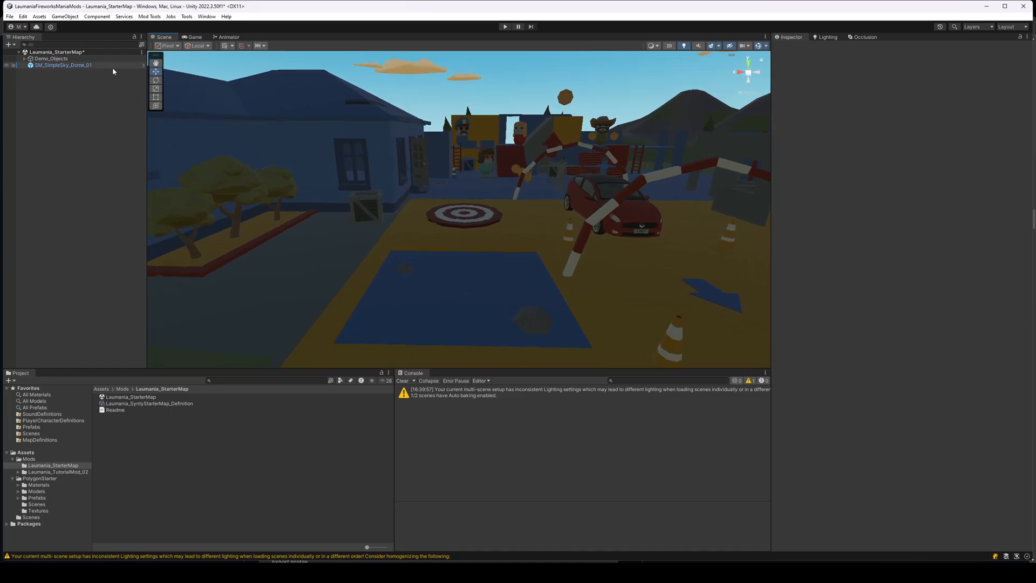
pyautogui.click(73, 53)
pyautogui.hotkey('ctrl', 's')
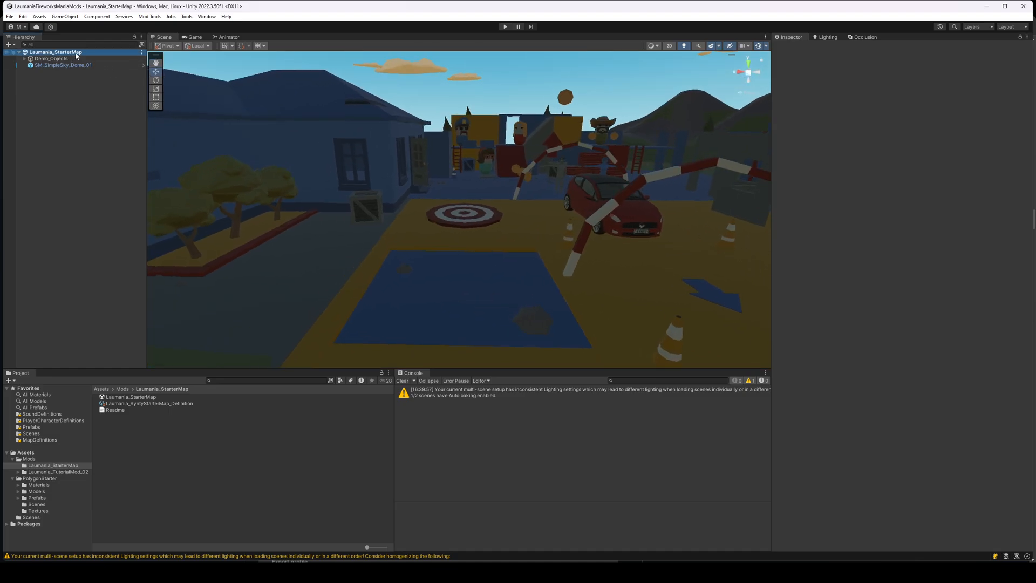
# Add a Spot Light to the Laumania_StarterMap scene
pyautogui.rightClick(76, 54)
pyautogui.moveTo(108, 165)
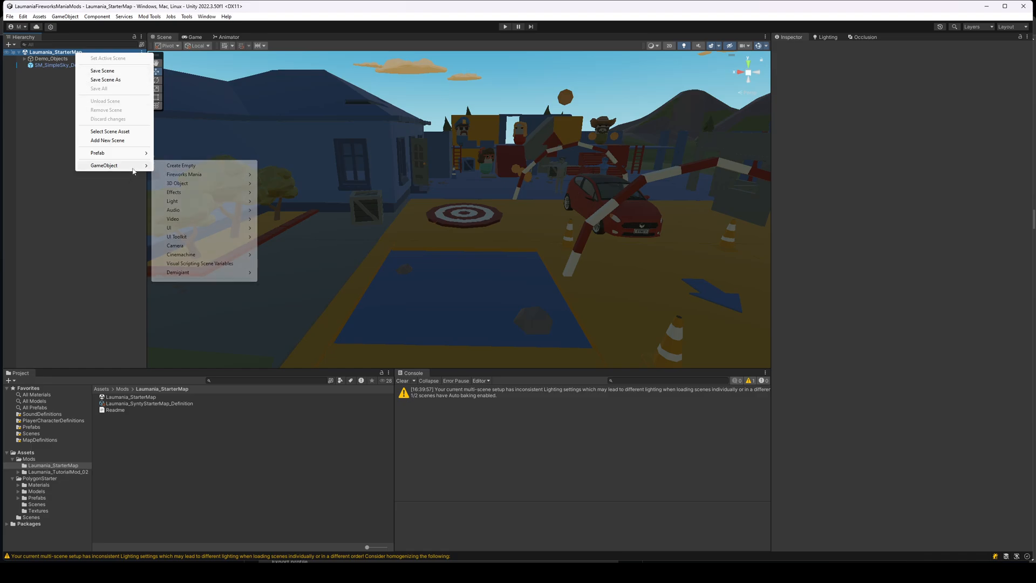
pyautogui.moveTo(189, 202)
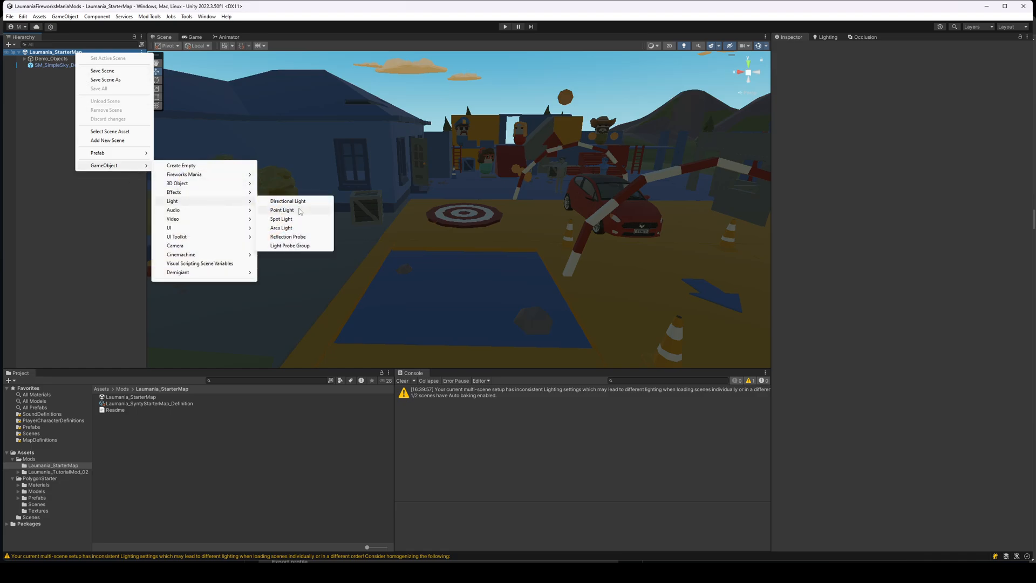
pyautogui.click(286, 219)
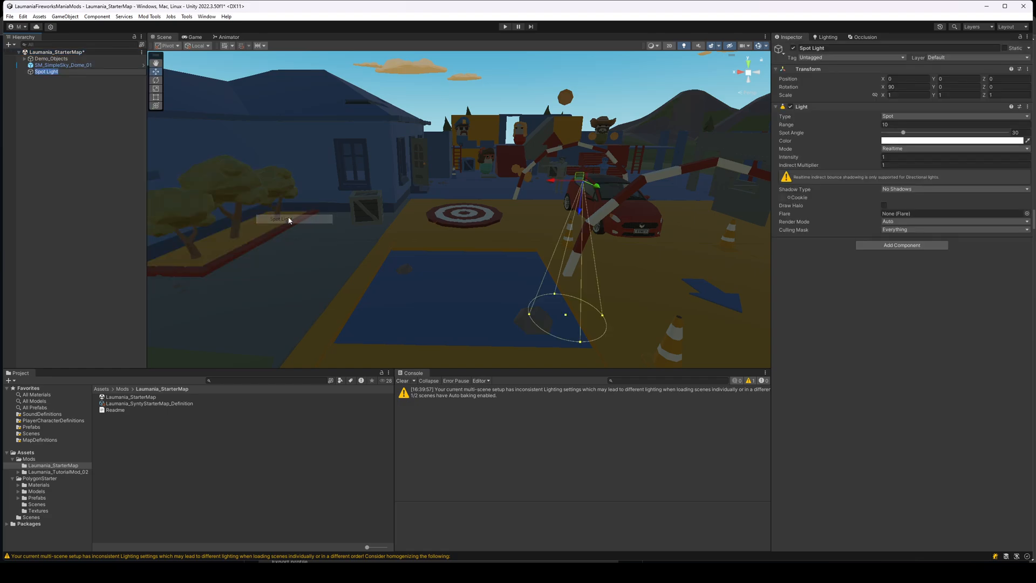
# Move the spot light across the map toward the blue house, to about X 17.34 and Z 9.1
pyautogui.moveTo(556, 181); pyautogui.dragTo(282, 140)
pyautogui.press('w')
pyautogui.moveTo(367, 178); pyautogui.dragTo(397, 195, button='right')
pyautogui.press('s')
pyautogui.moveTo(369, 136); pyautogui.dragTo(406, 156)
pyautogui.press('w')
pyautogui.moveTo(424, 185); pyautogui.dragTo(473, 202, button='right')
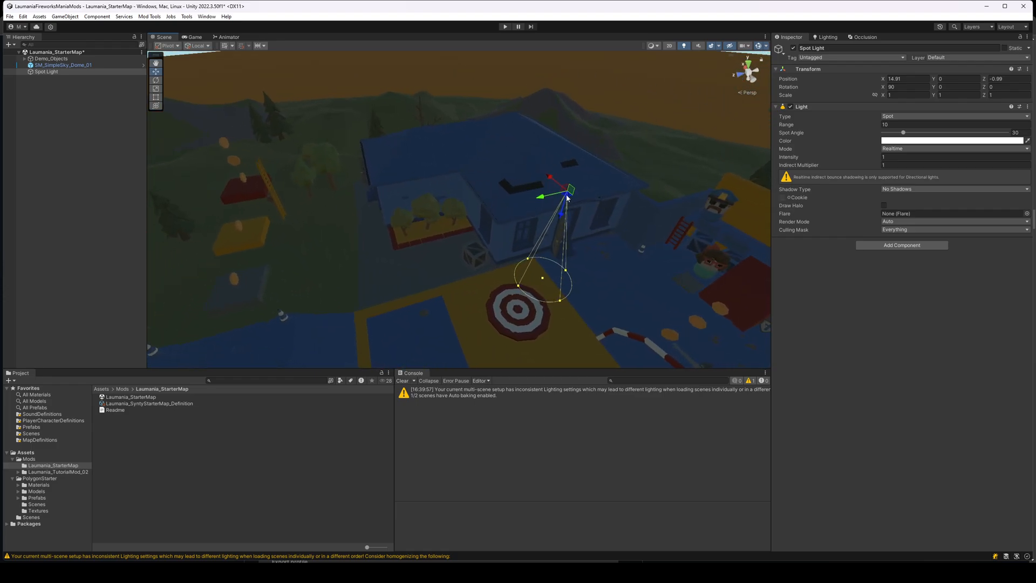
pyautogui.moveTo(574, 196); pyautogui.dragTo(436, 210)
# From the top view, place the spot light over the tree bed beside the house, at about X 14.03 and Z 9.47
pyautogui.click(746, 64)
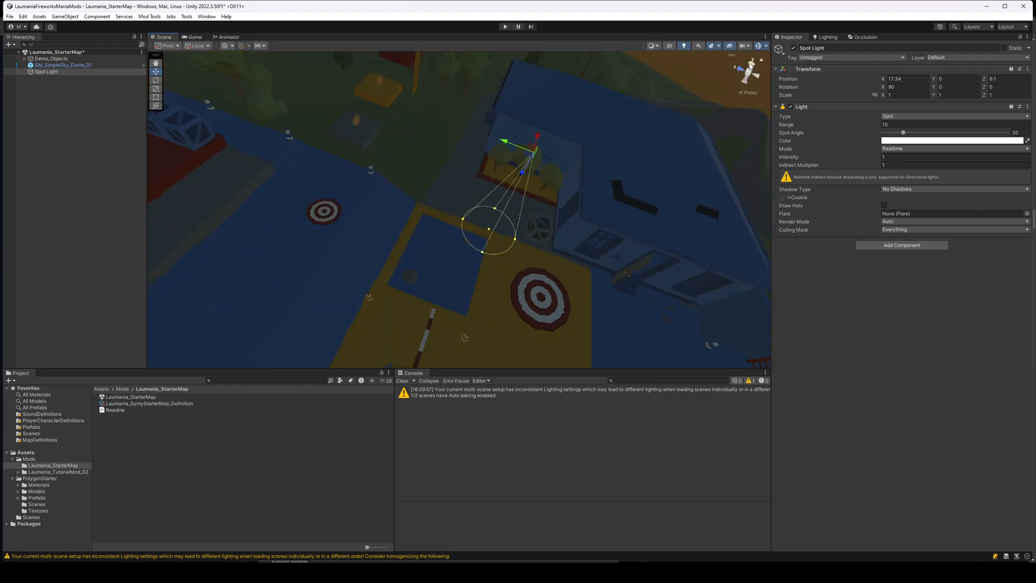
pyautogui.click(743, 92)
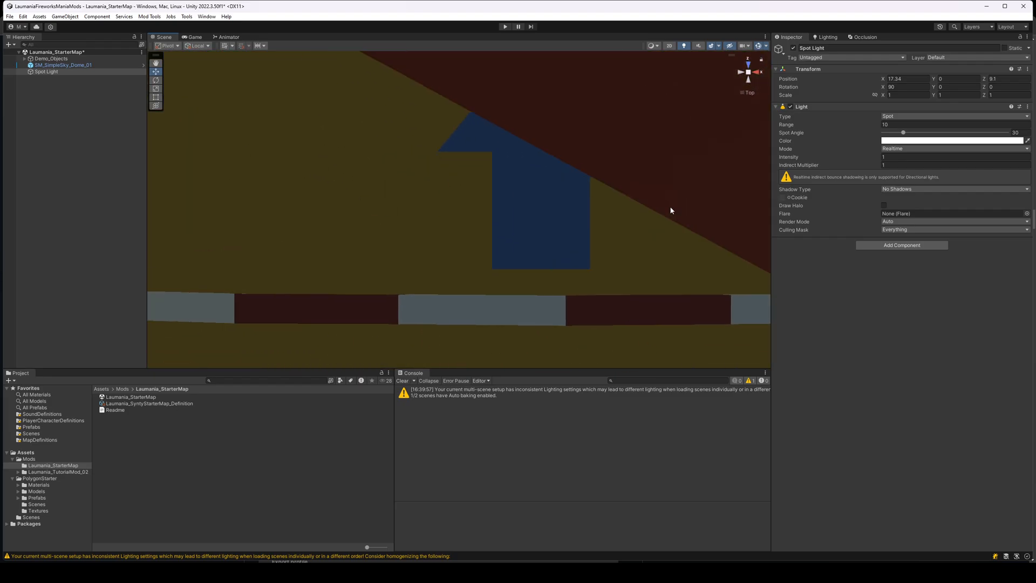
pyautogui.scroll(-20, 670, 209)
pyautogui.scroll(-5, 664, 213)
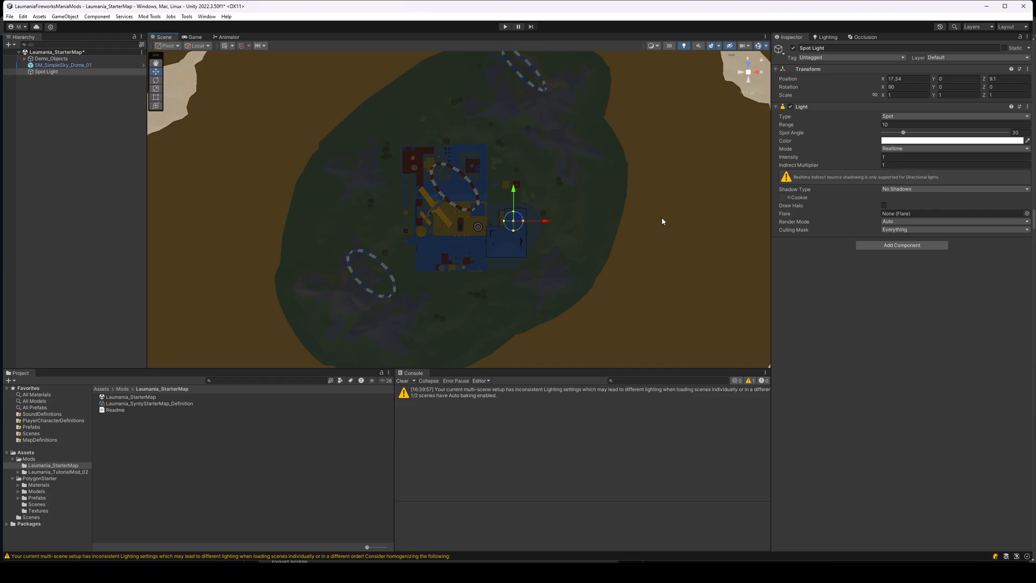
pyautogui.scroll(15, 662, 217)
pyautogui.moveTo(641, 246); pyautogui.dragTo(600, 243)
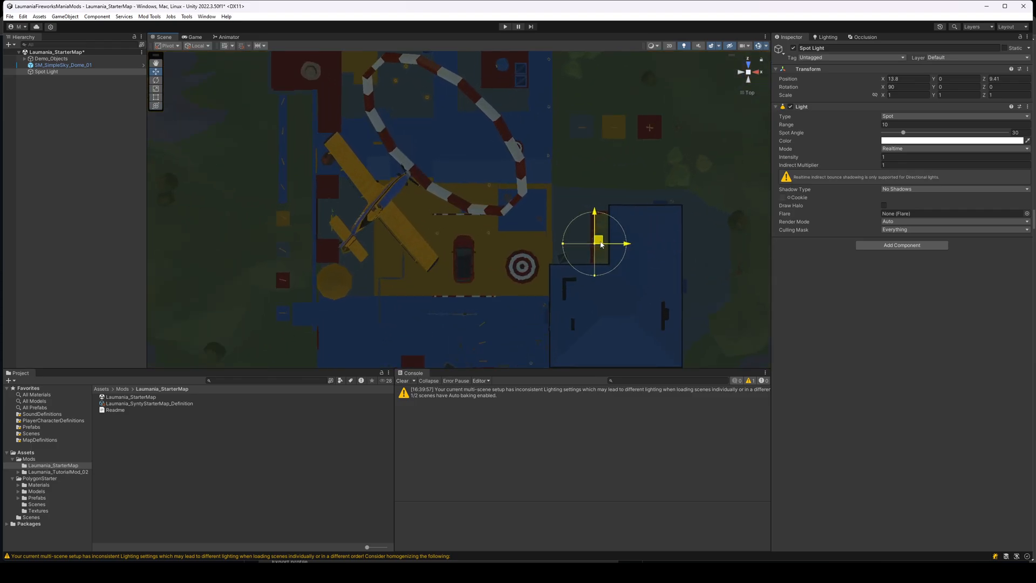
# From a side view, raise the spot light above the ground to about Y 8.55
pyautogui.moveTo(749, 66); pyautogui.dragTo(743, 77)
pyautogui.click(742, 76)
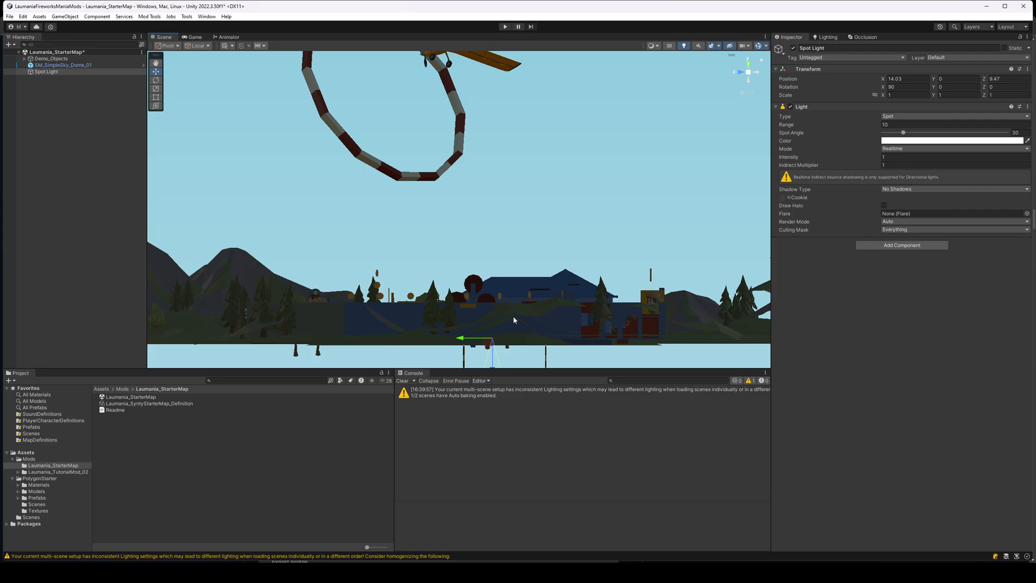
pyautogui.moveTo(495, 368); pyautogui.dragTo(494, 268)
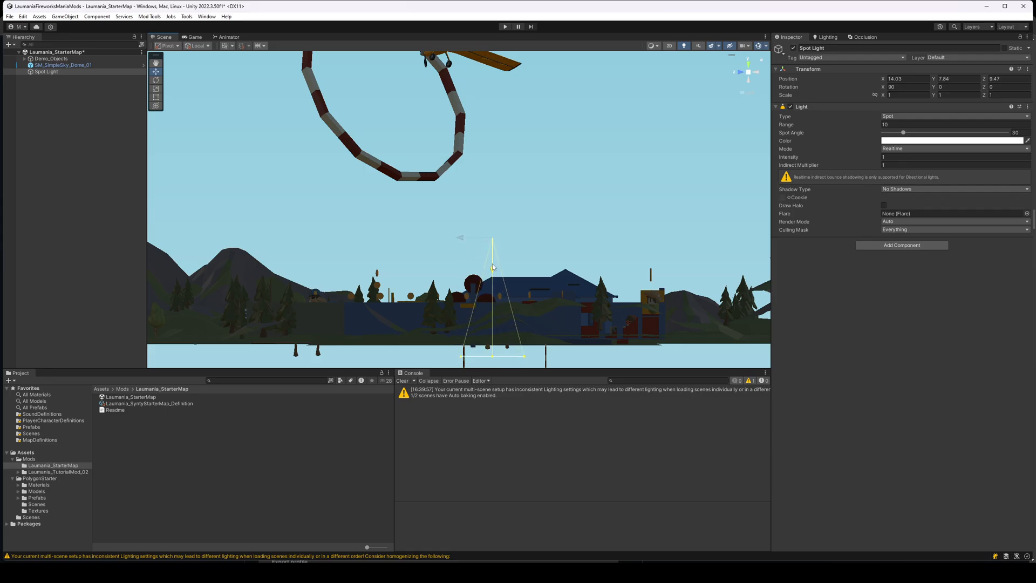
pyautogui.click(744, 92)
# Set the spot light's intensity to 2.72 and widen its spot angle to about 70.7
pyautogui.press('w')
pyautogui.moveTo(592, 188); pyautogui.dragTo(697, 236, button='right')
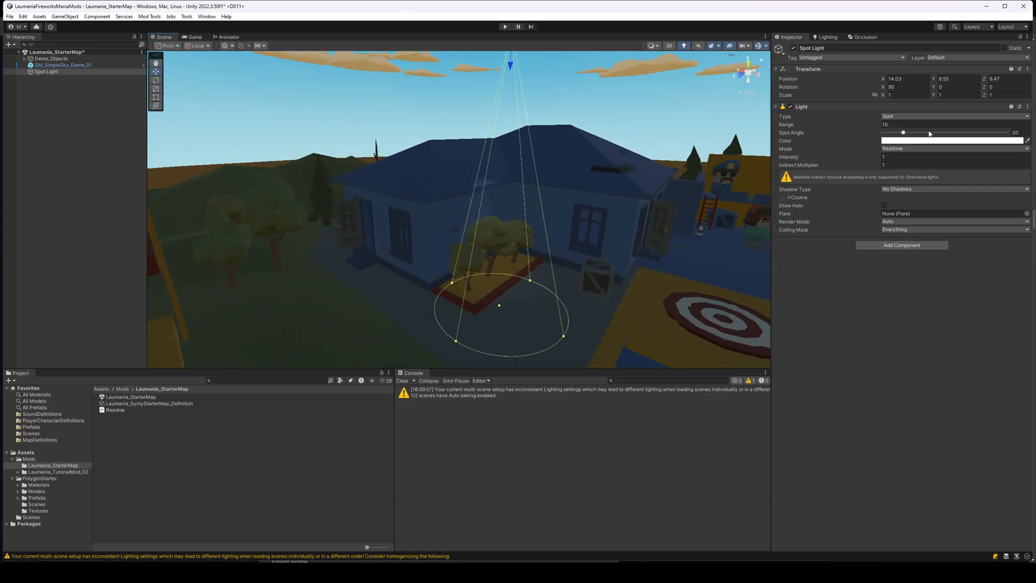
pyautogui.moveTo(877, 158); pyautogui.dragTo(933, 133)
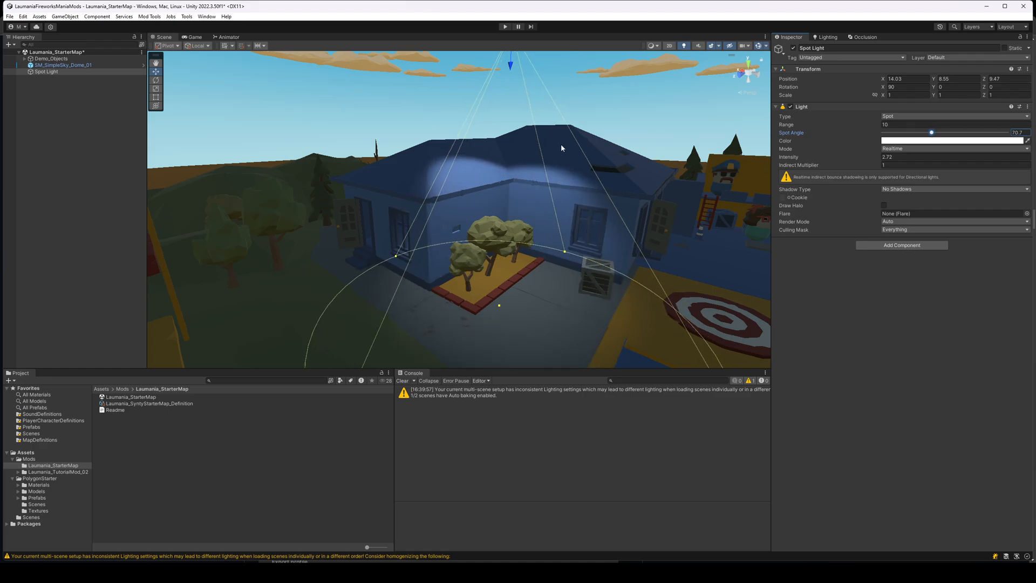
# Save the scene with the new spot light and look over the lit house area
pyautogui.moveTo(573, 148); pyautogui.dragTo(597, 124, button='right')
pyautogui.press('w')
pyautogui.click(597, 124)
pyautogui.hotkey('ctrl', 's')
pyautogui.press('s')
pyautogui.moveTo(539, 108); pyautogui.dragTo(502, 155, button='right')
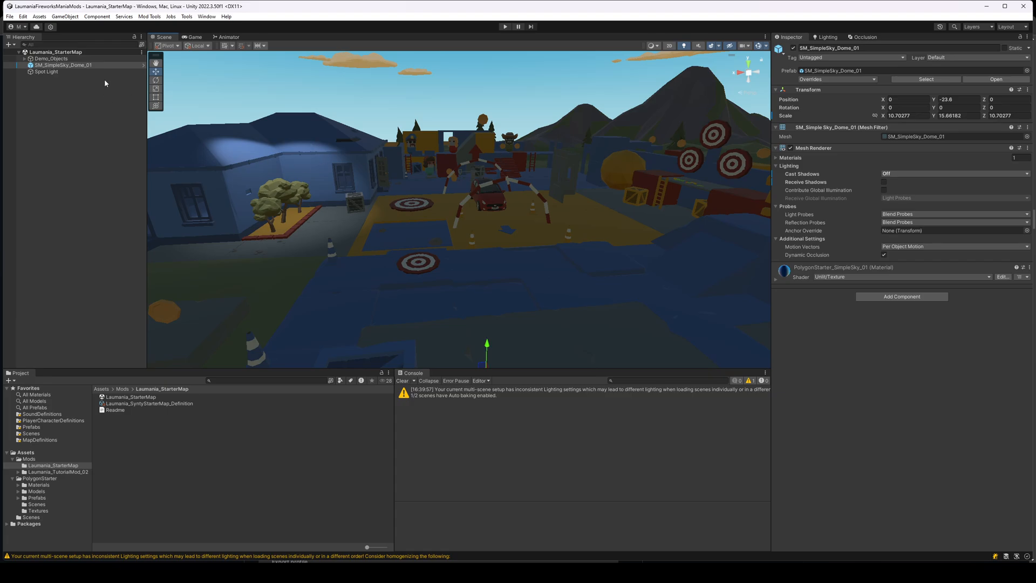
# Toggle the SM_SimpleSky_Dome_01 object off and on several times to compare the sky with and without it
pyautogui.click(54, 65)
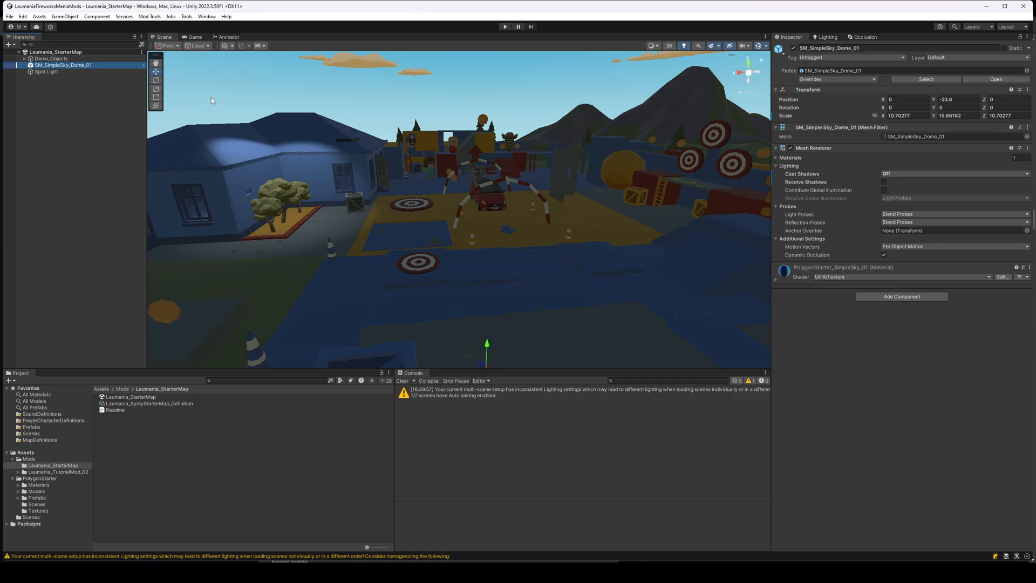
pyautogui.press('s')
pyautogui.moveTo(415, 166); pyautogui.dragTo(353, 93, button='right')
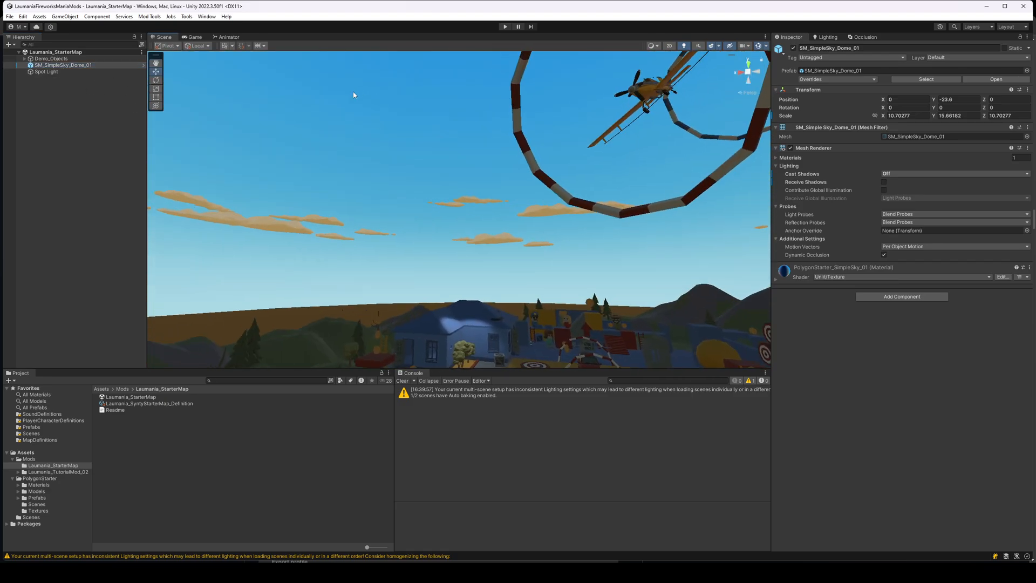
pyautogui.hotkey('alt', 'shift', 'a')
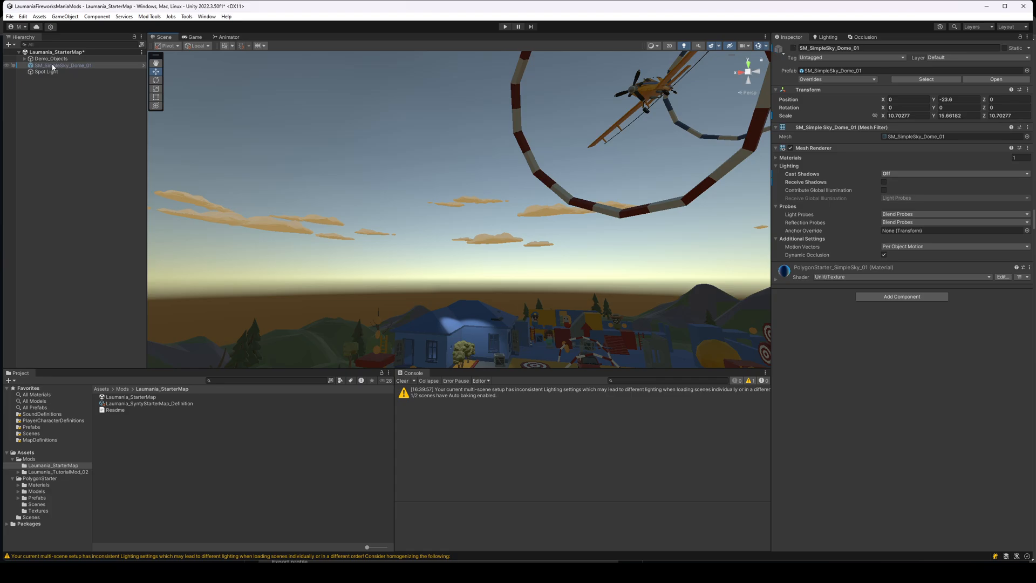
pyautogui.hotkey('alt', 'shift', 'a')
pyautogui.hotkey('alt', 'shift', 'a')
pyautogui.hotkey('alt', 'shift', 'a')
pyautogui.hotkey('alt', 'shift', 'a')
pyautogui.hotkey('alt', 'shift', 'a')
# Examine the sky dome from outside, delete SM_SimpleSky_Dome_01 from the scene and save the scene
pyautogui.press('s')
pyautogui.moveTo(326, 176); pyautogui.dragTo(471, 241, button='right')
pyautogui.press('f')
pyautogui.scroll(-5, 413, 245)
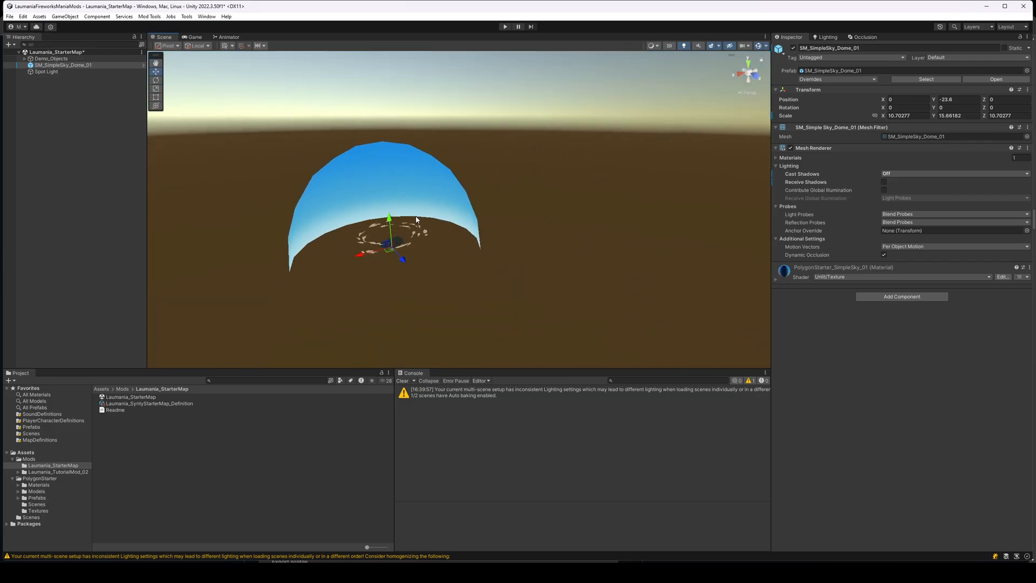
pyautogui.press('f')
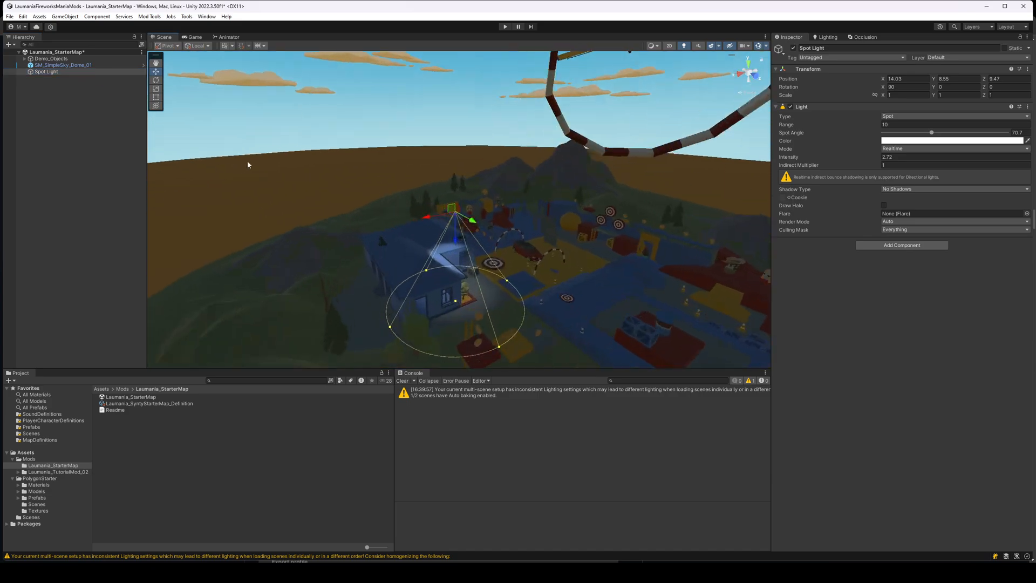
pyautogui.moveTo(248, 164); pyautogui.dragTo(286, 162, button='middle')
pyautogui.click(45, 67)
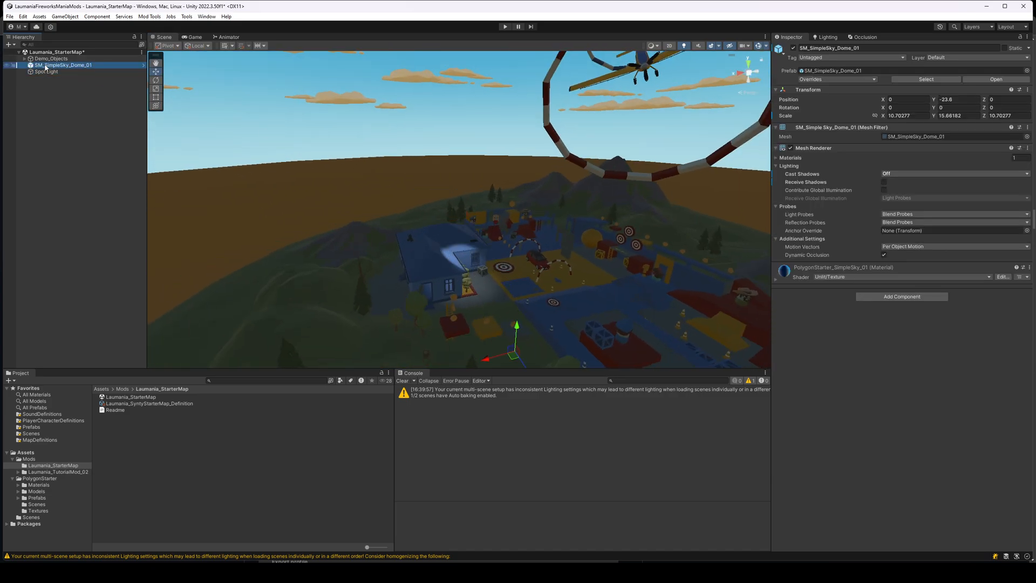
pyautogui.press('Delete')
pyautogui.hotkey('ctrl', 's')
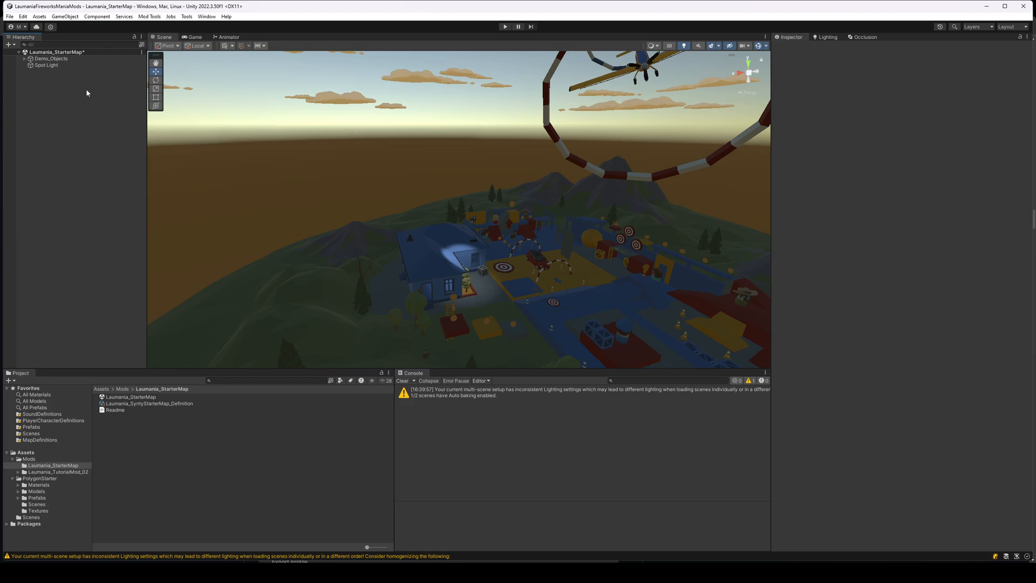
# Add a Fireworks Mania Player Spawn Location Prefab to the scene and select it
pyautogui.keyDown('alt'); pyautogui.moveTo(412, 185); pyautogui.dragTo(414, 154); pyautogui.keyUp('alt')
pyautogui.moveTo(414, 154); pyautogui.dragTo(309, 225, button='right')
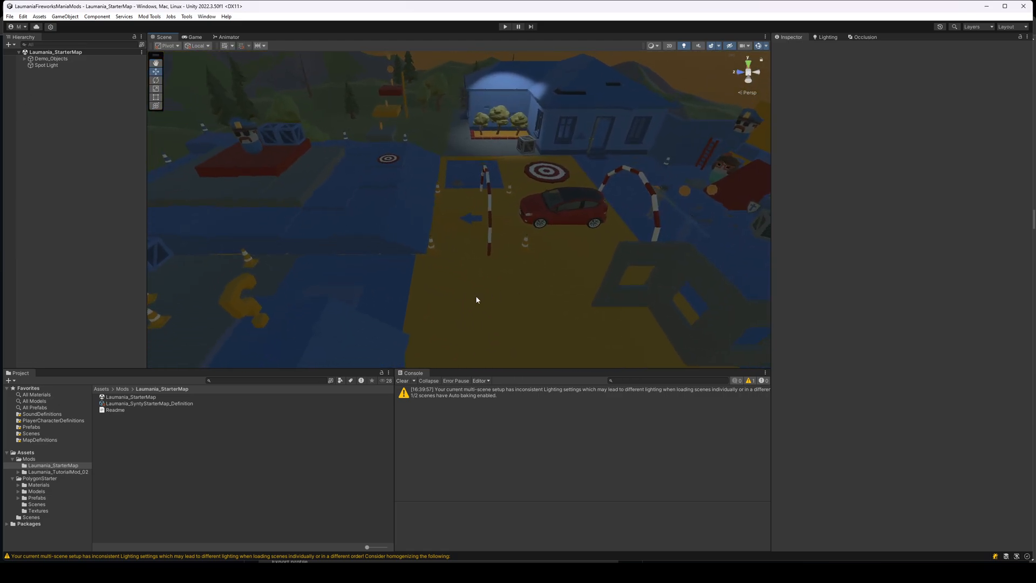
pyautogui.rightClick(46, 82)
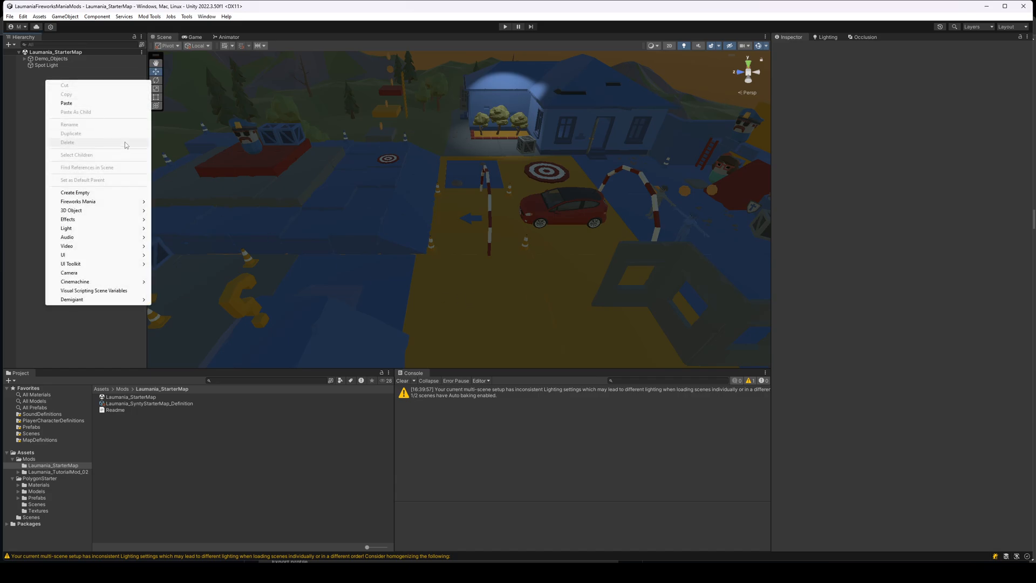
pyautogui.rightClick(36, 82)
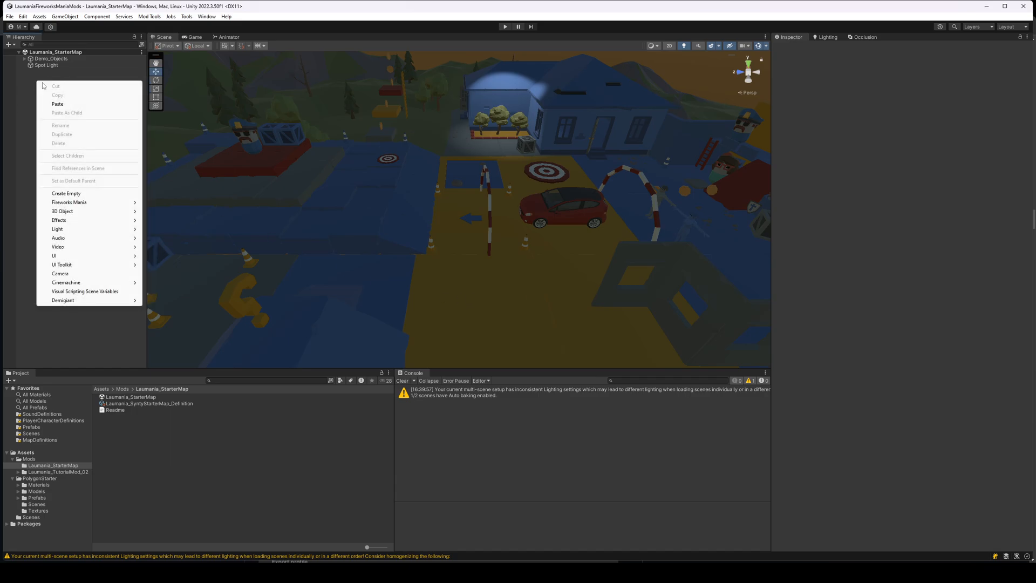
pyautogui.moveTo(77, 204)
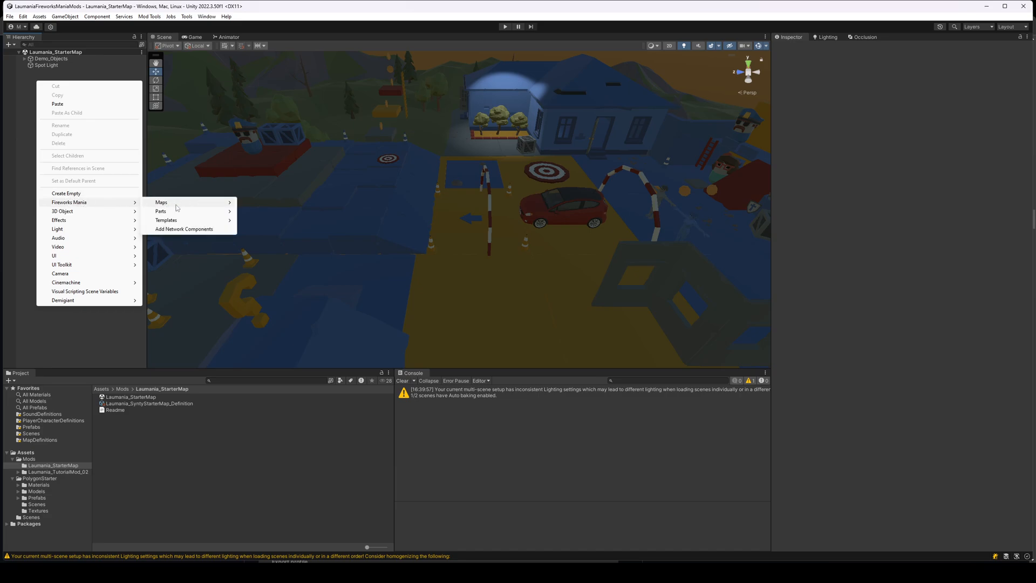
pyautogui.moveTo(178, 202)
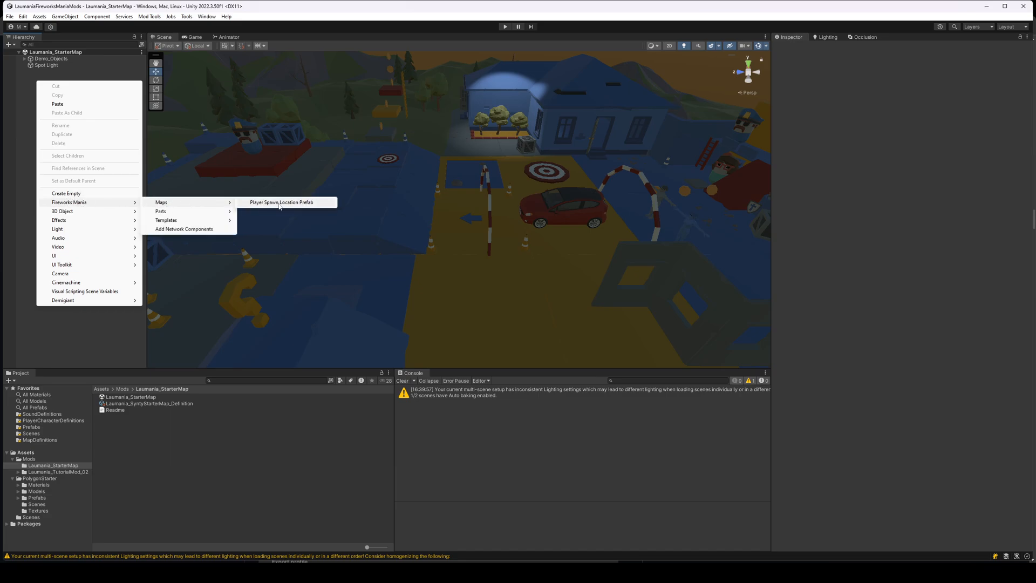
pyautogui.click(280, 203)
pyautogui.click(57, 68)
pyautogui.click(65, 71)
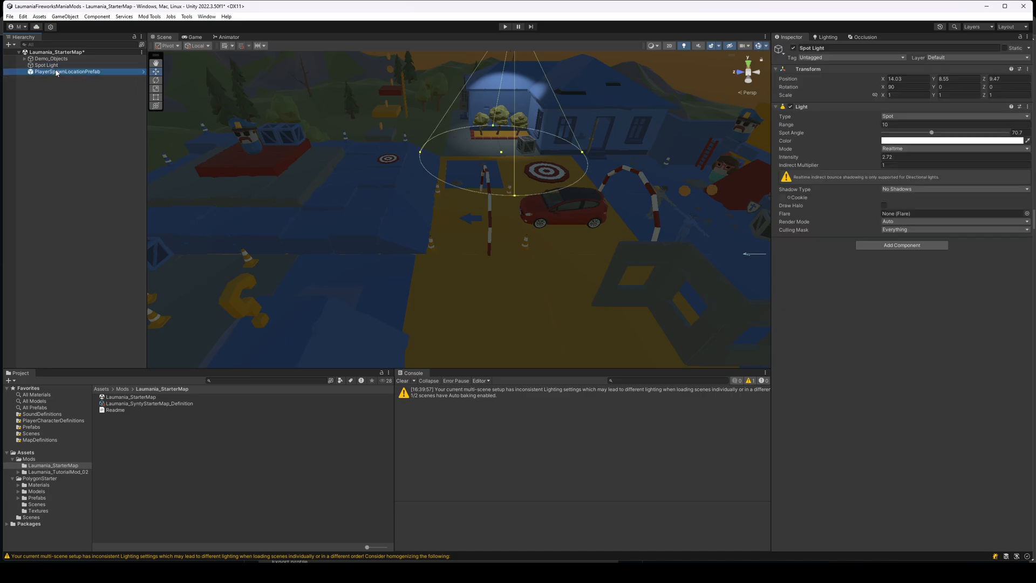
# Rotate the player spawn location to about 23.09 degrees around Y so its arrow faces the car area
pyautogui.press('f')
pyautogui.keyDown('alt'); pyautogui.moveTo(430, 169); pyautogui.dragTo(338, 156); pyautogui.keyUp('alt')
pyautogui.press('f')
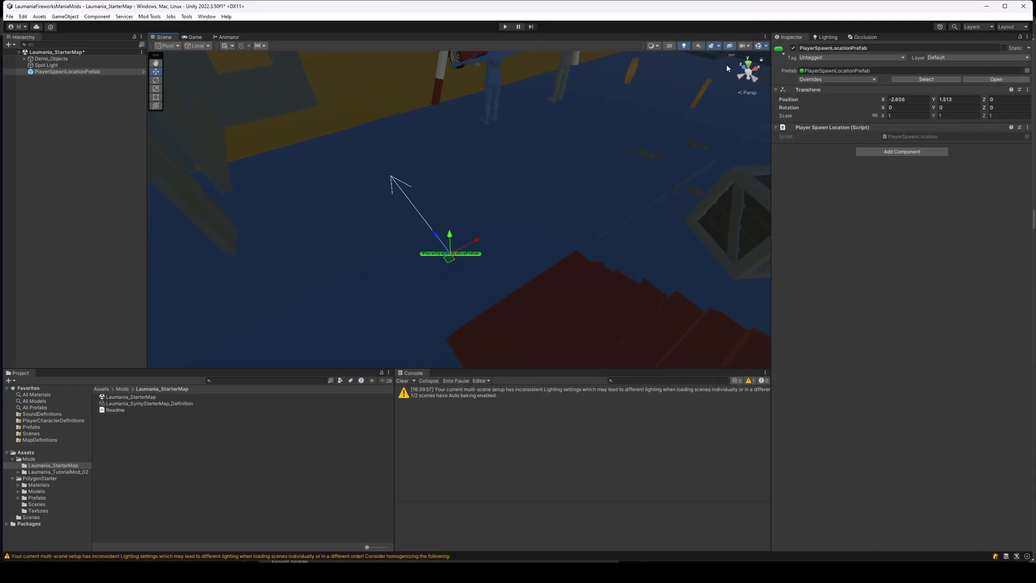
pyautogui.click(760, 47)
pyautogui.click(759, 47)
pyautogui.moveTo(472, 224); pyautogui.dragTo(464, 231, button='right')
pyautogui.press('e')
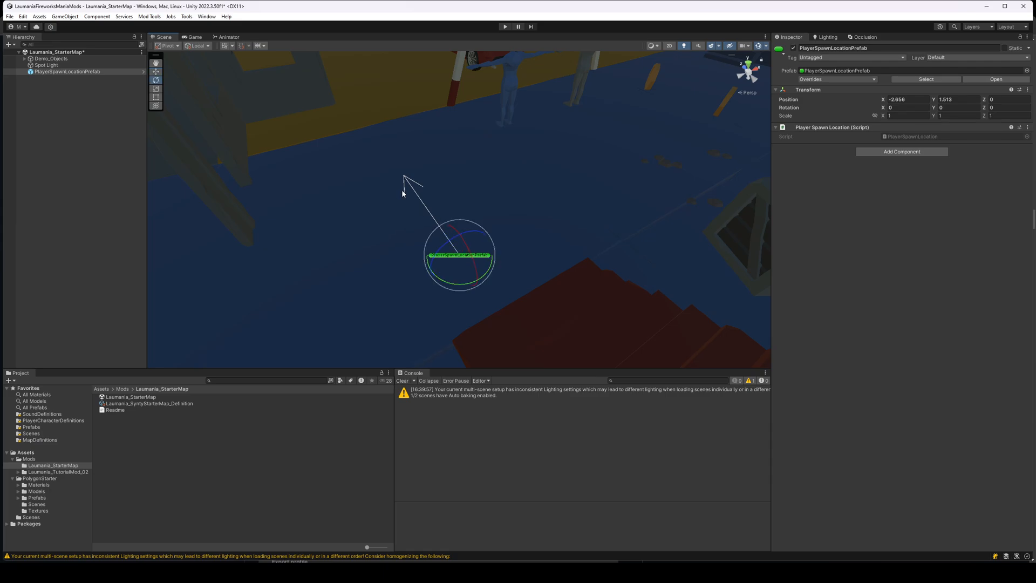
pyautogui.moveTo(438, 283); pyautogui.dragTo(387, 276)
# Move the player spawn location to about X -2.64, Y 1.44 and Z 1.01
pyautogui.press('w')
pyautogui.press('e')
pyautogui.press('w')
pyautogui.moveTo(467, 256); pyautogui.dragTo(238, 238, button='right')
pyautogui.moveTo(238, 238); pyautogui.dragTo(364, 210)
pyautogui.moveTo(443, 217); pyautogui.dragTo(561, 258, button='right')
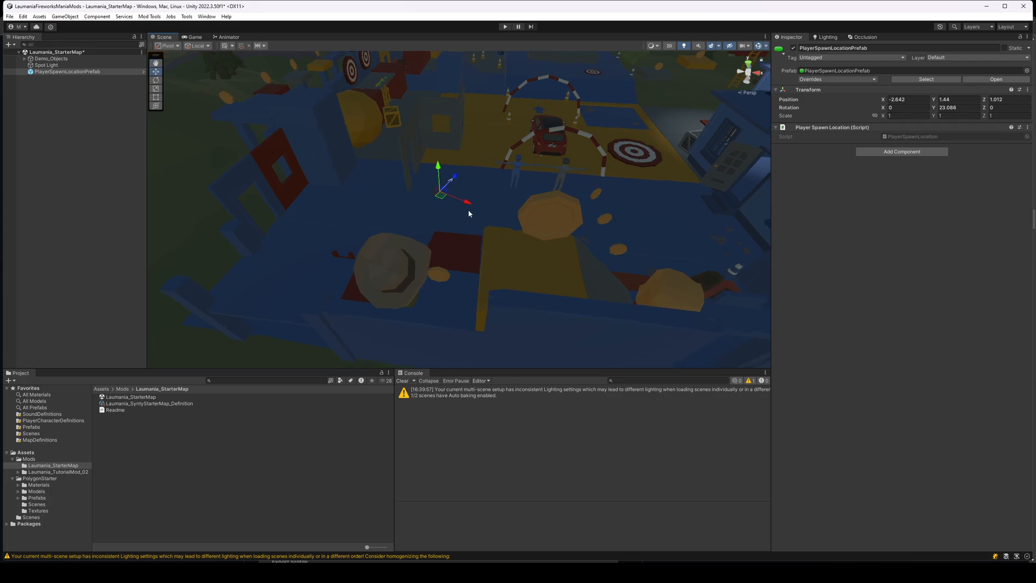
# Duplicate the player spawn location, place the copy at the yellow area's edge beside the house and rotate it towards the play area
pyautogui.hotkey('ctrl', 'd')
pyautogui.moveTo(441, 195); pyautogui.dragTo(664, 111)
pyautogui.moveTo(664, 108); pyautogui.dragTo(625, 151, button='right')
pyautogui.press('e')
pyautogui.moveTo(439, 211); pyautogui.dragTo(397, 76)
# Duplicate the spawn location again, place this copy at about X -4.43, Y 1.44, Z 12.7 and rotate it to about -266.73 around Y
pyautogui.hotkey('ctrl', 'd')
pyautogui.press('e')
pyautogui.press('w')
pyautogui.press('w')
pyautogui.moveTo(398, 146); pyautogui.dragTo(444, 78, button='right')
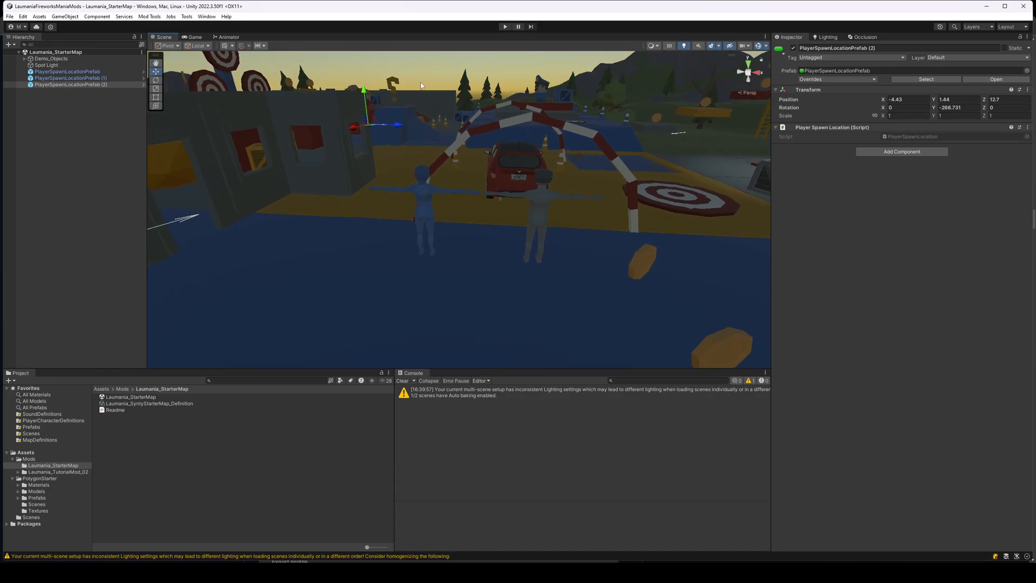
# Review the spawn locations, Demo_Objects and Spot Light in the scene, and inspect the Laumania_SyntyStarterMap_Definition settings
pyautogui.moveTo(232, 129); pyautogui.dragTo(388, 164, button='right')
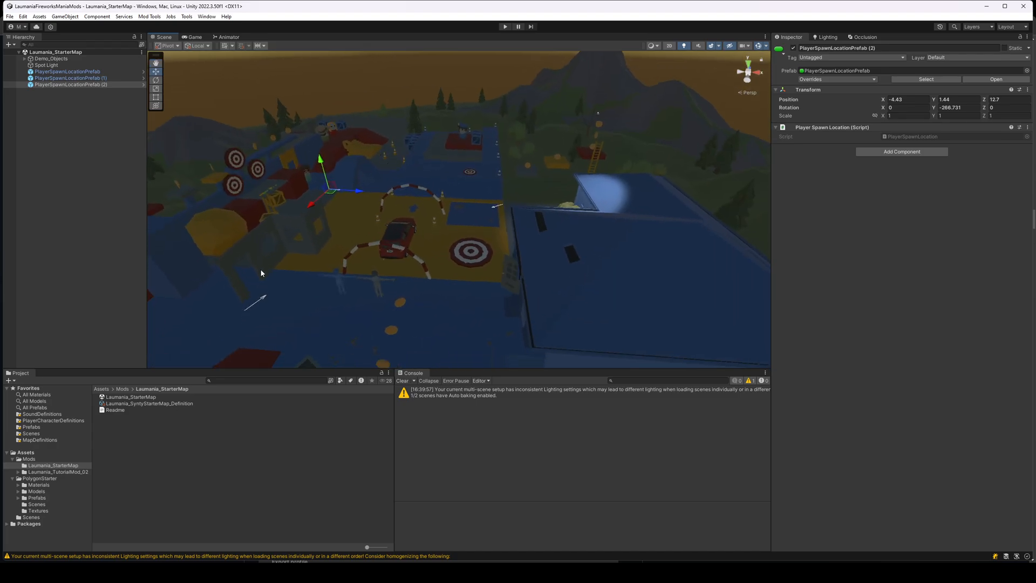
pyautogui.click(76, 72)
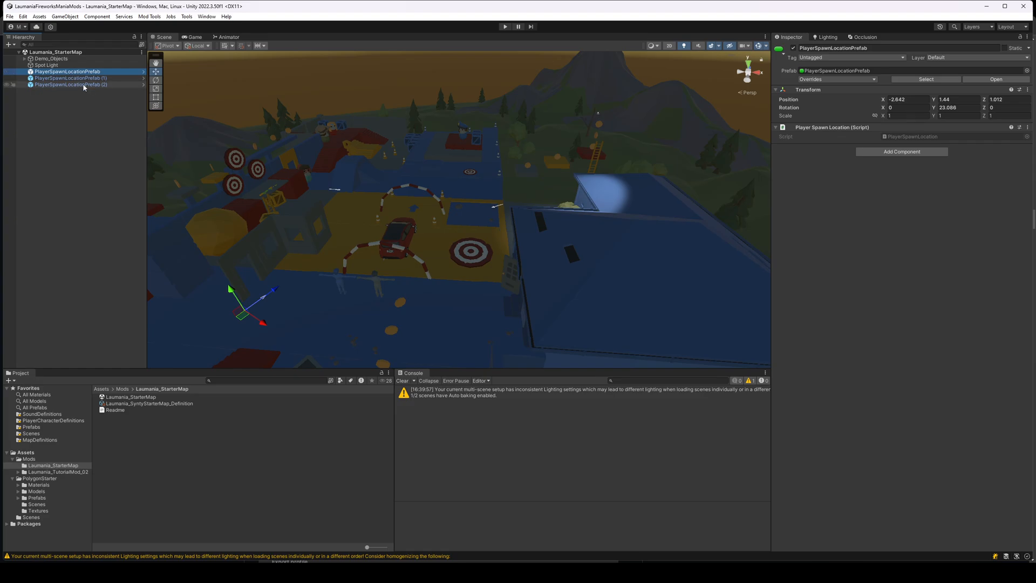
pyautogui.click(51, 59)
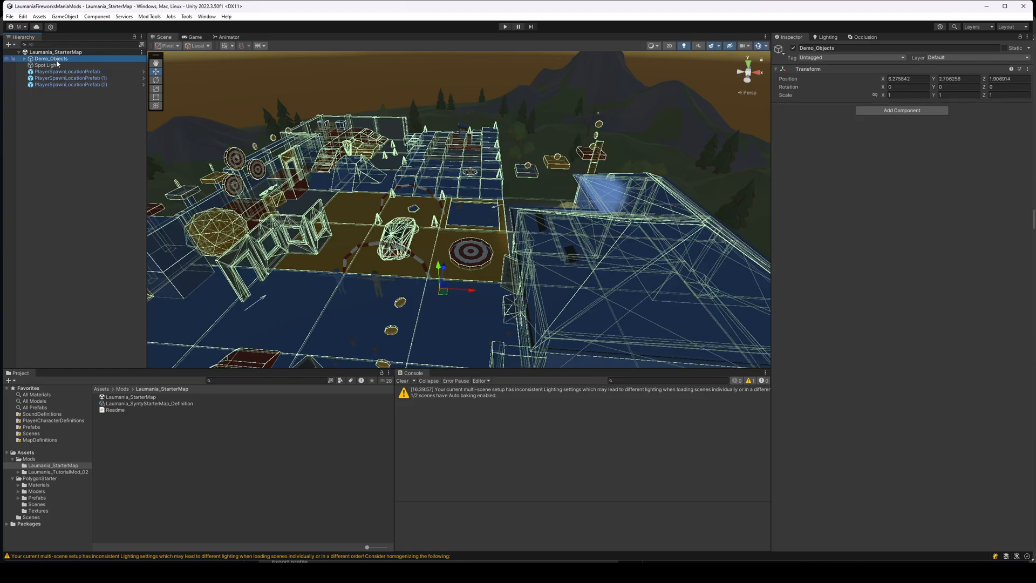
pyautogui.click(51, 65)
pyautogui.moveTo(431, 184); pyautogui.dragTo(461, 214, button='right')
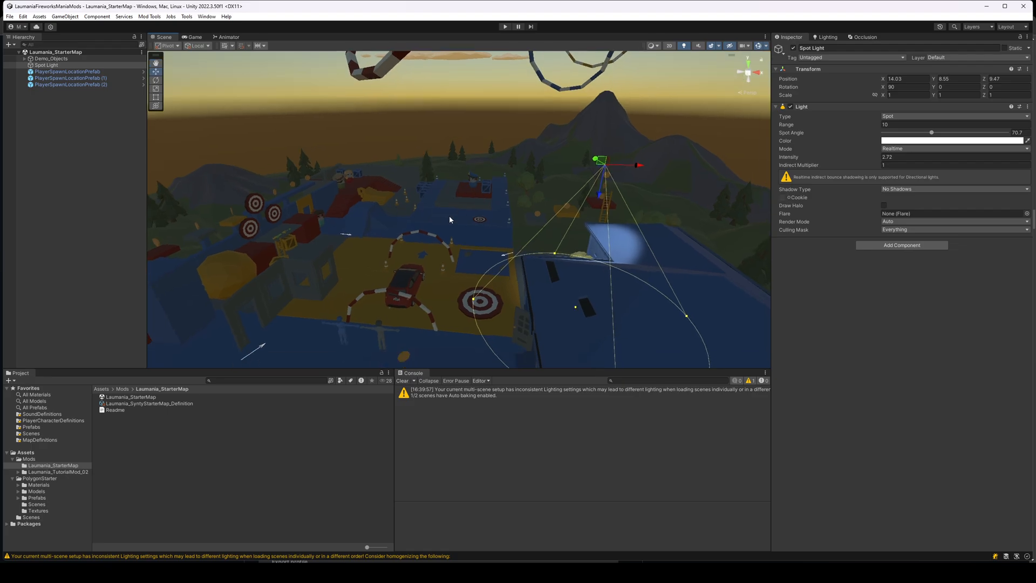
pyautogui.click(140, 404)
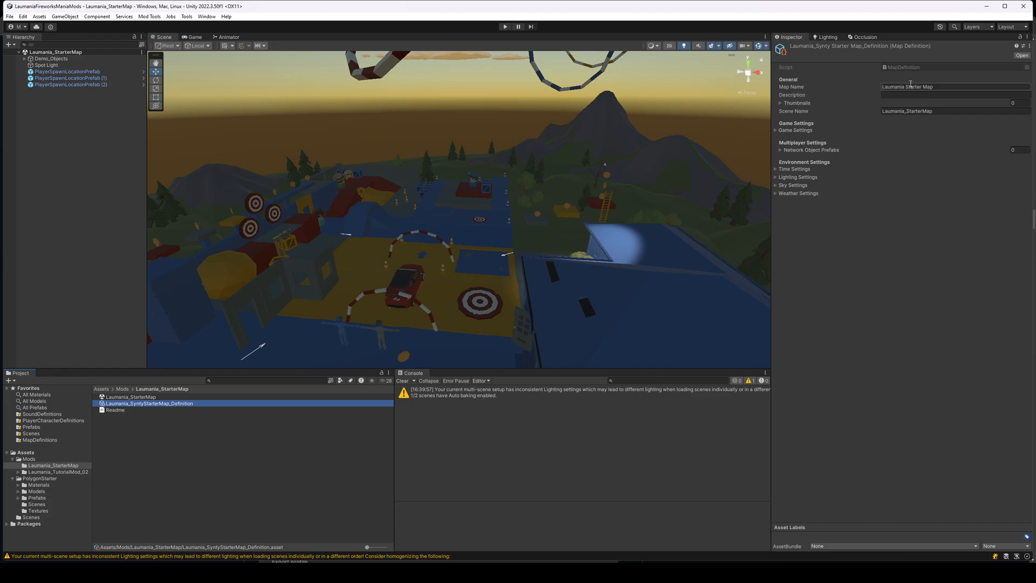
# Build the mod and check the exported Laumania_StarterMap.mod file in the Fireworks Mania Mods folder
pyautogui.click(151, 16)
pyautogui.click(183, 73)
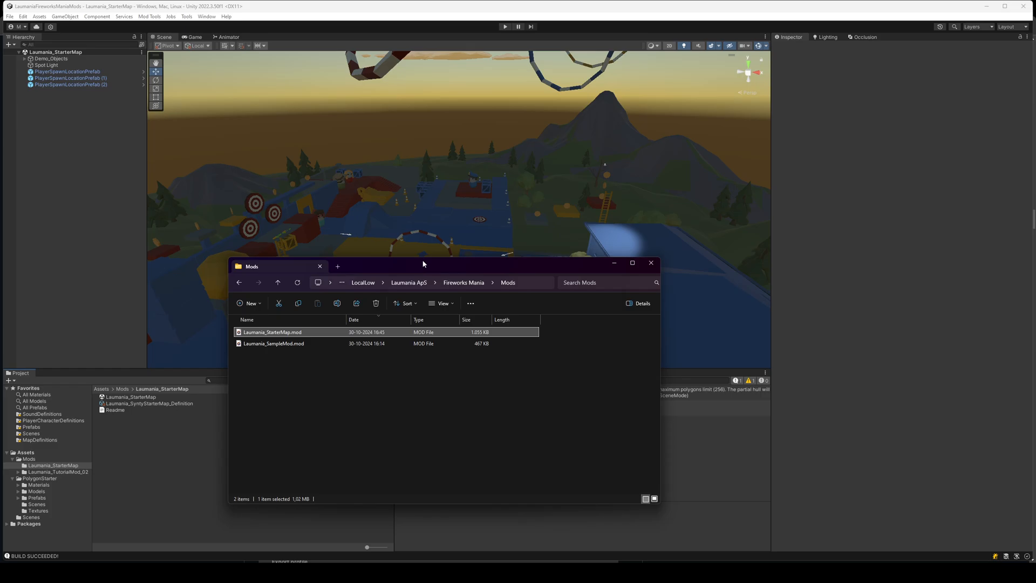
pyautogui.moveTo(423, 263); pyautogui.dragTo(430, 242)
pyautogui.click(292, 322)
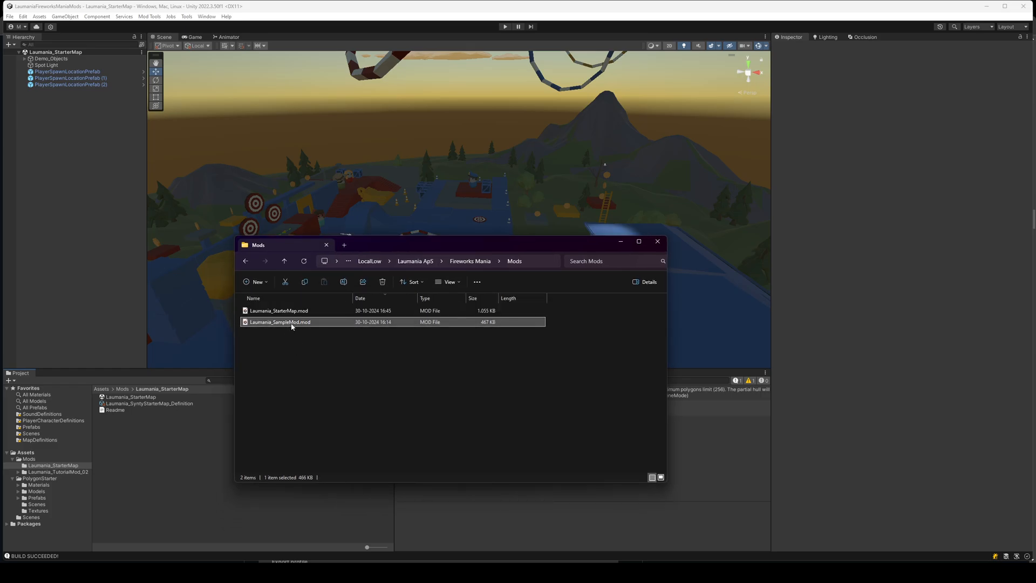
pyautogui.press('Up')
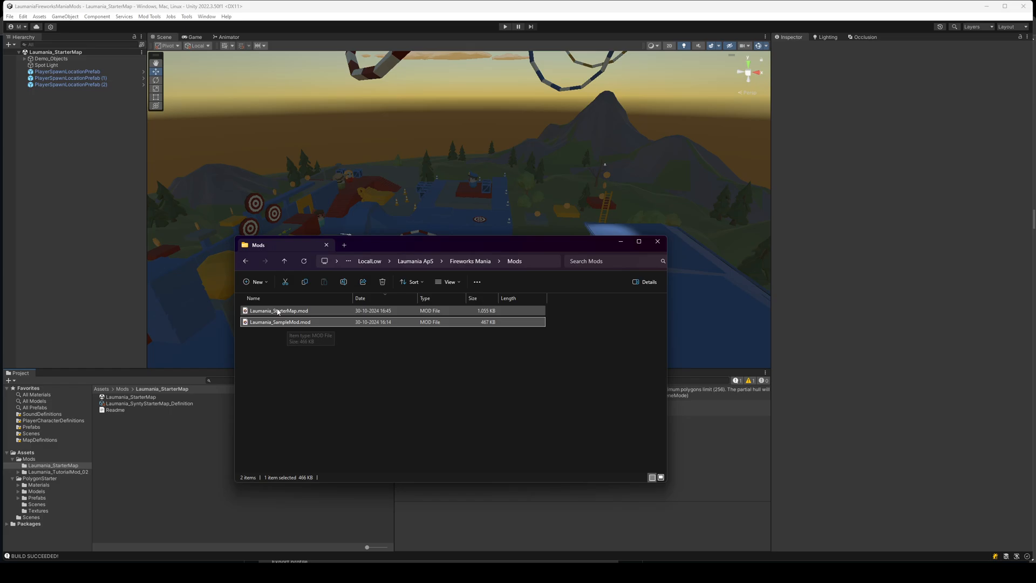
# Switch to Fireworks Mania and start a singleplayer game on the Laumania_StarterMap map
pyautogui.click(720, 480)
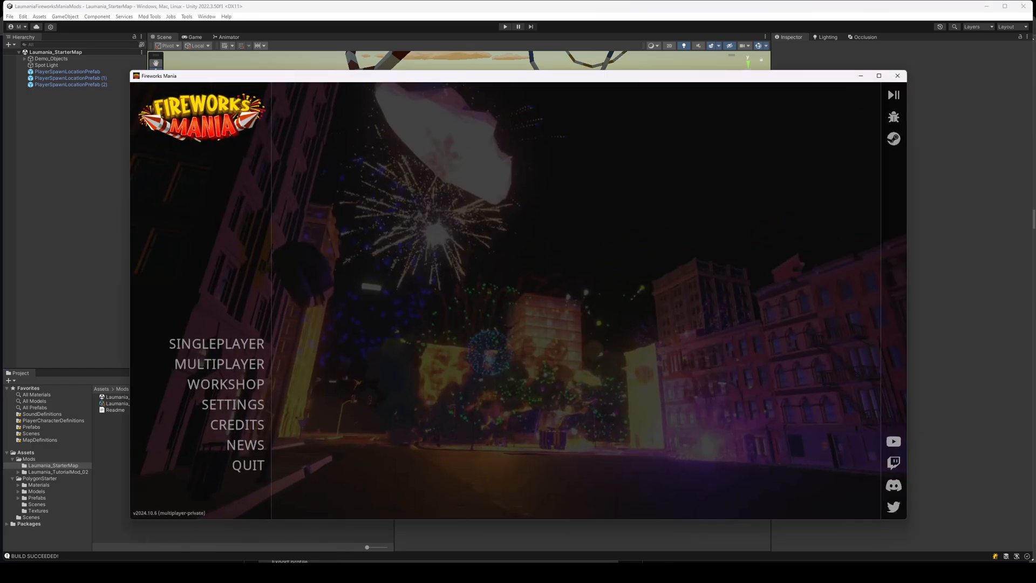
pyautogui.click(247, 344)
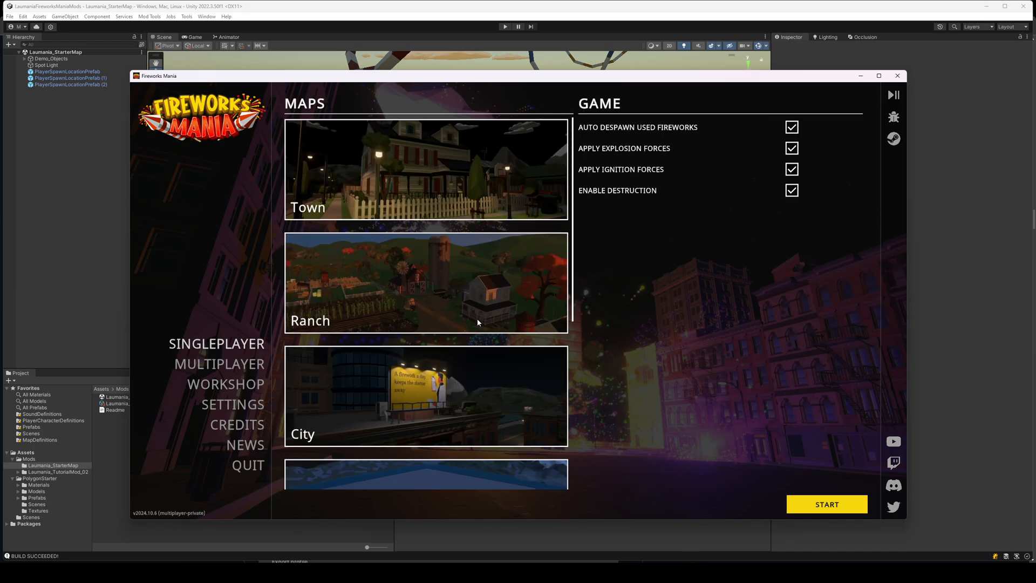
pyautogui.scroll(-5, 521, 388)
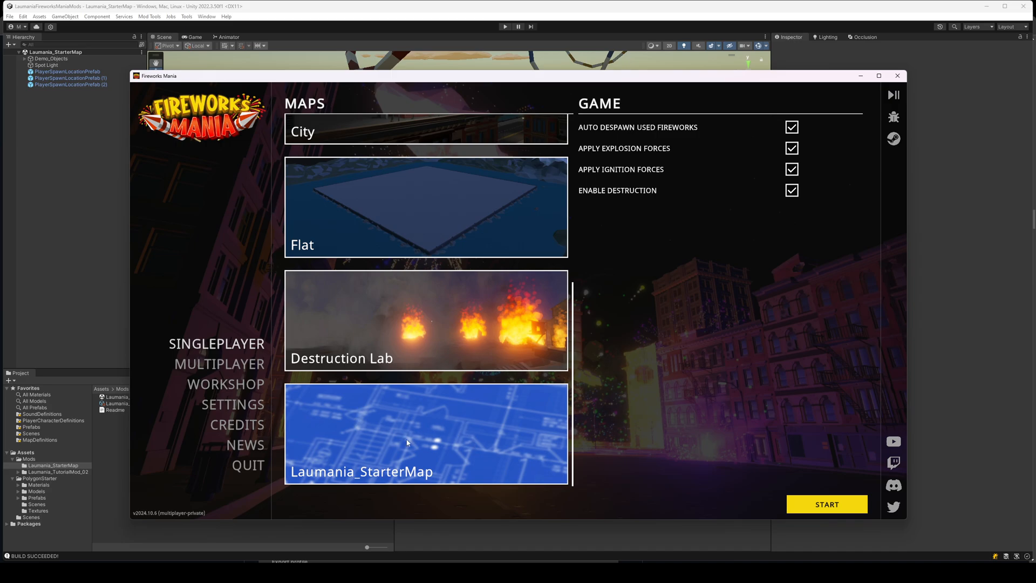
pyautogui.click(445, 422)
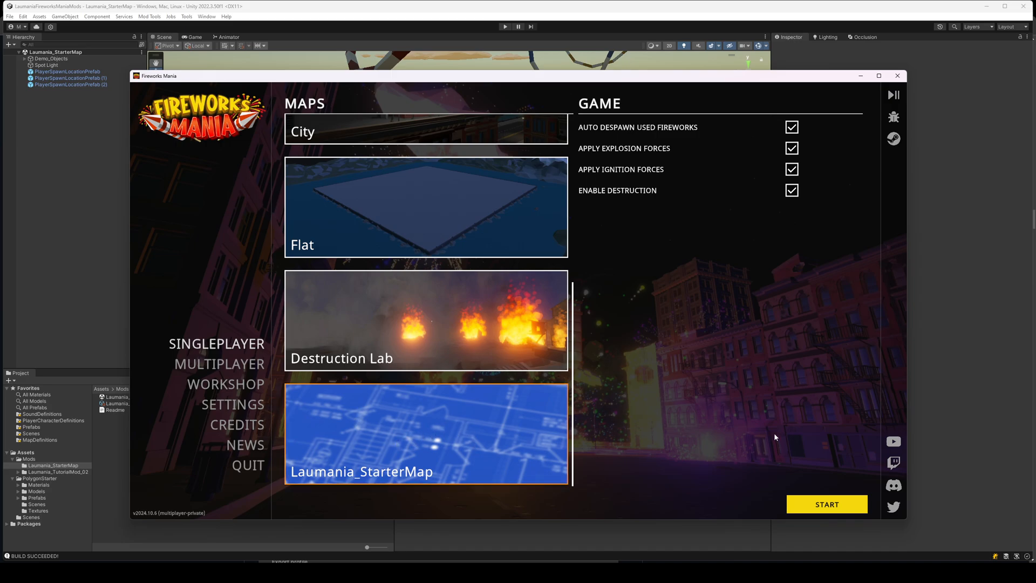
pyautogui.click(829, 505)
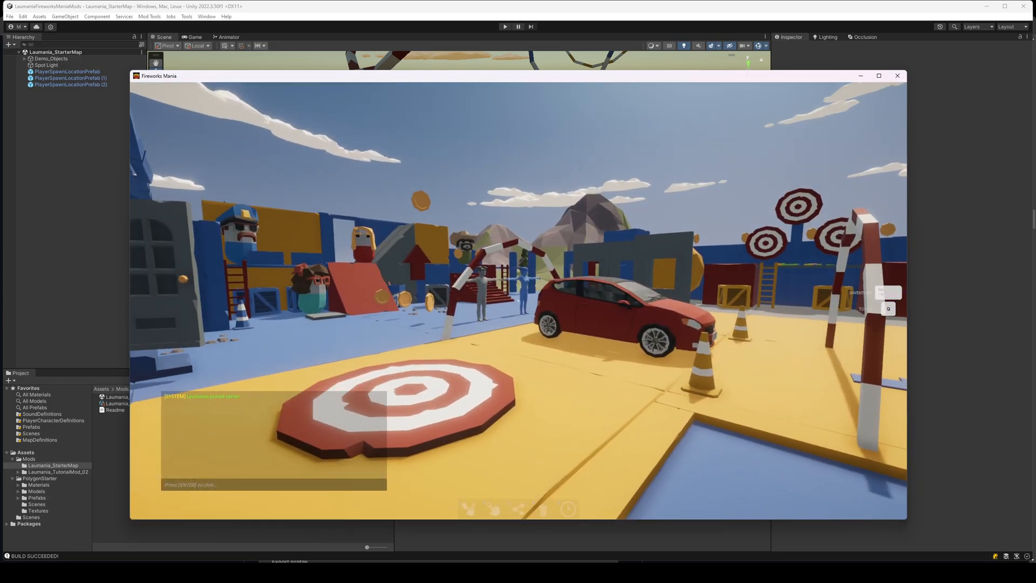
# Walk around the map in first-person and third-person view to examine the red car, character figures, buildings and red stairs
pyautogui.press('w')
pyautogui.press('w')
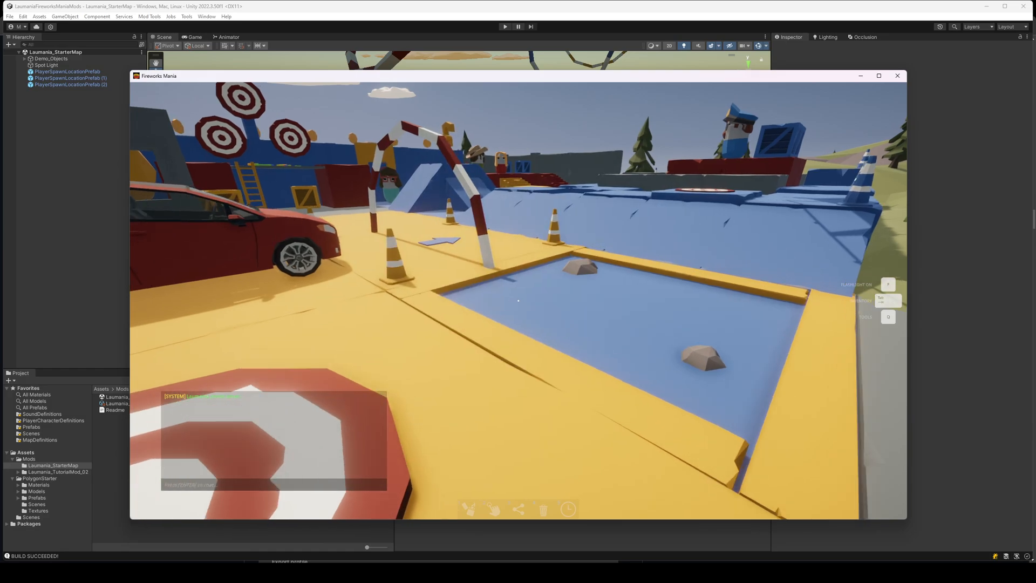
pyautogui.press('v')
pyautogui.press('v')
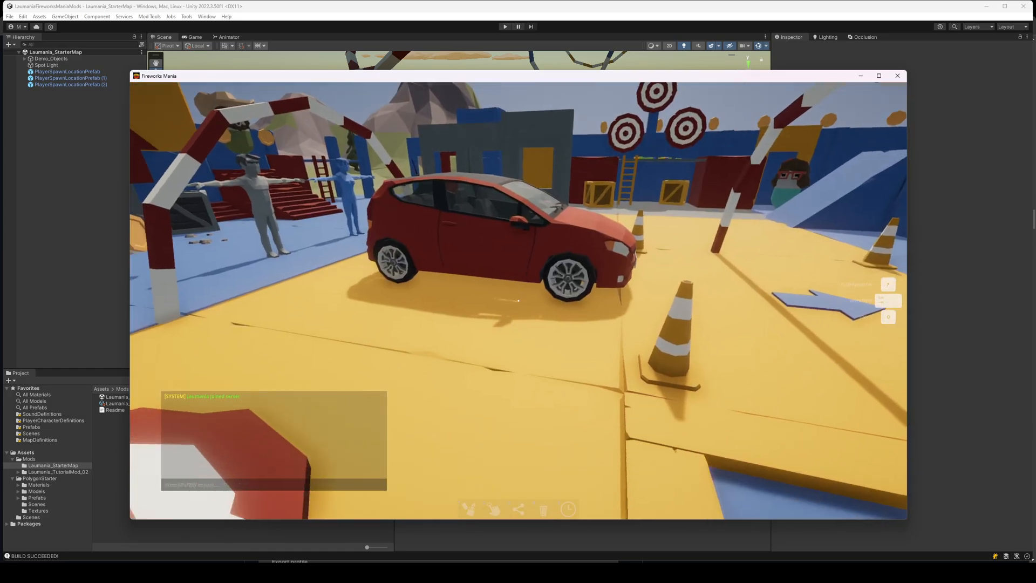
pyautogui.press('s')
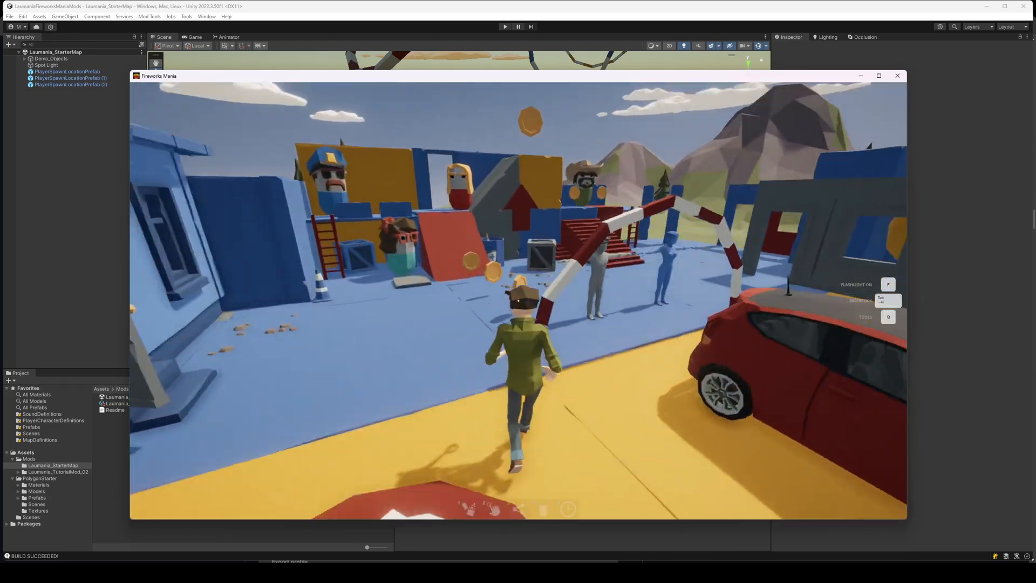
pyautogui.press('w')
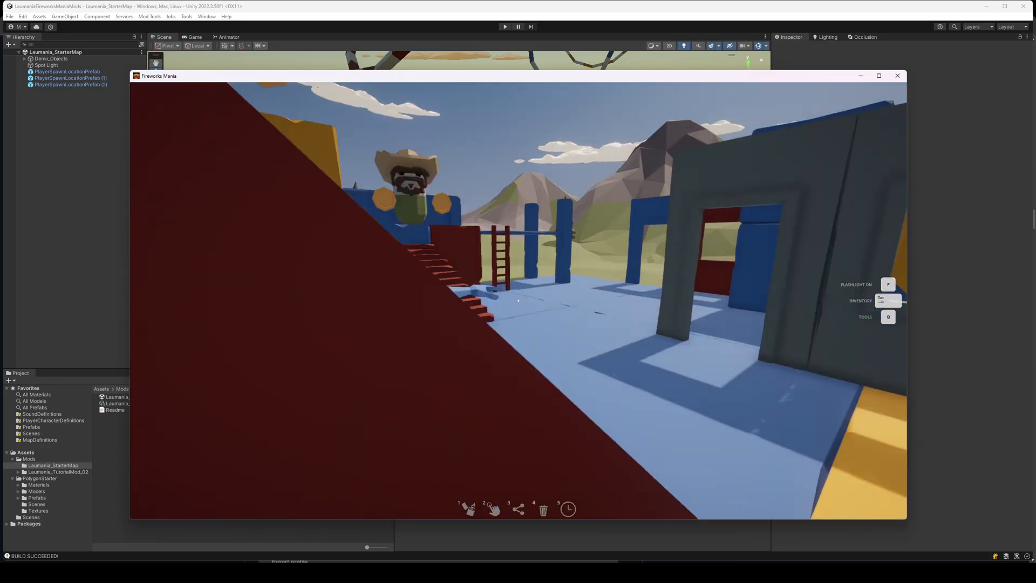
pyautogui.press('w')
pyautogui.press('s')
# Equip the Physics Tool and walk from the red stairs across the yellow area to the blue ramps
pyautogui.press('q')
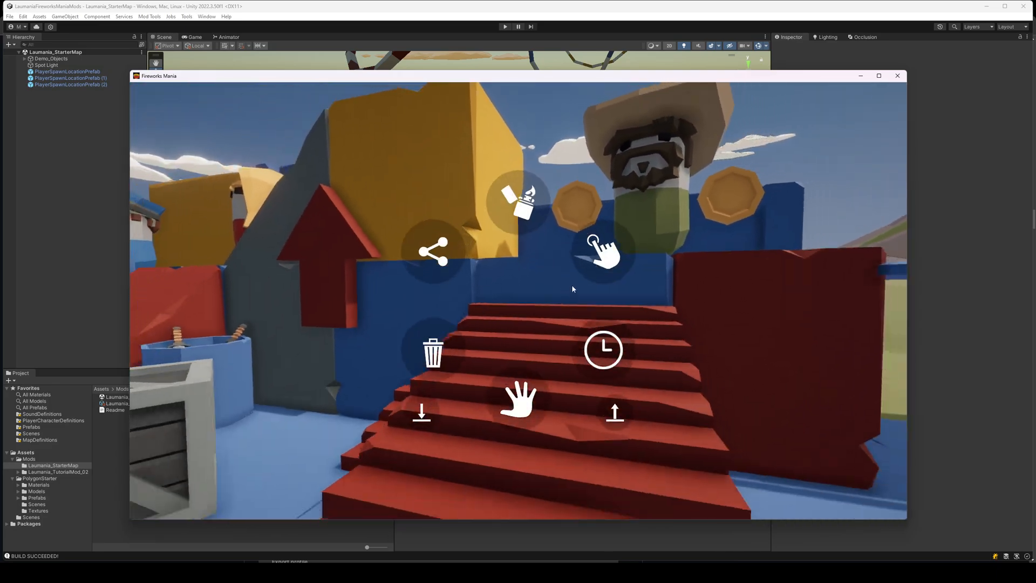
pyautogui.click(601, 256)
pyautogui.press('a')
pyautogui.press('q')
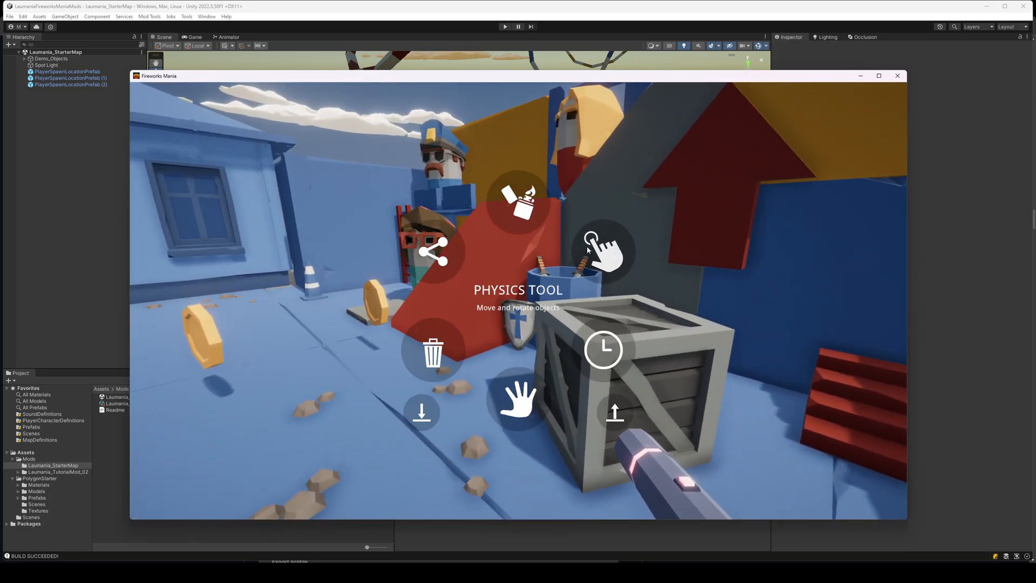
pyautogui.press('d')
pyautogui.press('w')
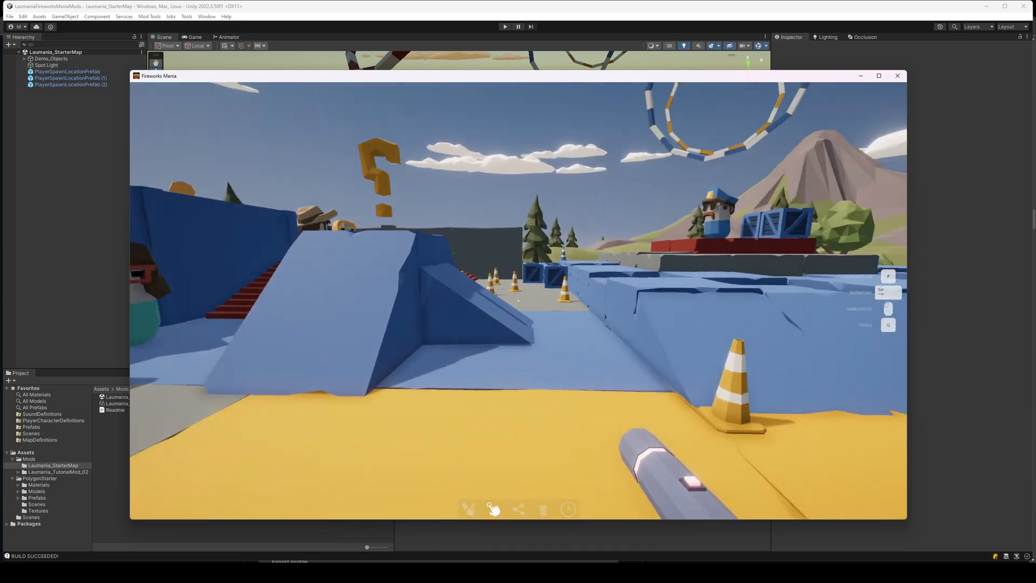
# Spawn Crate props on the ground beside the blue ramp
pyautogui.press('Tab')
pyautogui.click(196, 320)
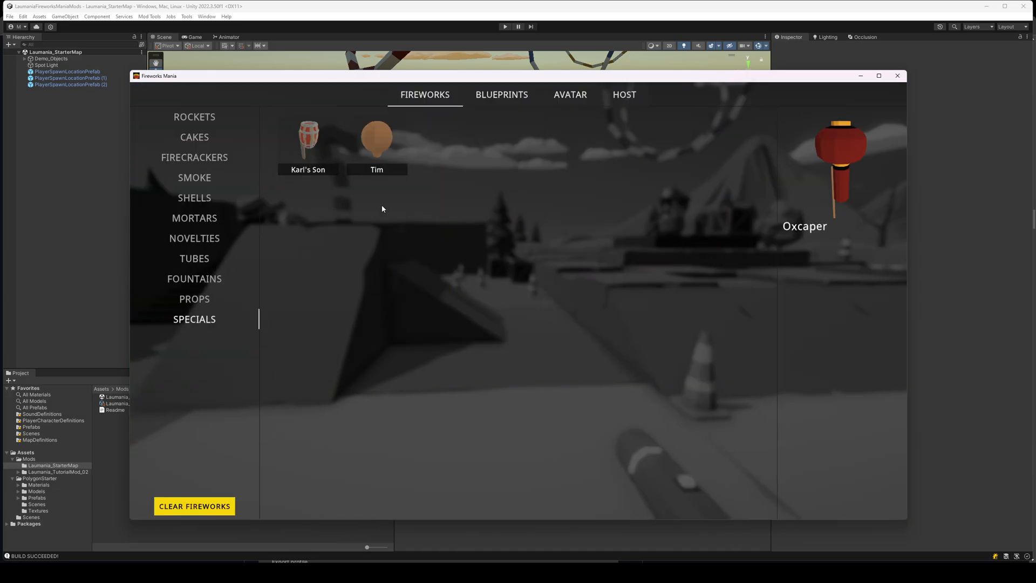
pyautogui.click(194, 300)
pyautogui.click(454, 150)
pyautogui.click(518, 300)
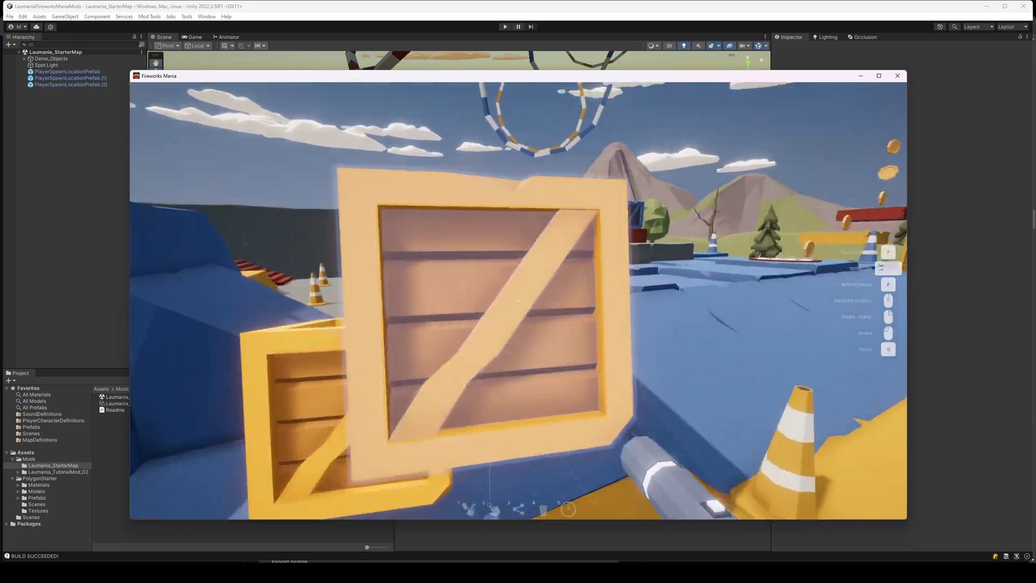
# Spawn several Cake Sample 01 cakes on the red car and on the yellow ground around it
pyautogui.press('Tab')
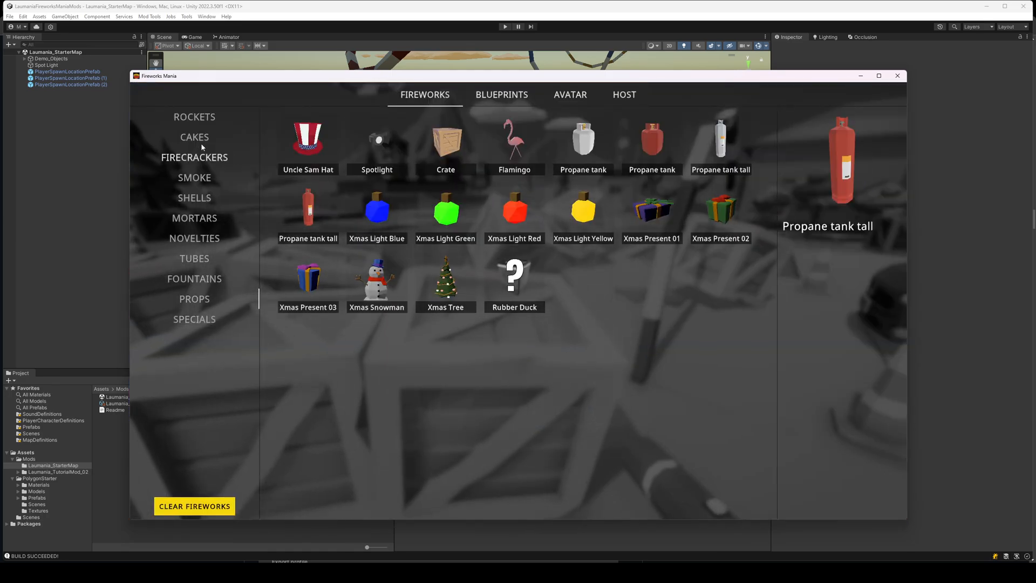
pyautogui.click(195, 137)
pyautogui.click(669, 286)
pyautogui.click(518, 301)
pyautogui.click(518, 301)
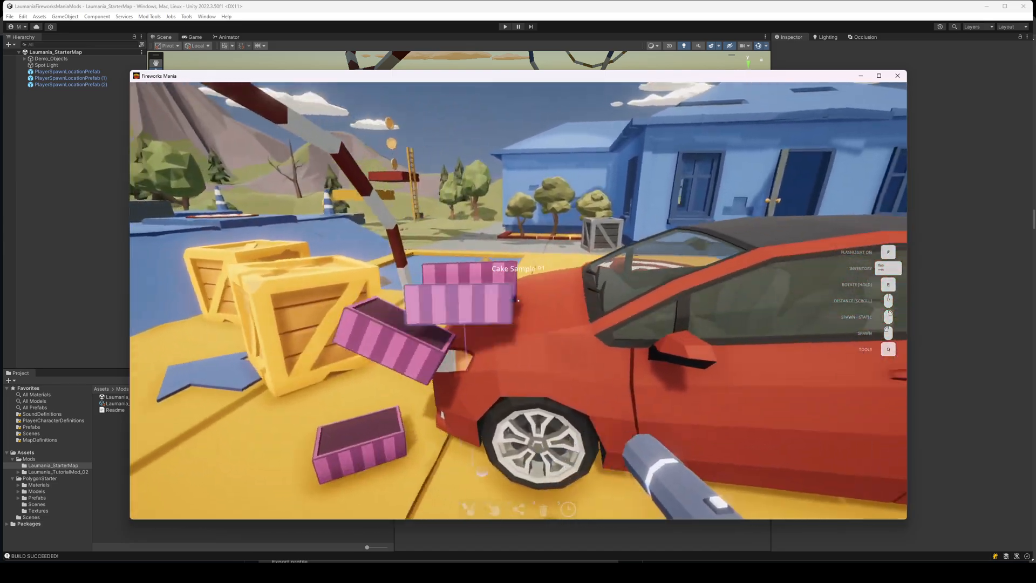
pyautogui.click(518, 301)
pyautogui.click(518, 300)
pyautogui.click(519, 301)
pyautogui.click(518, 301)
# Ignite the Cake Sample 01 cakes with the lighter and advance the time of day to about 23:21
pyautogui.press('q')
pyautogui.click(518, 199)
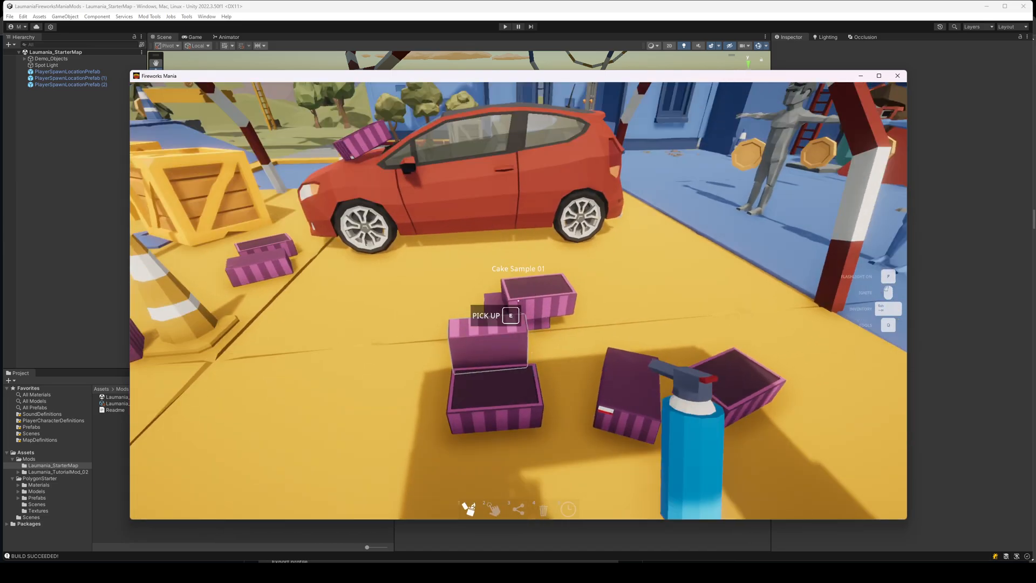
pyautogui.press('q')
pyautogui.click(604, 351)
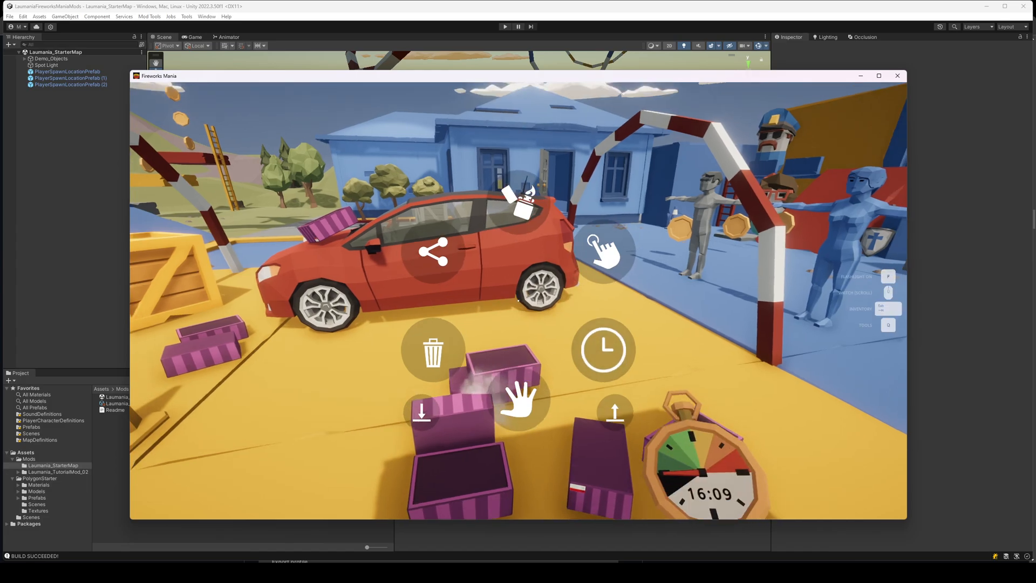
pyautogui.press('w')
pyautogui.scroll(4, 518, 300)
pyautogui.scroll(4, 518, 301)
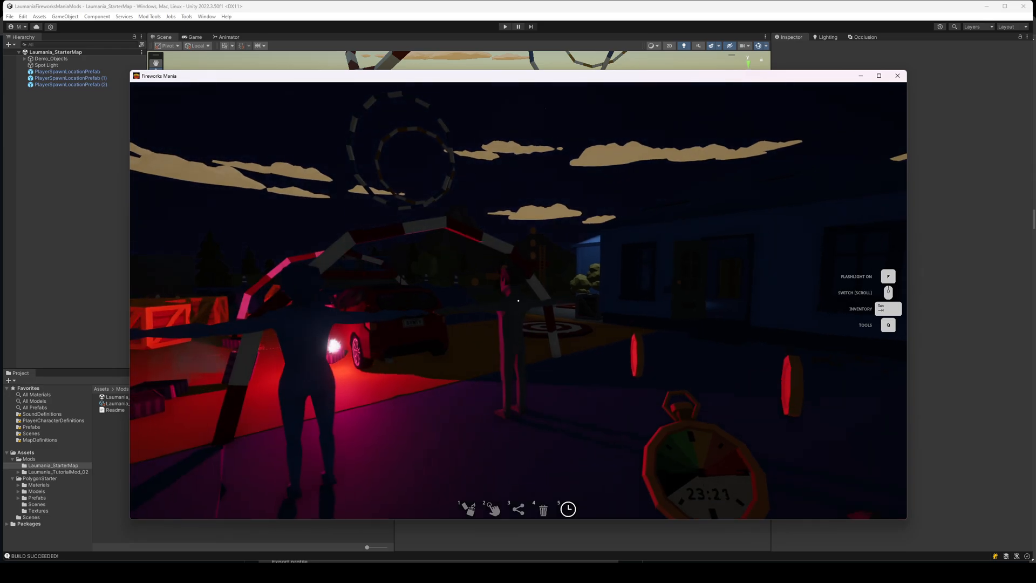
# Watch the fireworks empty-handed from beside the blue house's trees, and clear all spawned fireworks
pyautogui.press('q')
pyautogui.click(520, 397)
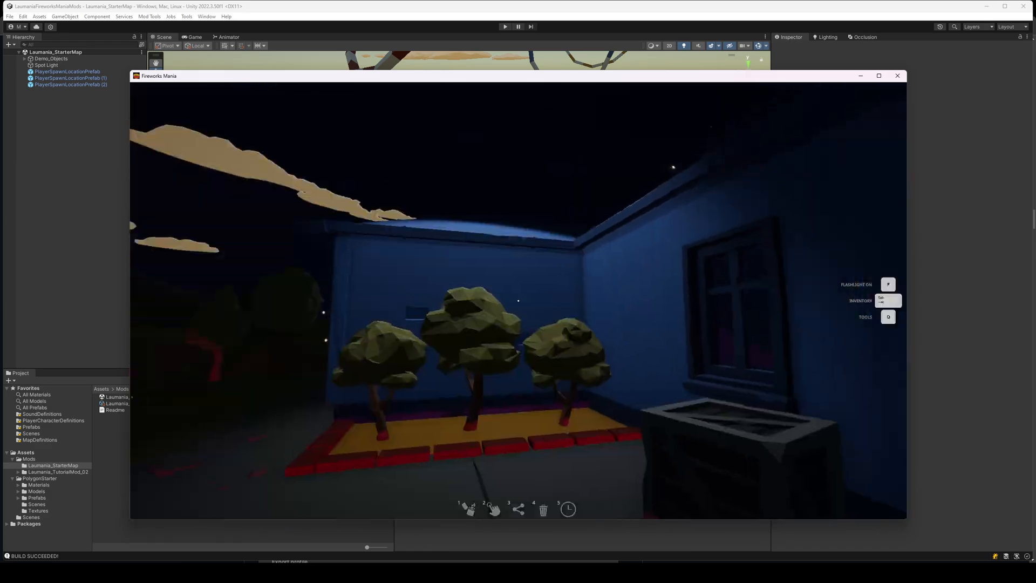
pyautogui.press('s')
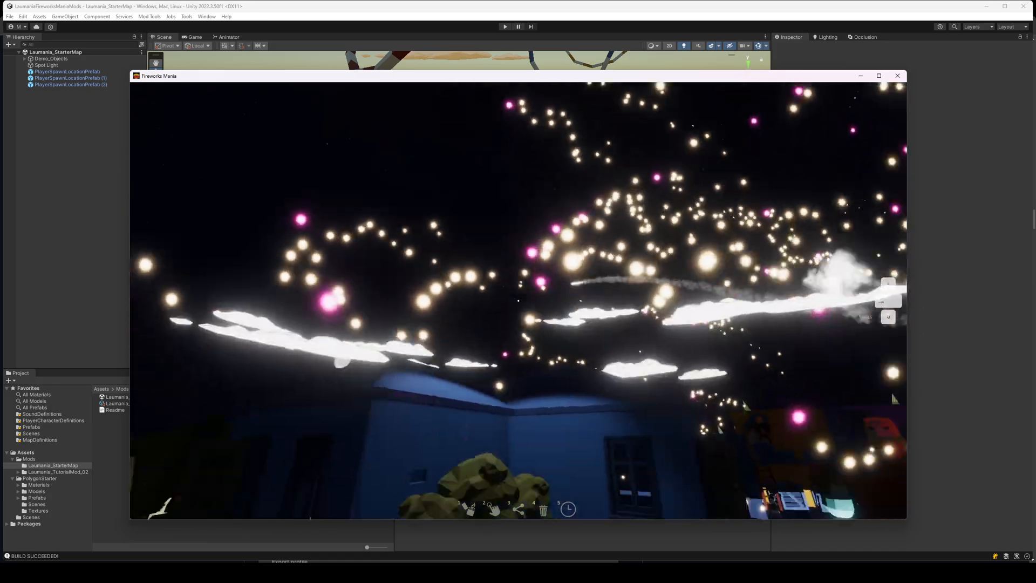
pyautogui.press('Tab')
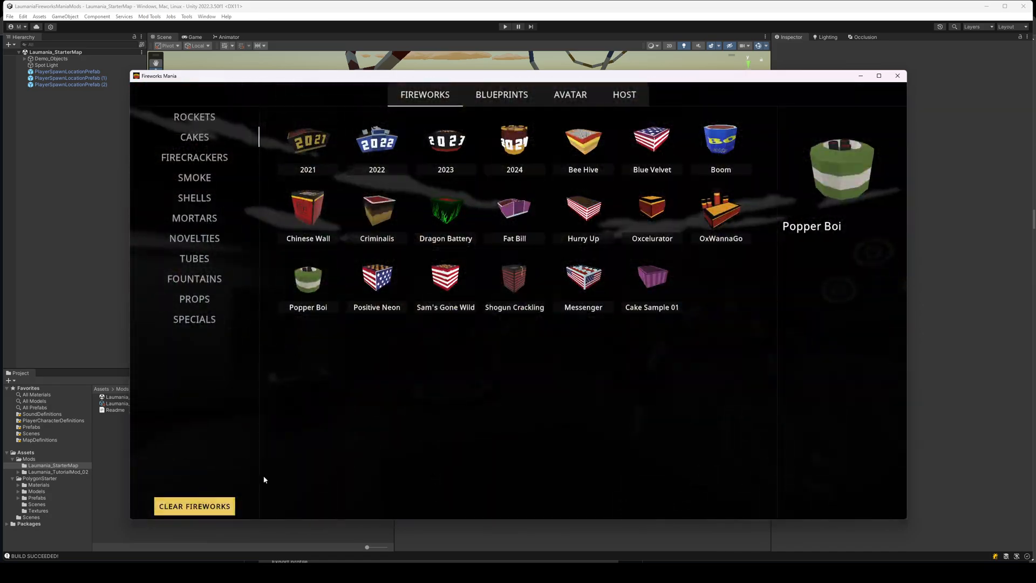
pyautogui.press('Tab')
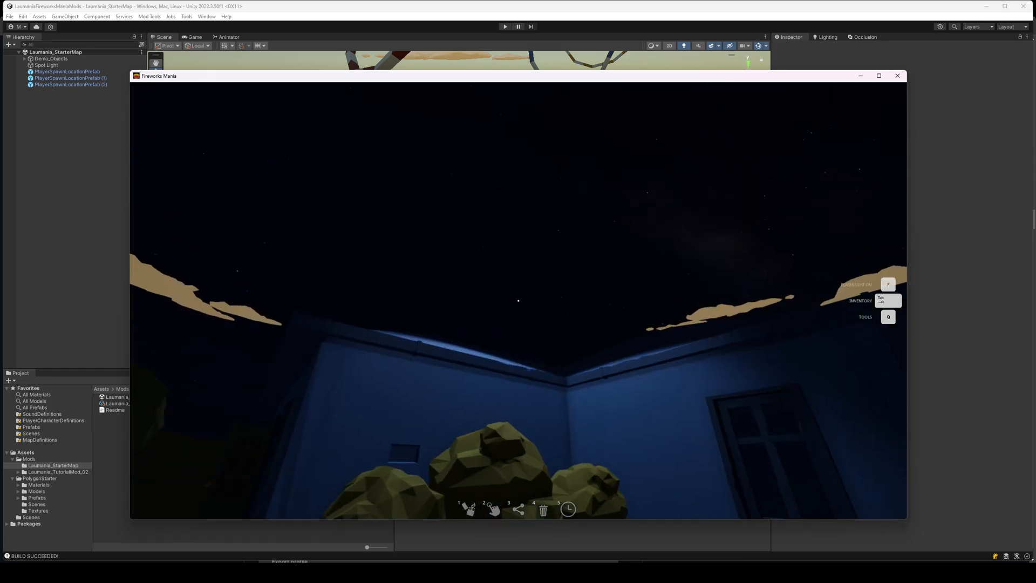
# Walk through the map at night, toggling the flashlight, to examine the lighting around the blue house and the outer area
pyautogui.press('w')
pyautogui.press('f')
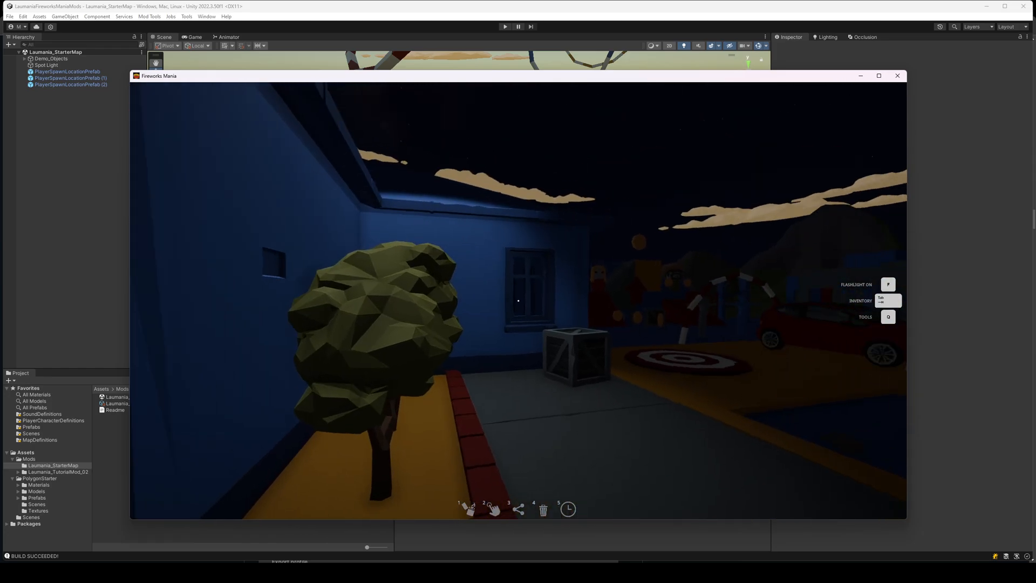
pyautogui.press('f')
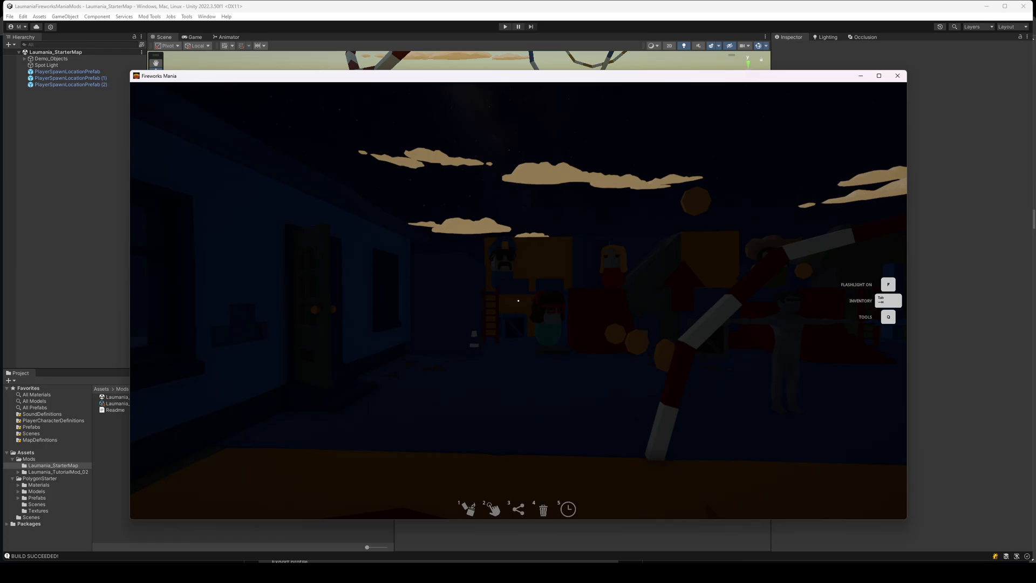
pyautogui.press('w')
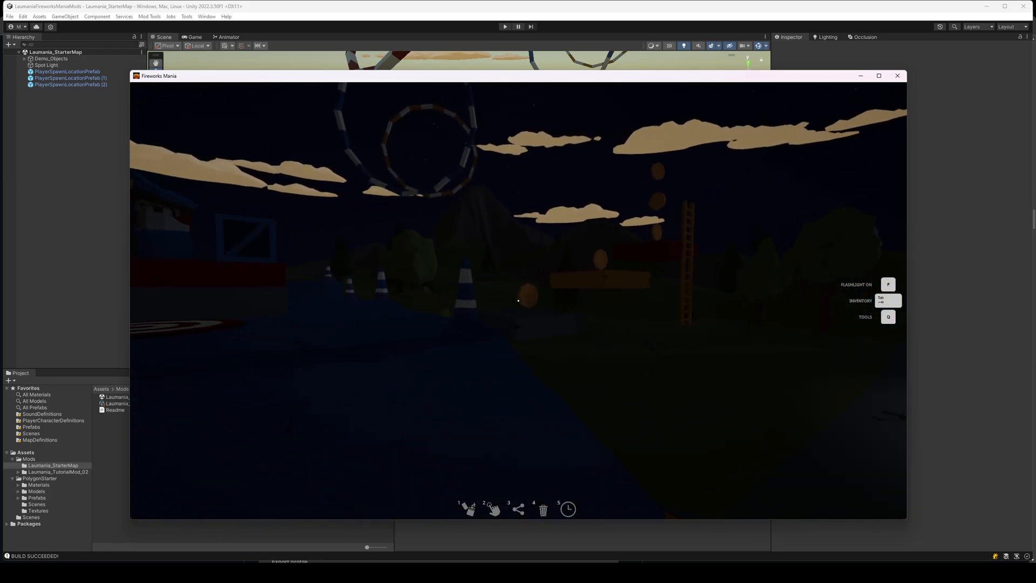